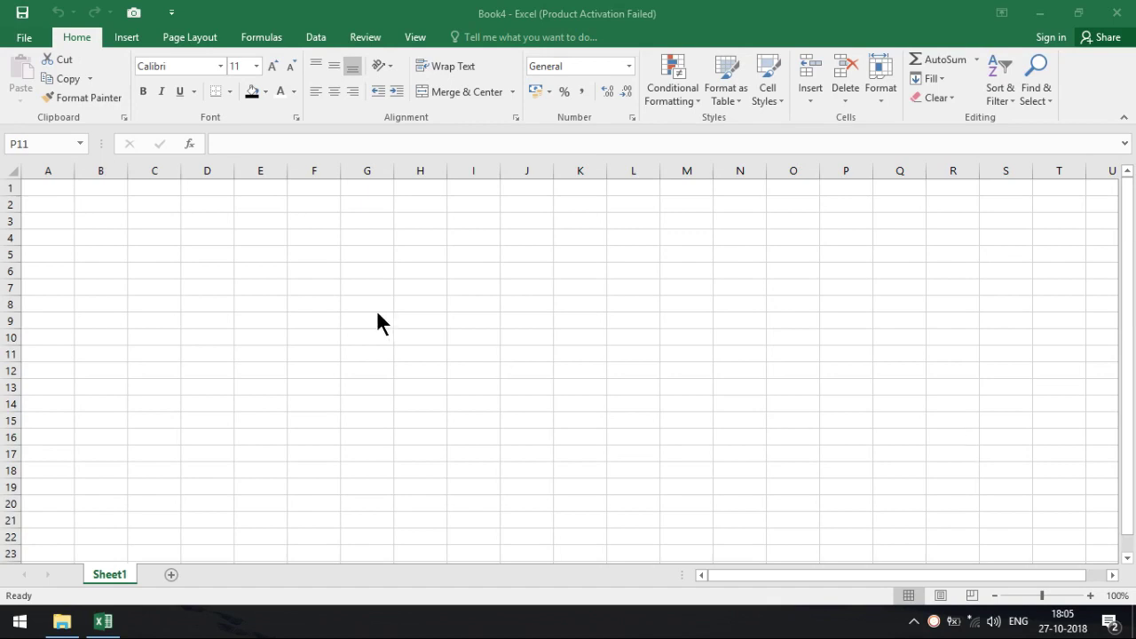
Narrow column A, then merge and center the cells B2:J3
{"action": "left_click_drag", "start_coordinate": [76, 169], "coordinate": [504, 223]}
{"action": "left_click", "coordinate": [467, 92]}
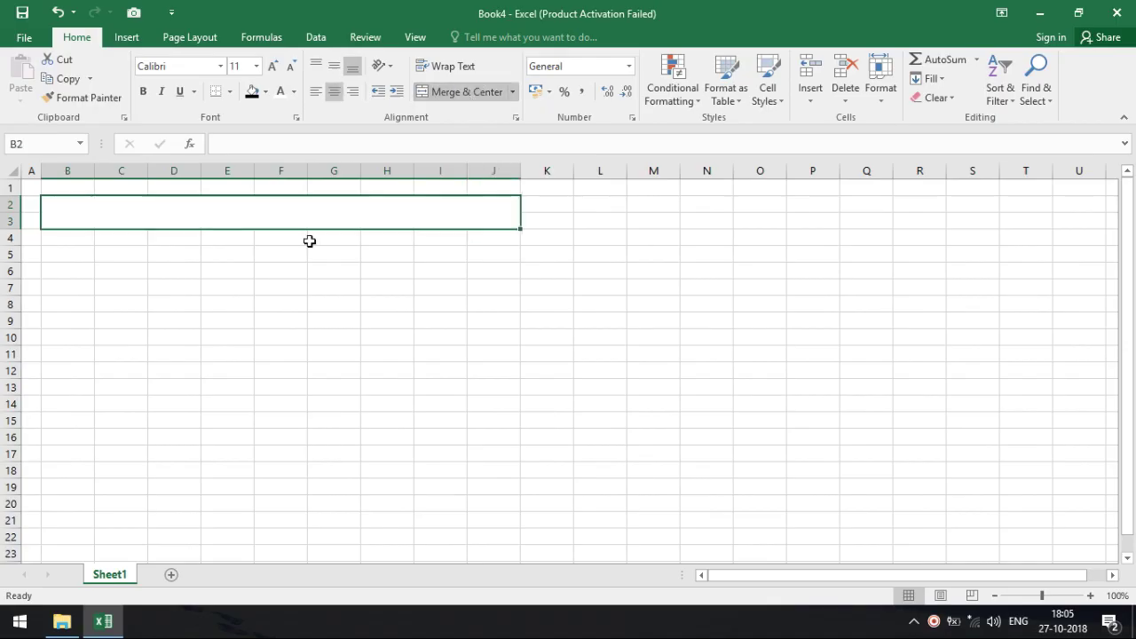
{"action": "left_click", "coordinate": [281, 370]}
Enter the title "HOW TO USE VLOOKUP WITH IF CONDITIONS FORMULA" in the merged cell B2
{"action": "left_click", "coordinate": [207, 212]}
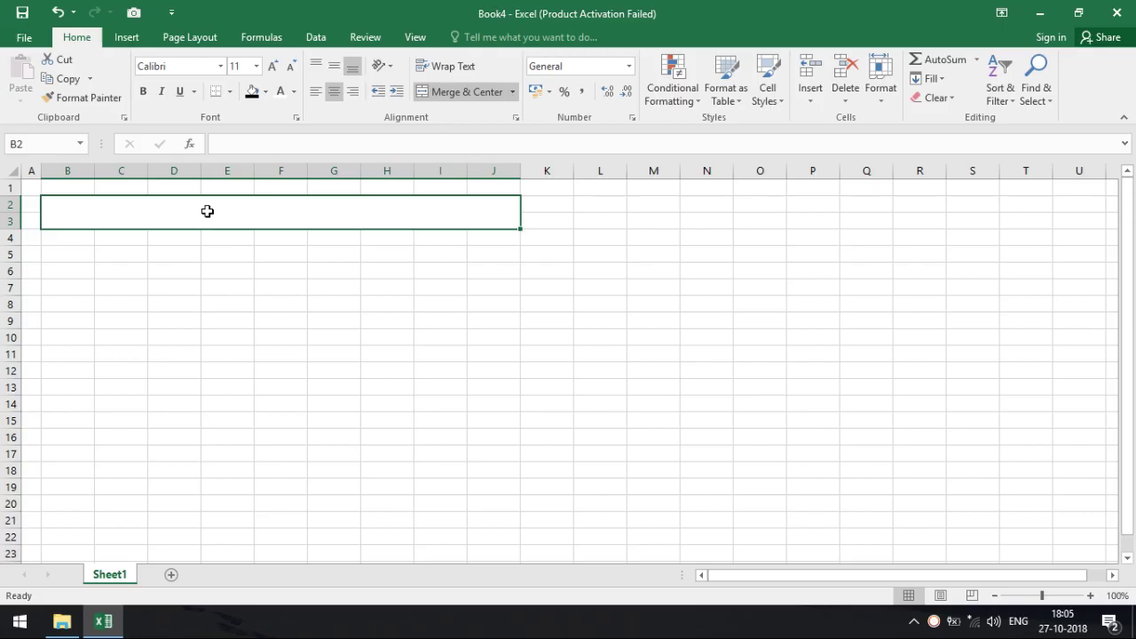
{"action": "type", "text": "HOW "}
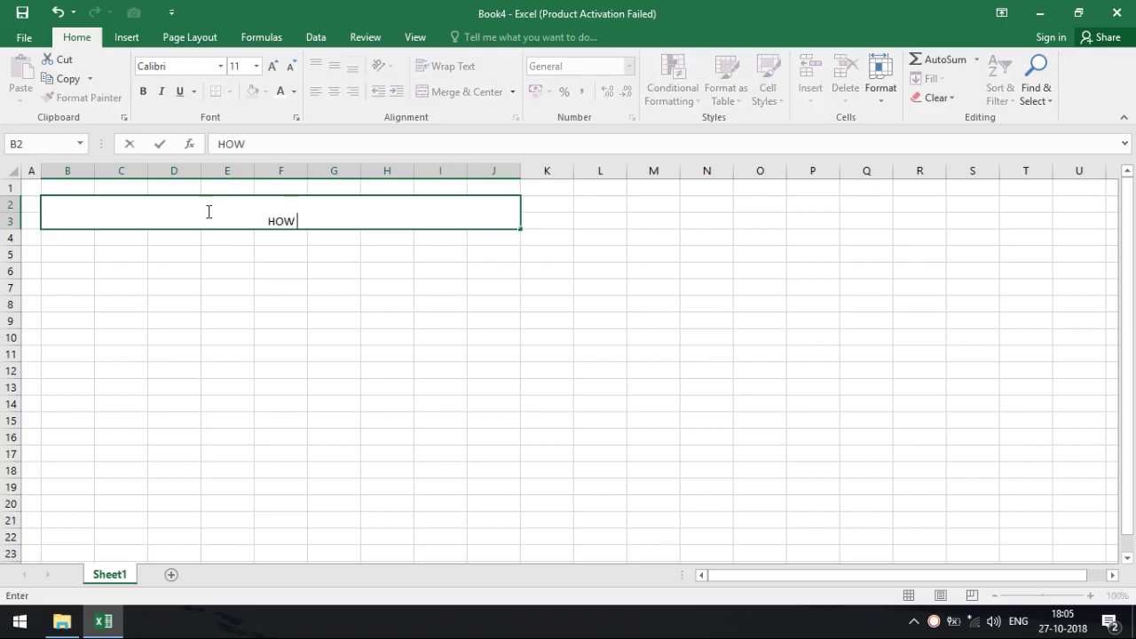
{"action": "type", "text": "TO USE"}
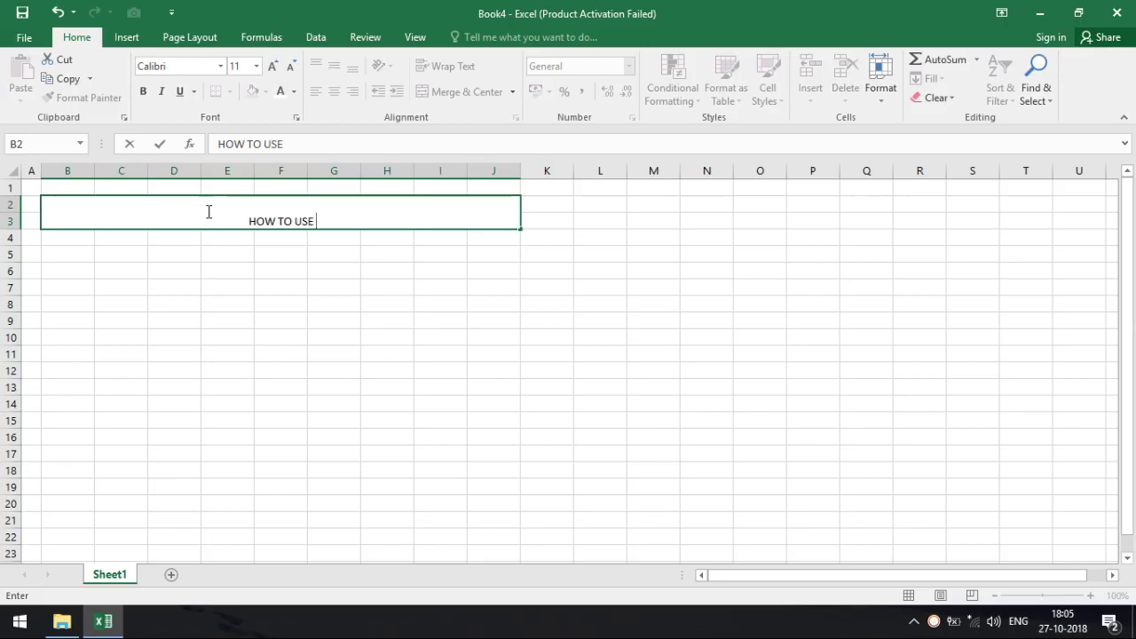
{"action": "type", "text": " VLOOKUP"}
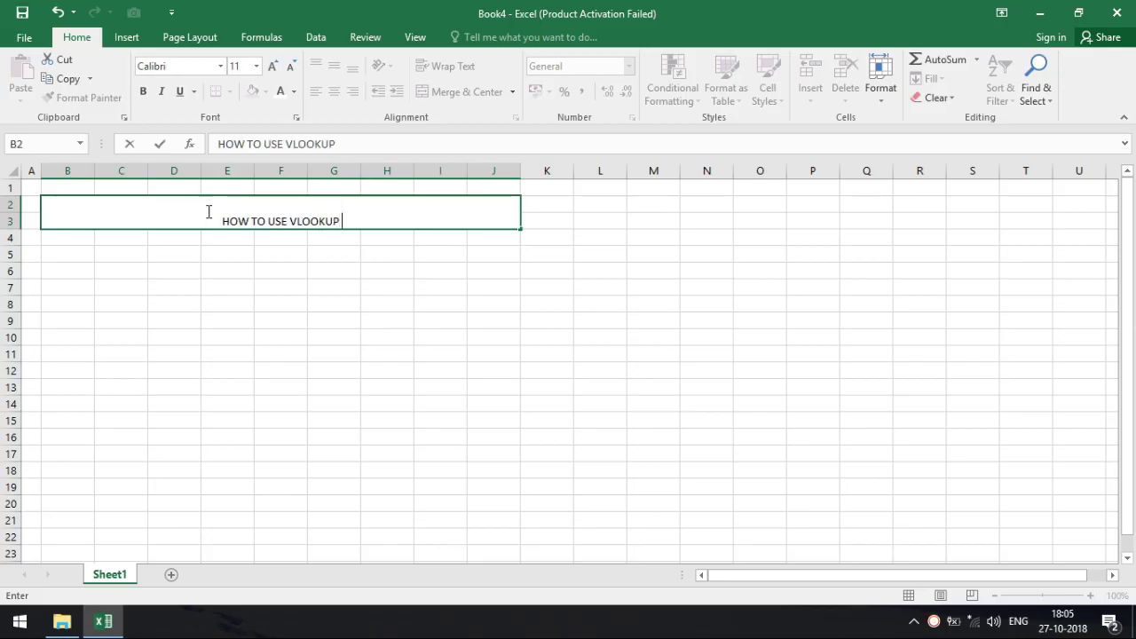
{"action": "type", "text": " WITH IF"}
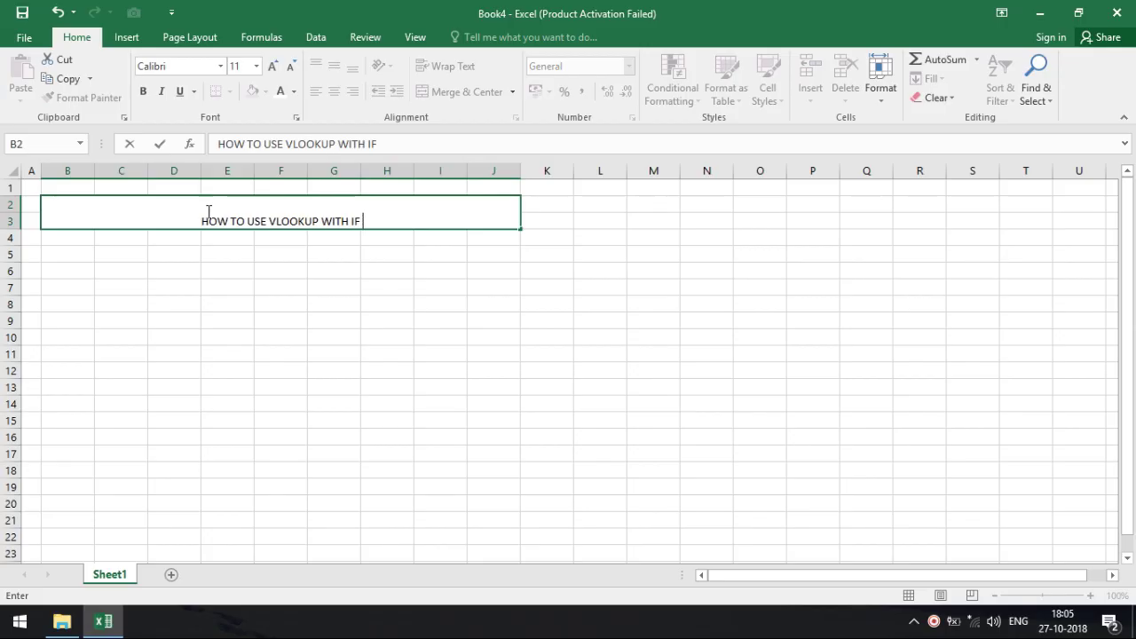
{"action": "type", "text": " CON"}
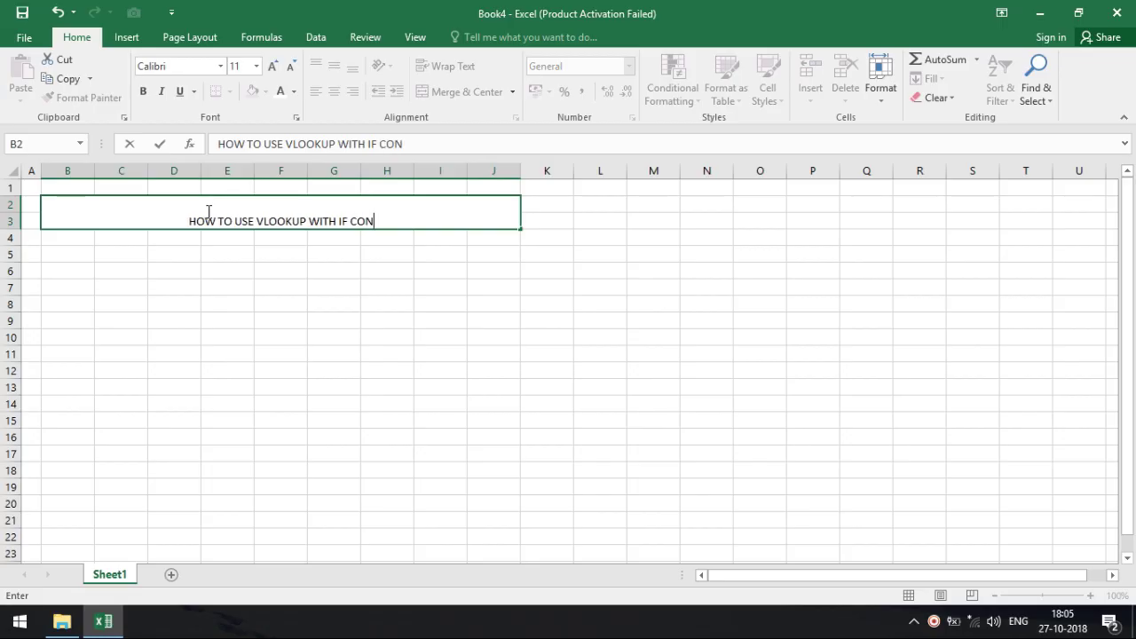
{"action": "type", "text": "DITIONS "}
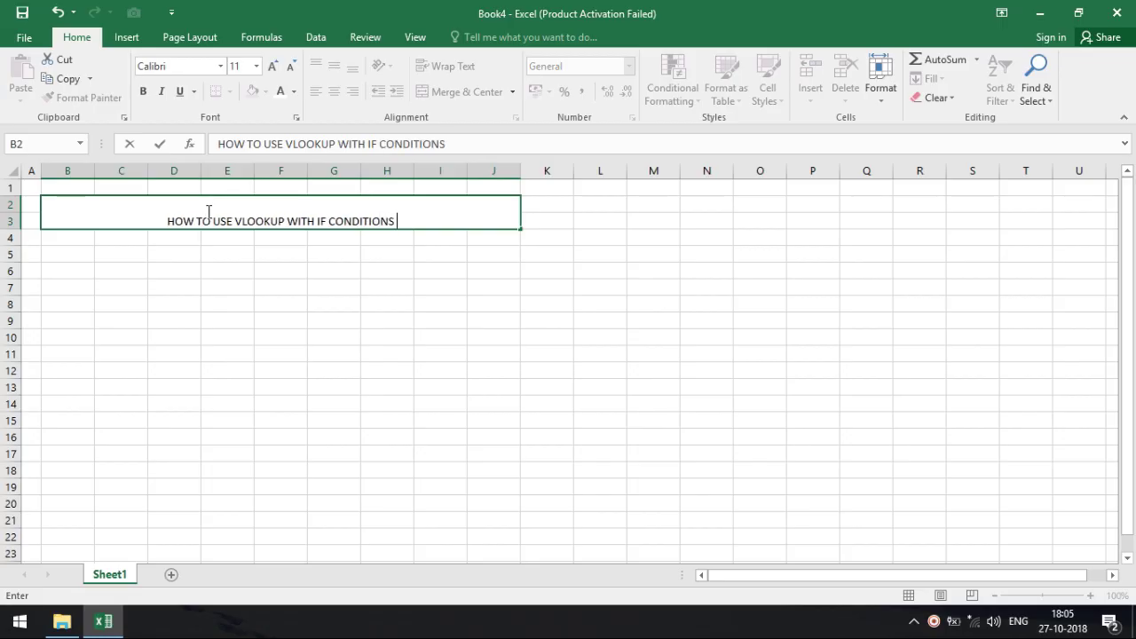
{"action": "type", "text": "FORMUL"}
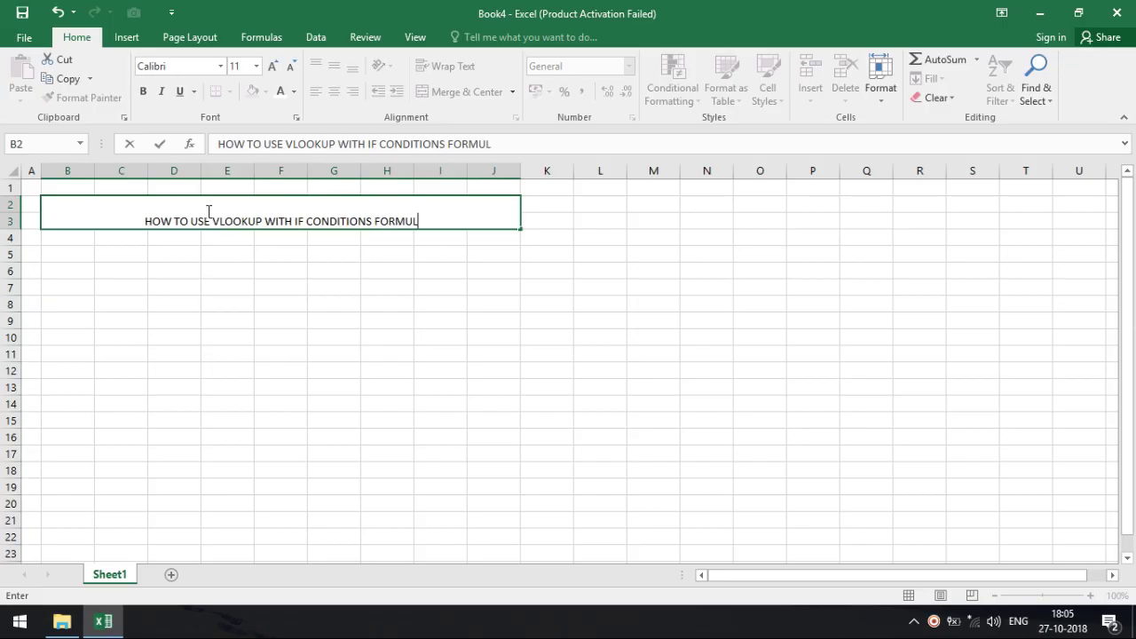
{"action": "type", "text": "A"}
{"action": "key", "text": "ctrl+Return"}
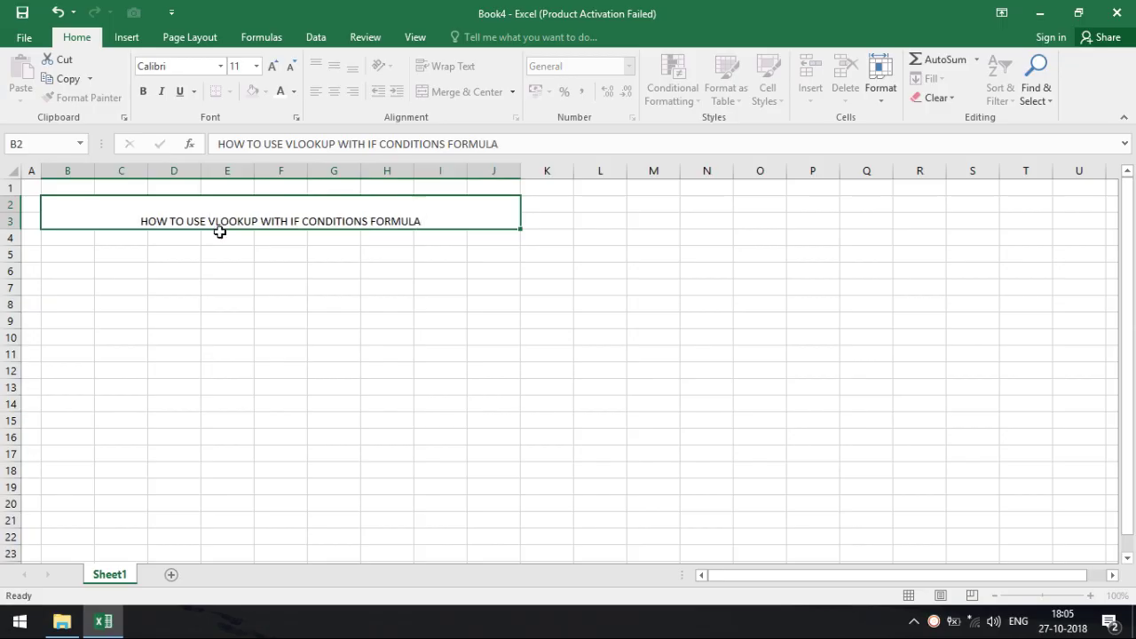
Align the title vertically to the middle of its cell and make it bold at font size 18
{"action": "left_click", "coordinate": [229, 320]}
{"action": "left_click", "coordinate": [217, 213]}
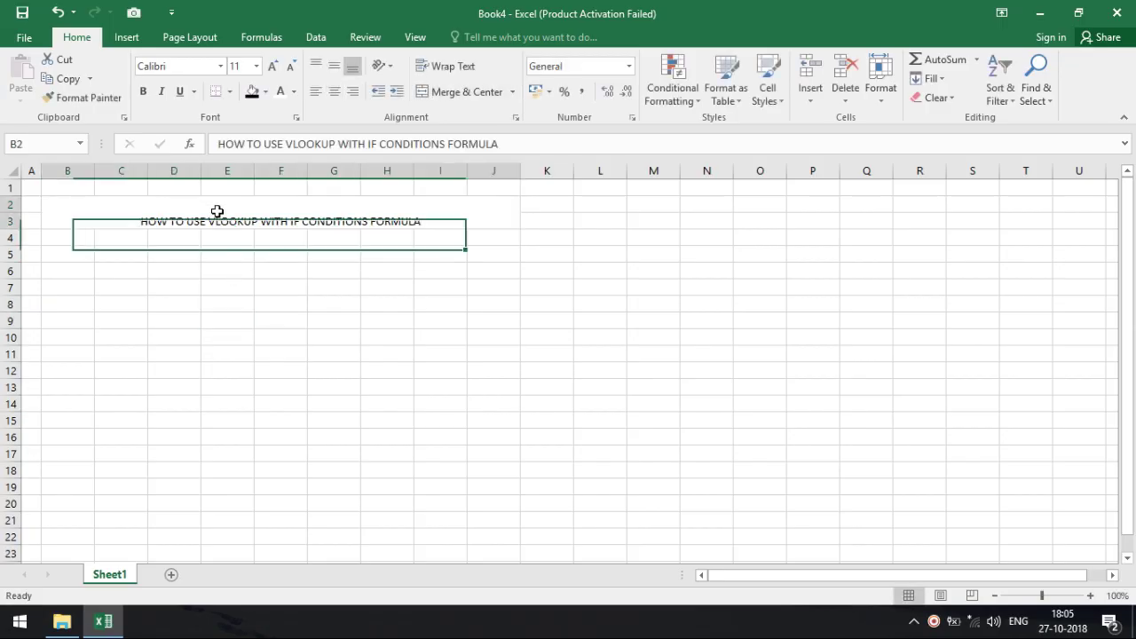
{"action": "left_click", "coordinate": [338, 62]}
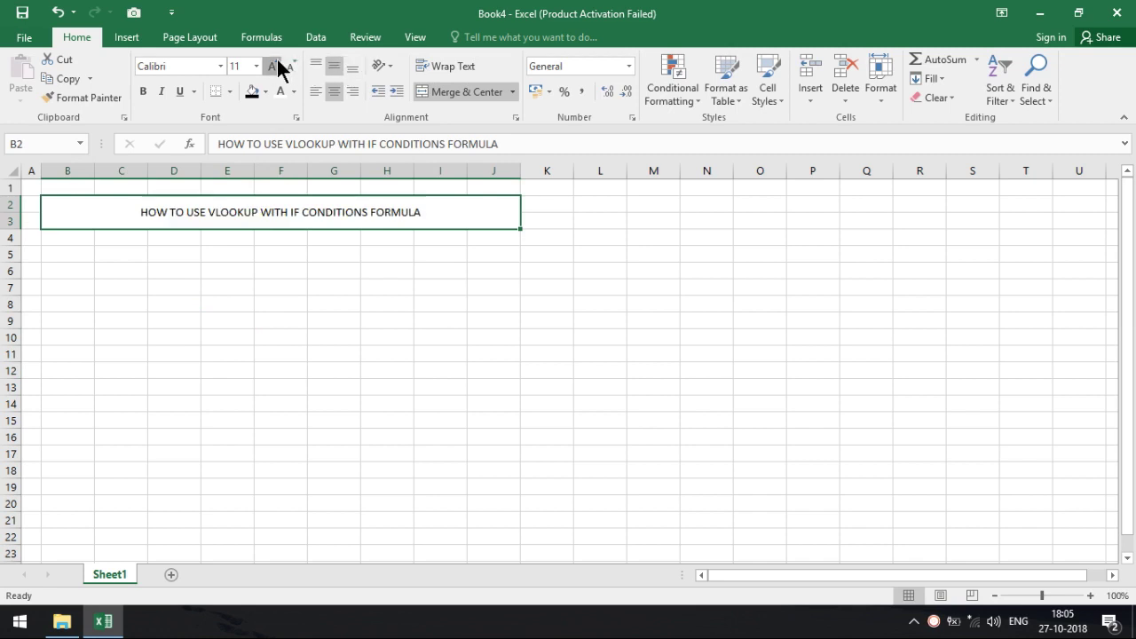
{"action": "left_click", "coordinate": [276, 59]}
{"action": "left_click", "coordinate": [276, 59]}
{"action": "left_click", "coordinate": [276, 58]}
{"action": "left_click", "coordinate": [274, 58]}
{"action": "left_click", "coordinate": [143, 91]}
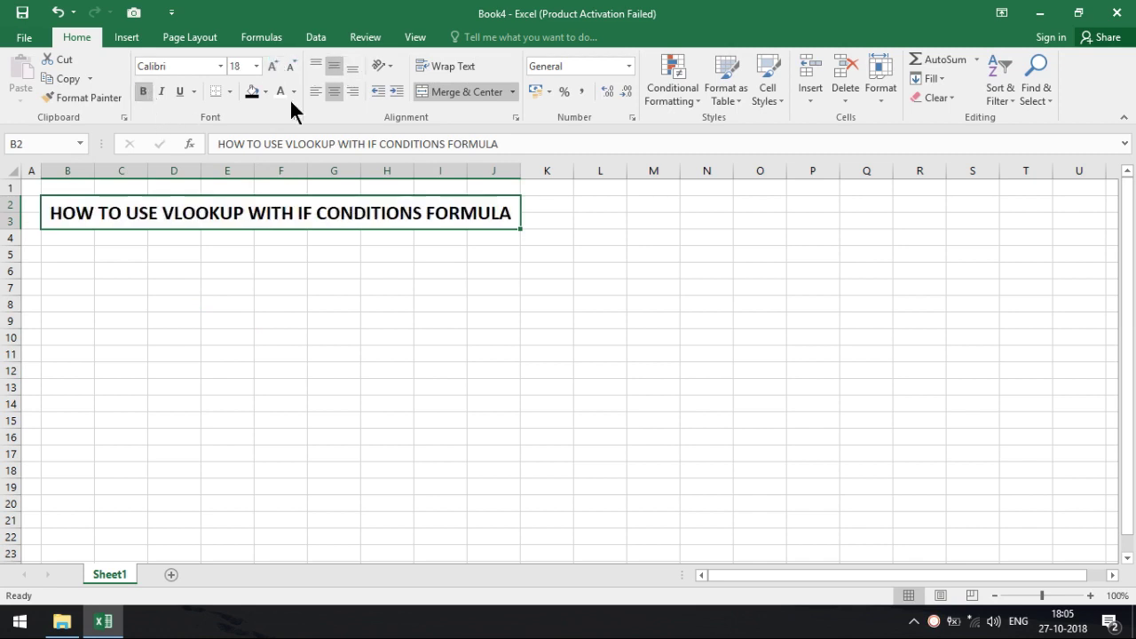
Give the title cell a black fill and white text
{"action": "left_click", "coordinate": [253, 89]}
{"action": "left_click", "coordinate": [280, 91]}
{"action": "left_click", "coordinate": [215, 303]}
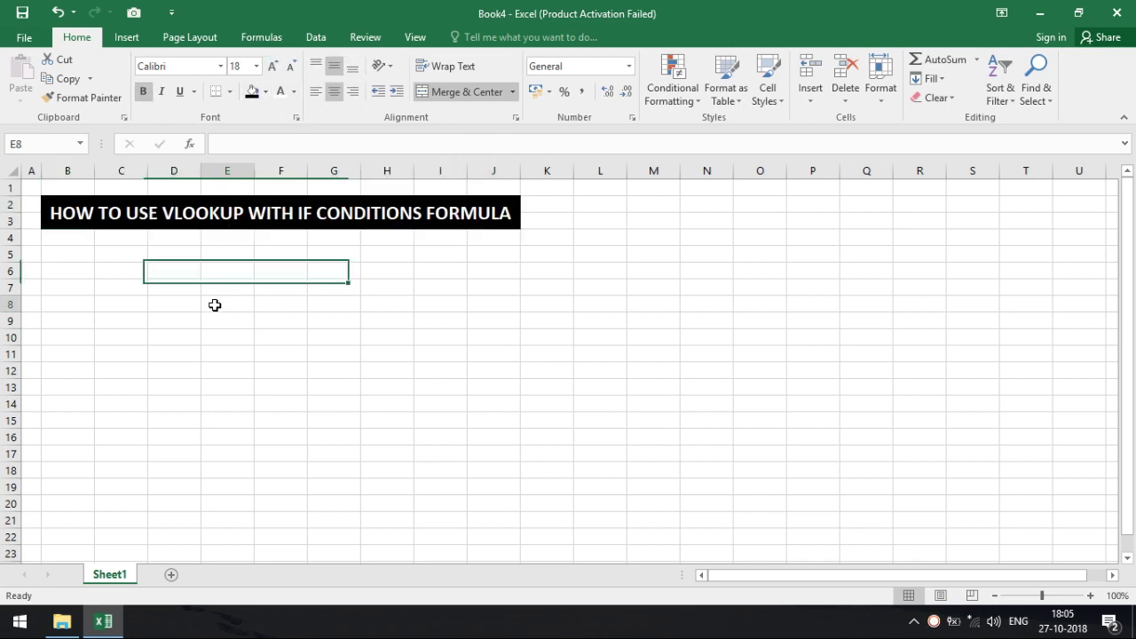
Enter the column headers S.NO., ITEMS, PRICE, QTY. and TOTAL in cells B5 to F5
{"action": "left_click", "coordinate": [84, 256]}
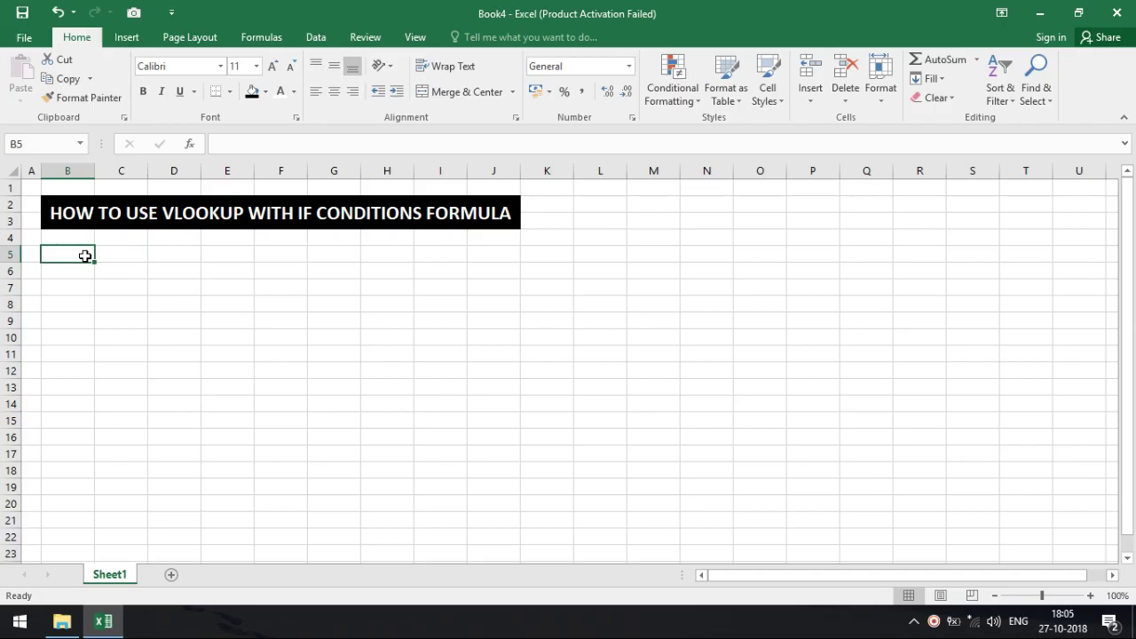
{"action": "type", "text": "S.NO."}
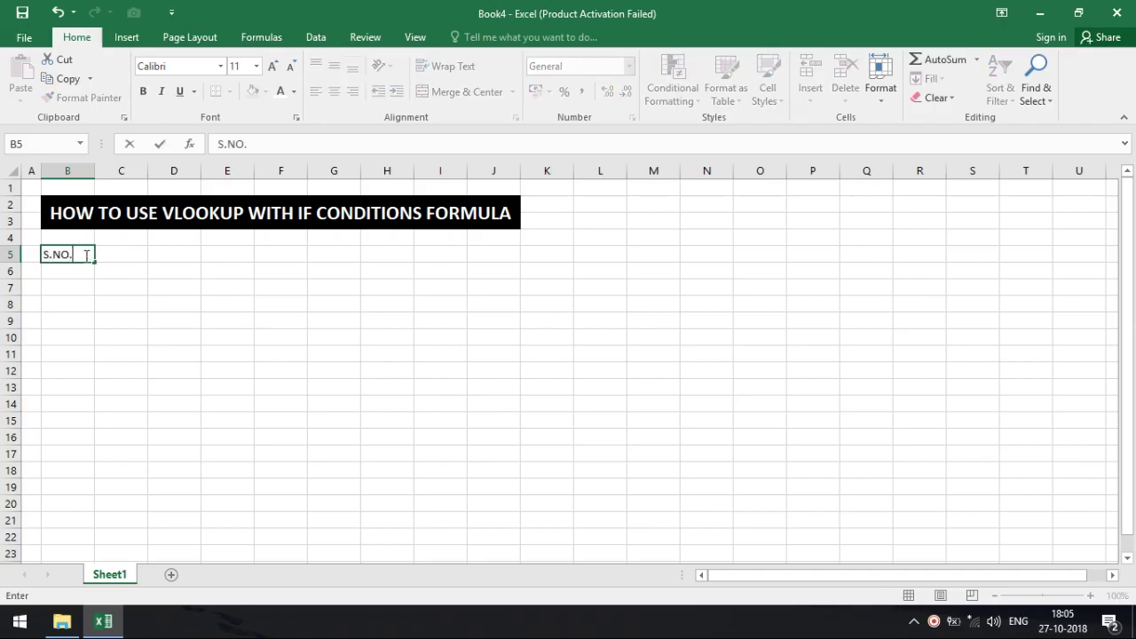
{"action": "key", "text": "Tab"}
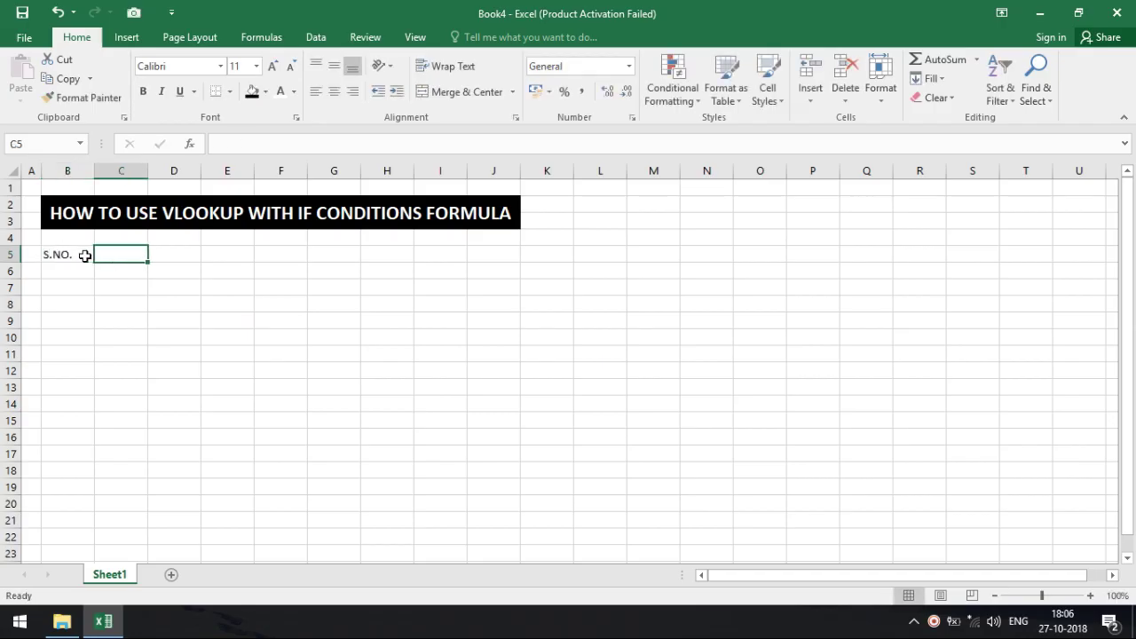
{"action": "type", "text": "ITEMS"}
{"action": "key", "text": "Tab"}
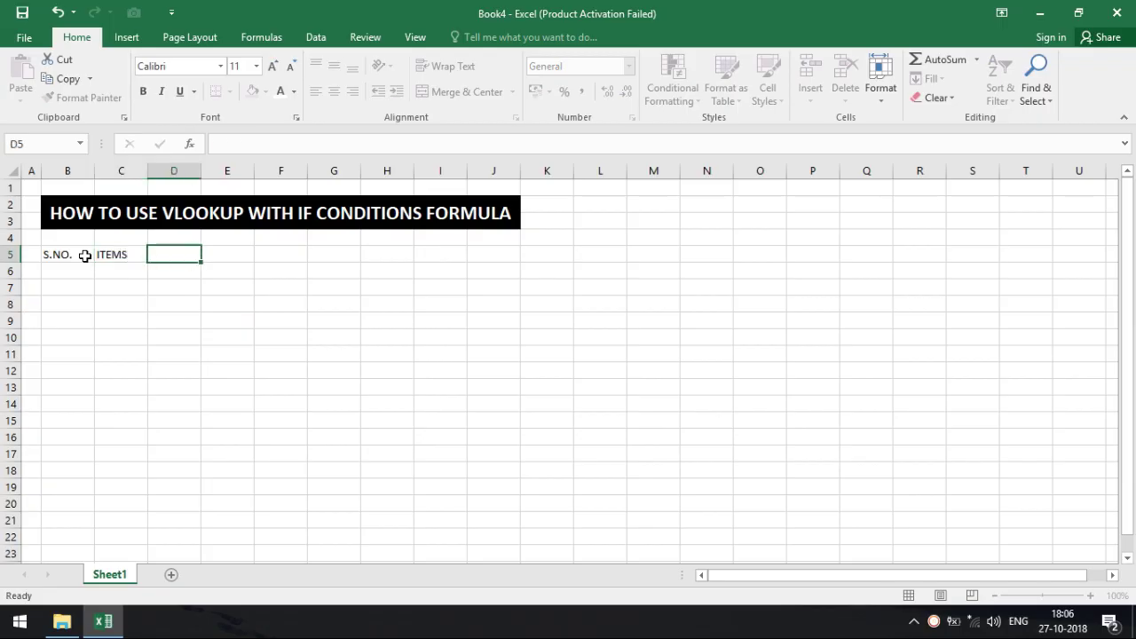
{"action": "type", "text": "PRICE"}
{"action": "key", "text": "Tab"}
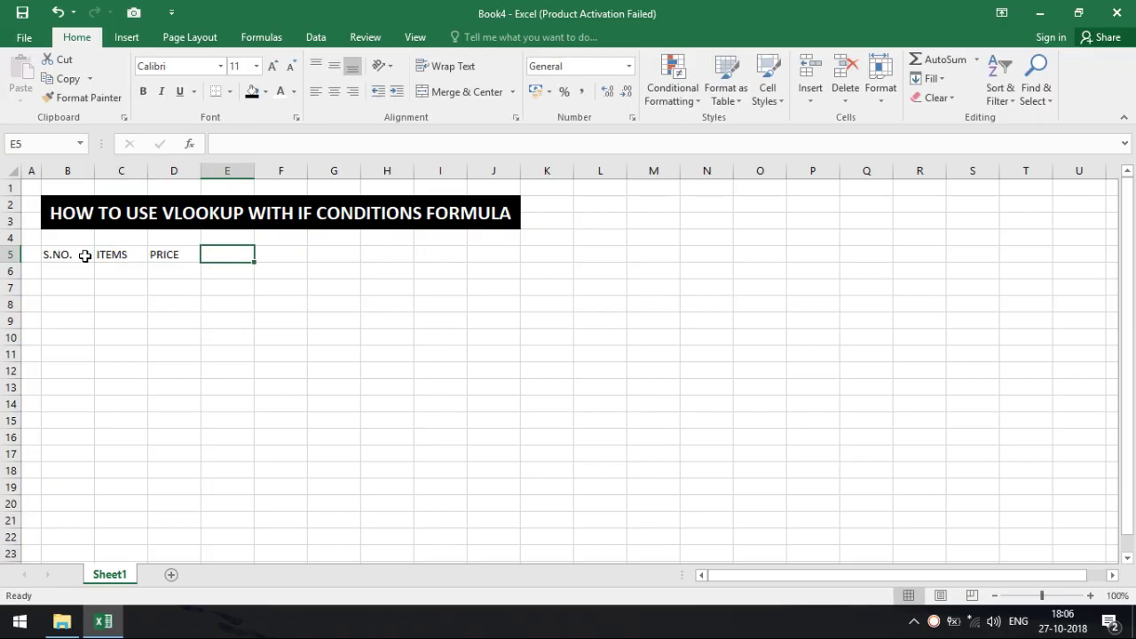
{"action": "type", "text": "QTY."}
{"action": "key", "text": "Tab"}
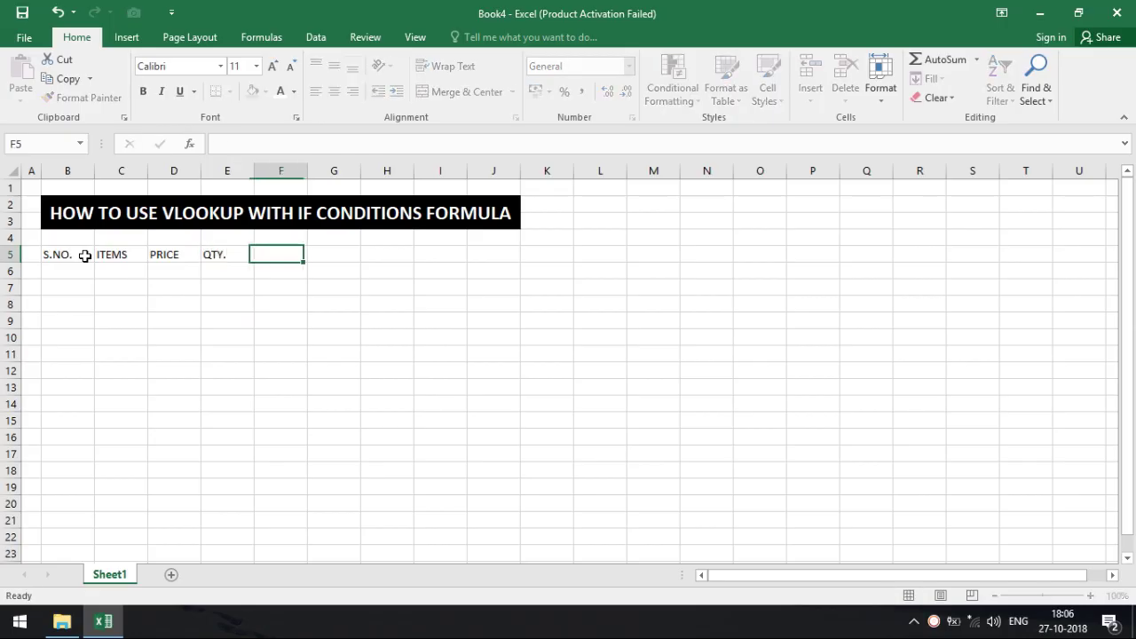
{"action": "type", "text": "TOTAL"}
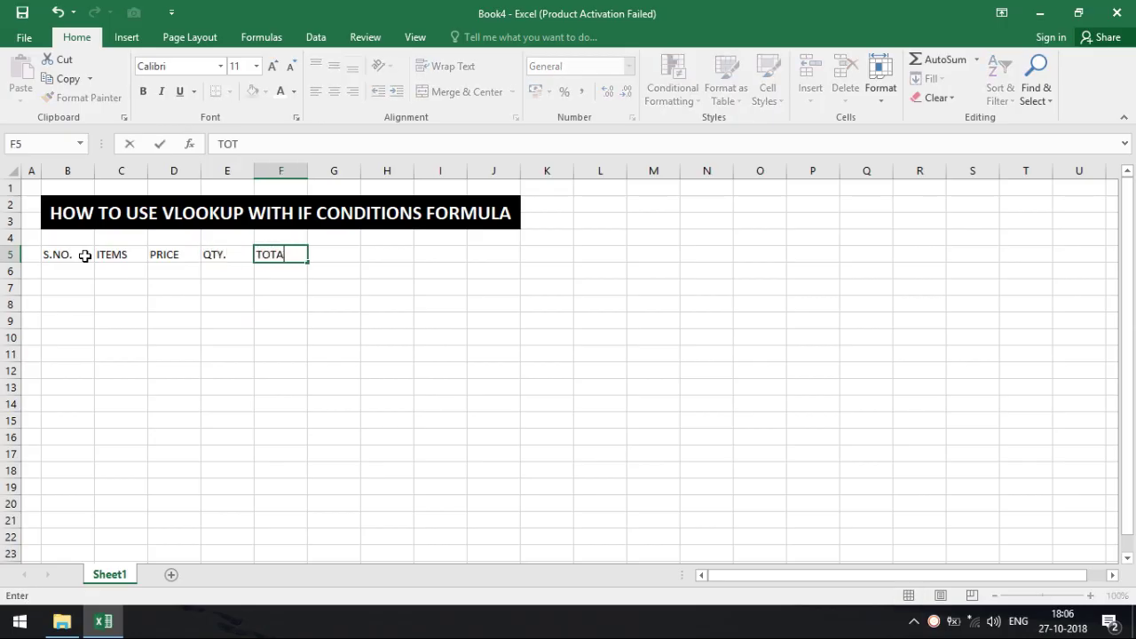
{"action": "key", "text": "Return"}
Enter the serial numbers 1 to 5 in cells B6 to B10 under S.NO
{"action": "key", "text": "Left"}
{"action": "key", "text": "Left"}
{"action": "key", "text": "Left"}
{"action": "key", "text": "Left"}
{"action": "key", "text": "Left"}
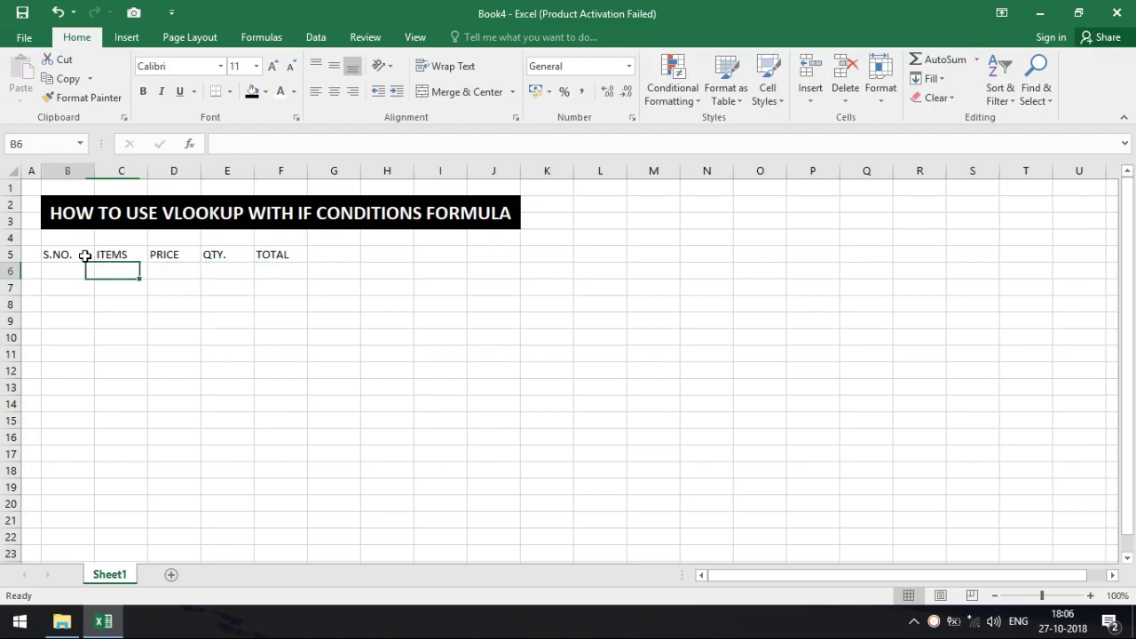
{"action": "key", "text": "Right"}
{"action": "type", "text": "1"}
{"action": "key", "text": "Return"}
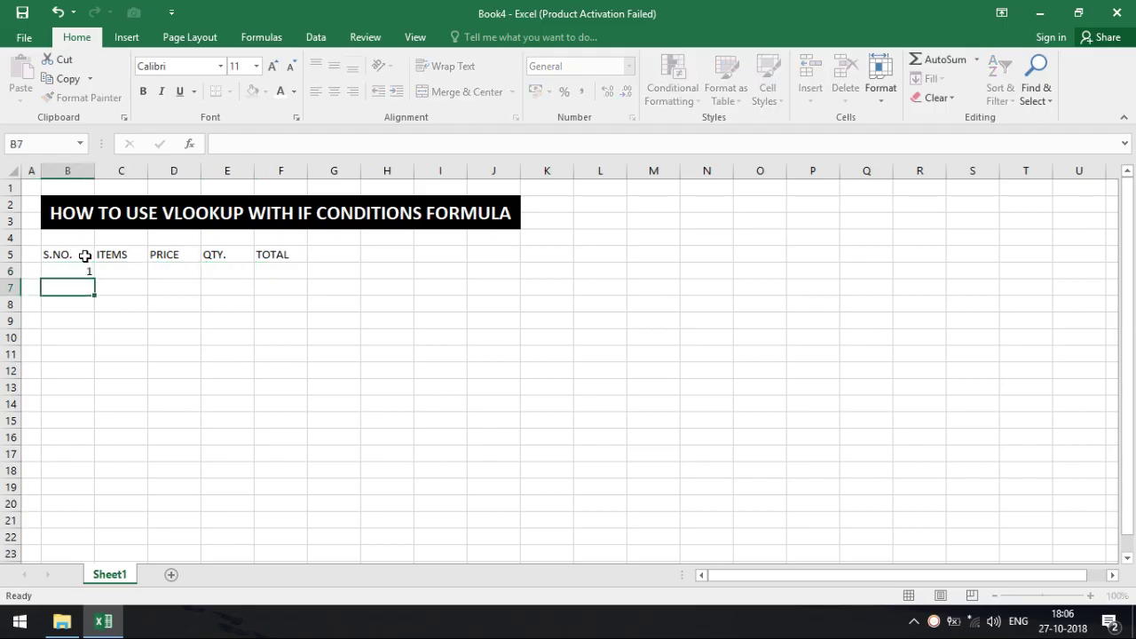
{"action": "type", "text": "2"}
{"action": "key", "text": "Return"}
{"action": "type", "text": "3"}
{"action": "key", "text": "Return"}
{"action": "type", "text": "4"}
{"action": "key", "text": "Return"}
{"action": "type", "text": "5"}
{"action": "key", "text": "Return"}
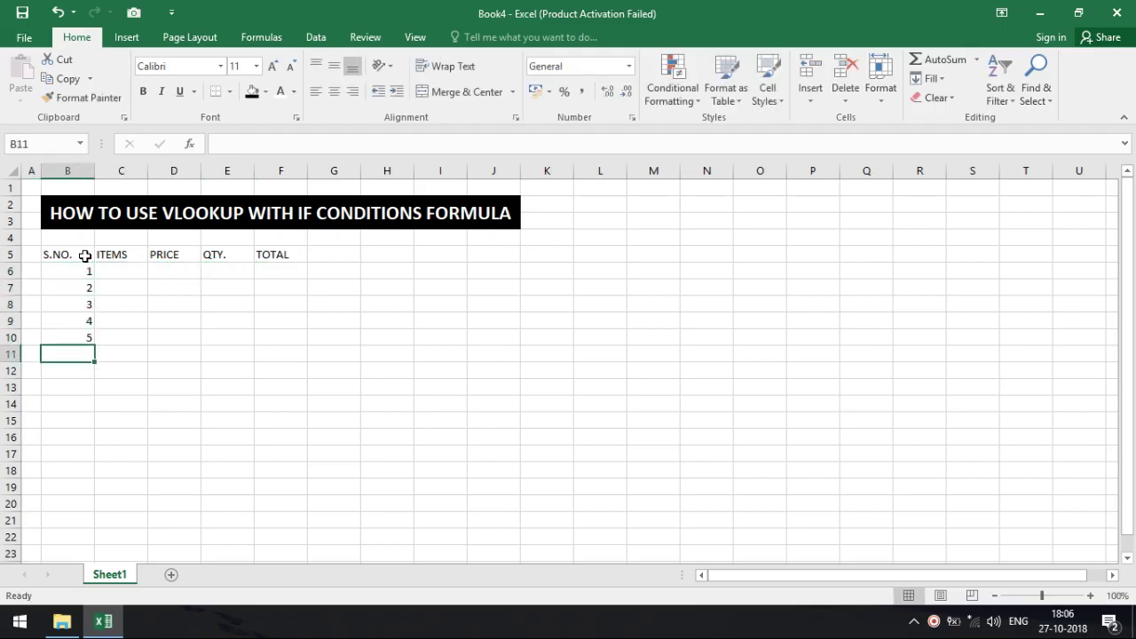
Extend the serial number series in column B down to 10 in cell B15
{"action": "left_click", "coordinate": [84, 272]}
{"action": "left_click_drag", "start_coordinate": [84, 271], "coordinate": [95, 426]}
{"action": "left_click", "coordinate": [457, 436]}
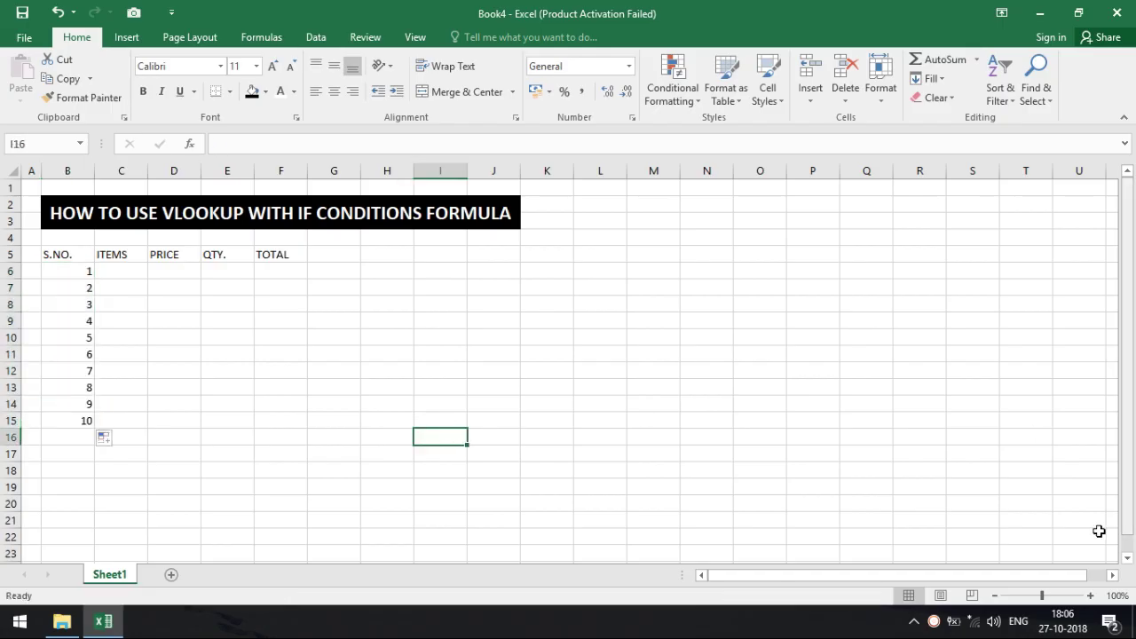
Enter the items APPLE, BANANA, MANGO, ORANGE and GRAPES in cells C6 to C10 under ITEMS
{"action": "left_click", "coordinate": [1091, 596]}
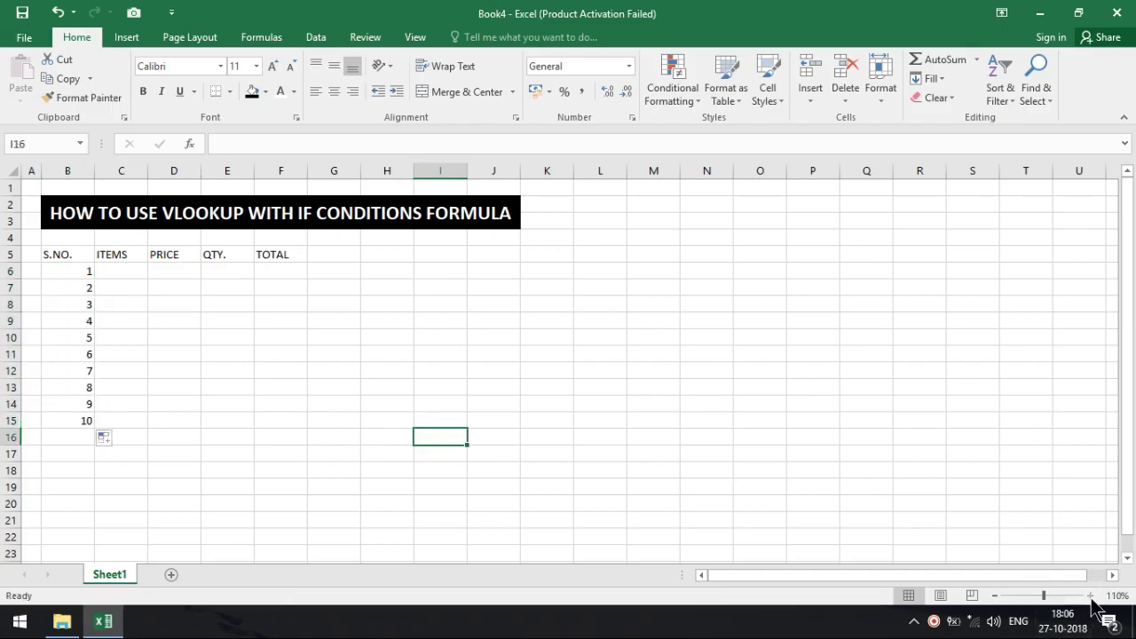
{"action": "left_click", "coordinate": [1091, 596]}
{"action": "left_click", "coordinate": [1091, 596]}
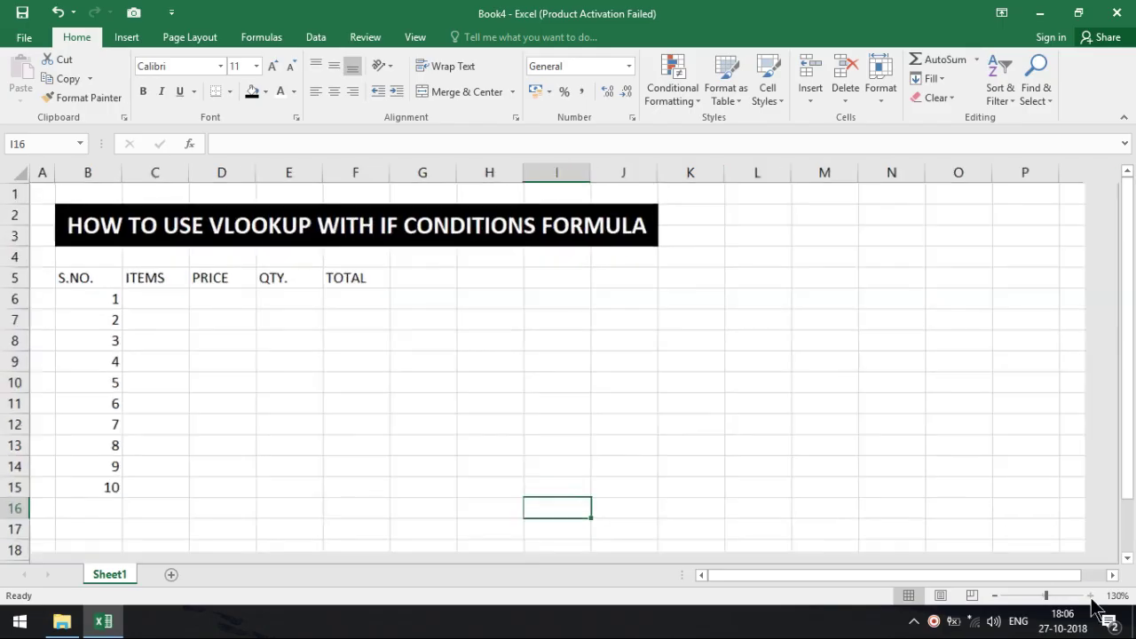
{"action": "left_click", "coordinate": [184, 307]}
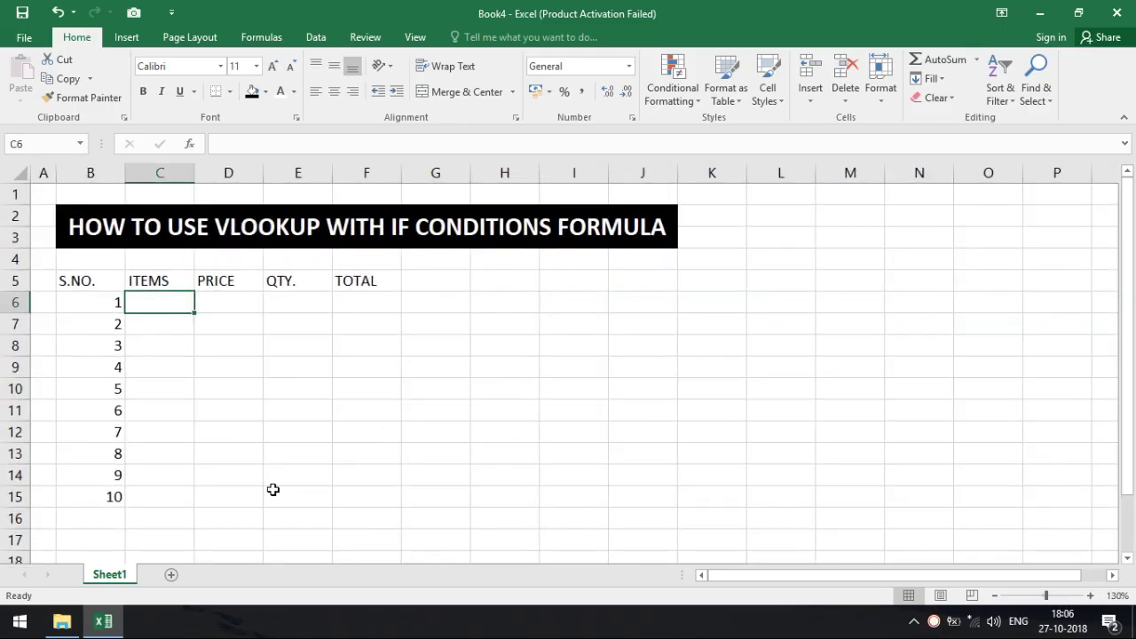
{"action": "type", "text": "APPLE"}
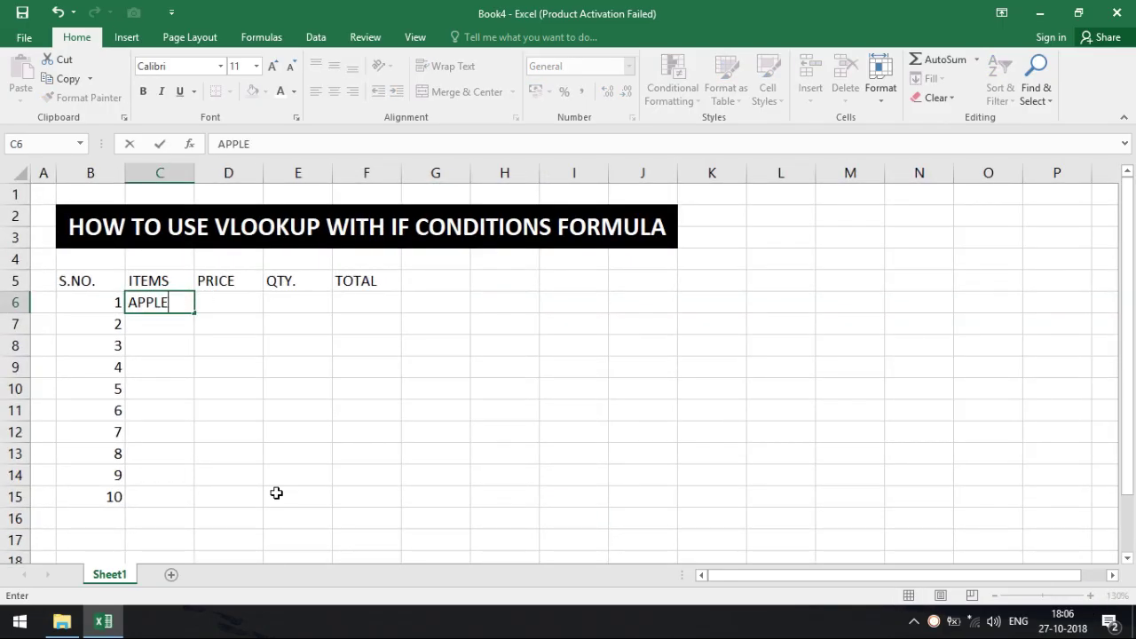
{"action": "key", "text": "Return"}
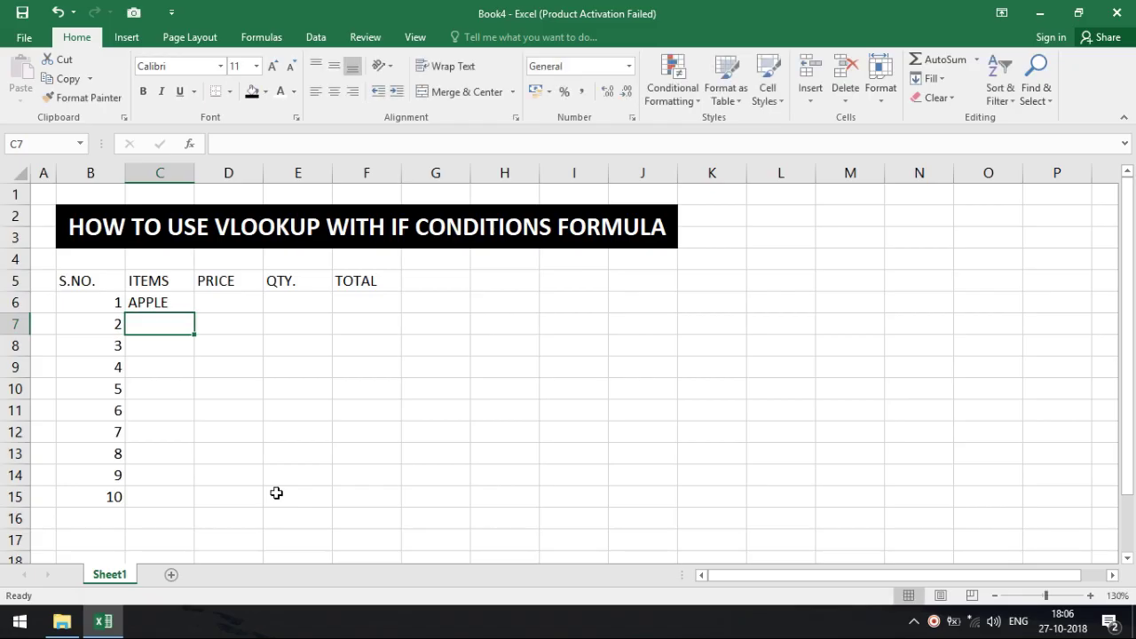
{"action": "type", "text": "BANANA"}
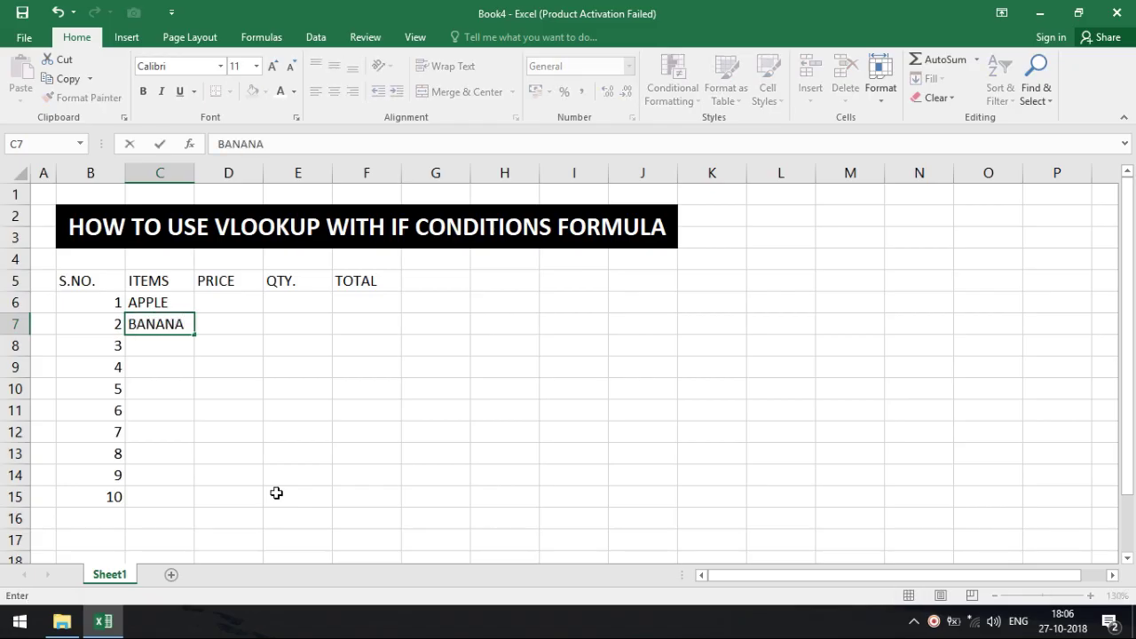
{"action": "key", "text": "Return"}
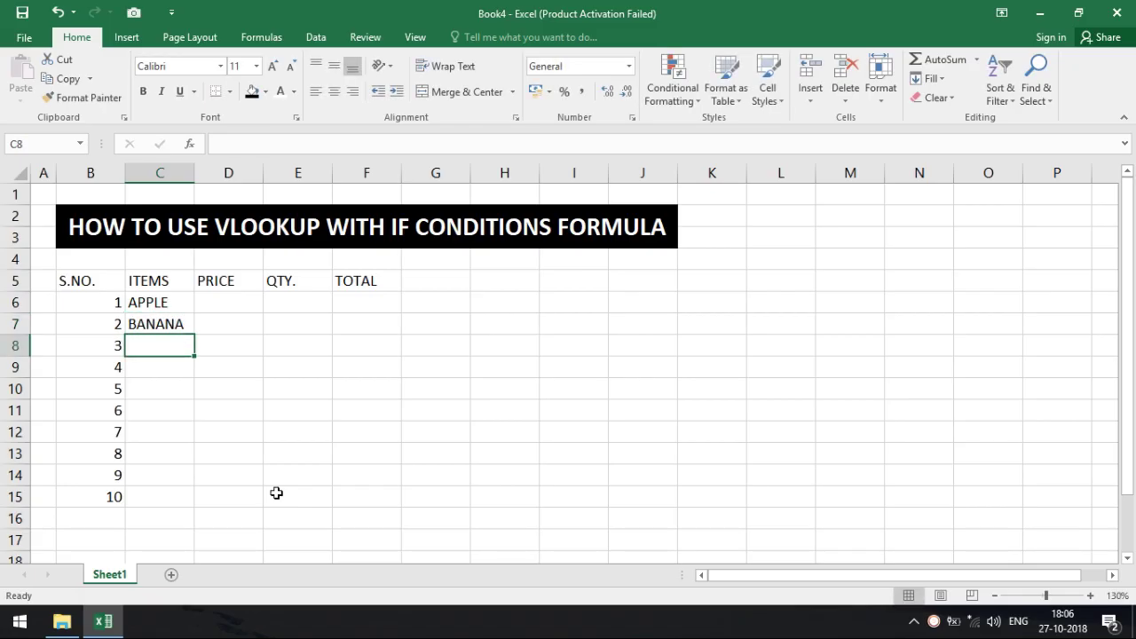
{"action": "type", "text": "MANGO"}
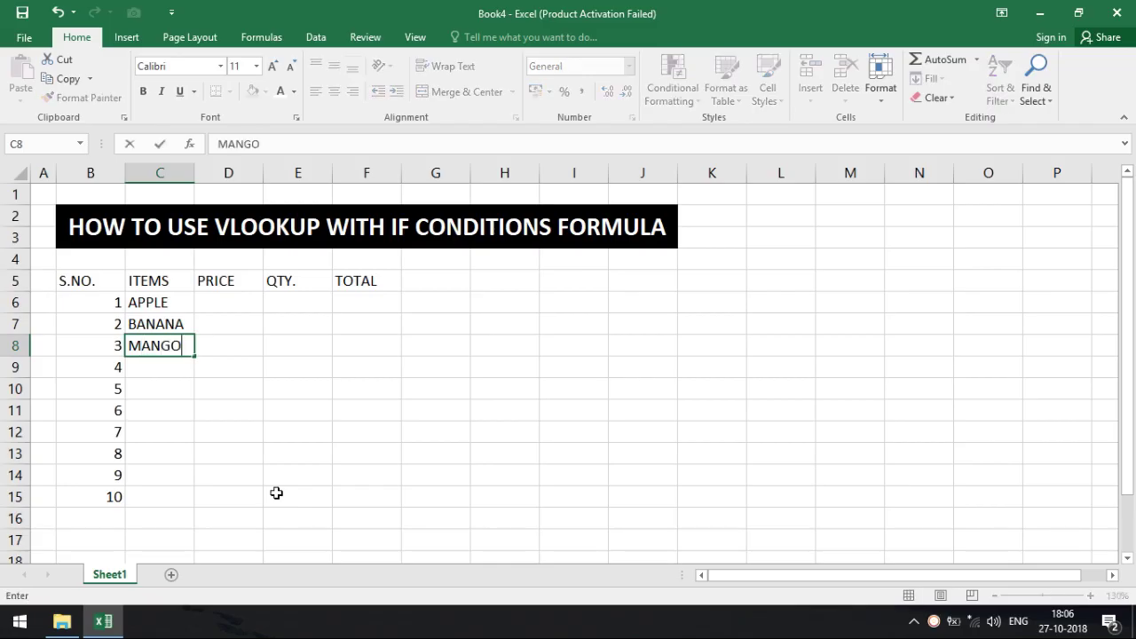
{"action": "key", "text": "Return"}
{"action": "type", "text": "P"}
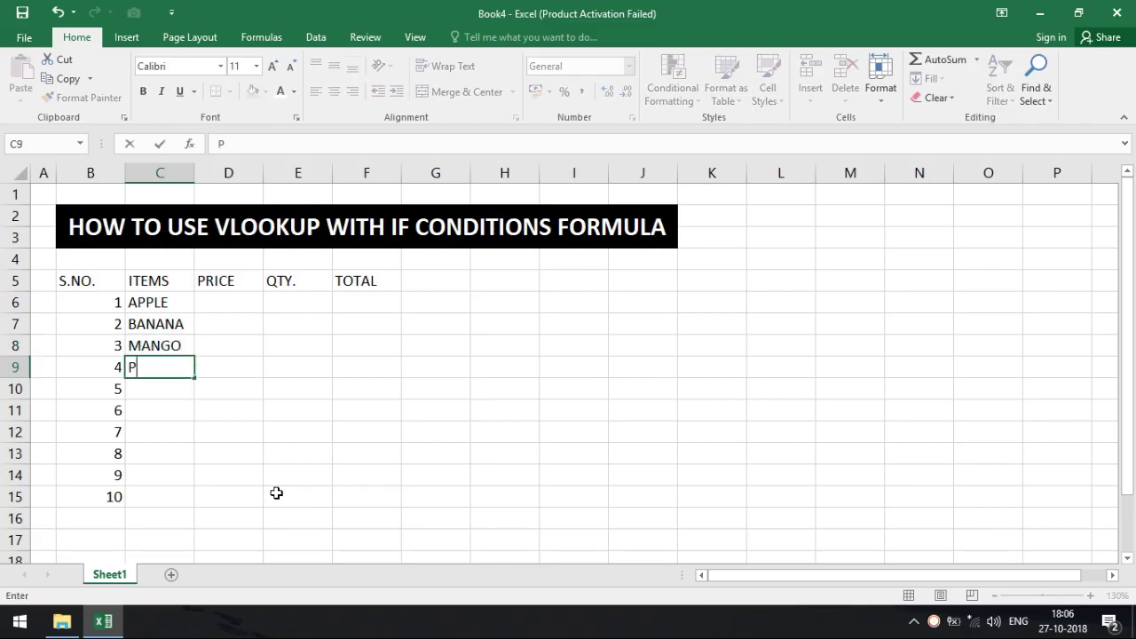
{"action": "key", "text": "BackSpace"}
{"action": "type", "text": "ORANGE"}
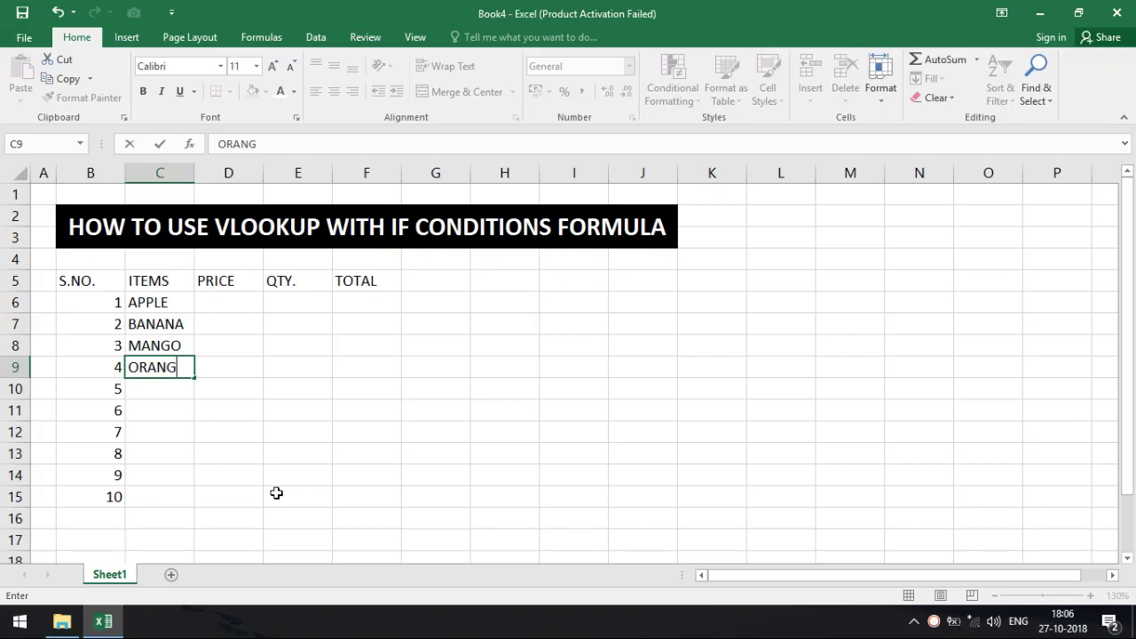
{"action": "key", "text": "Return"}
{"action": "type", "text": "GRAPES"}
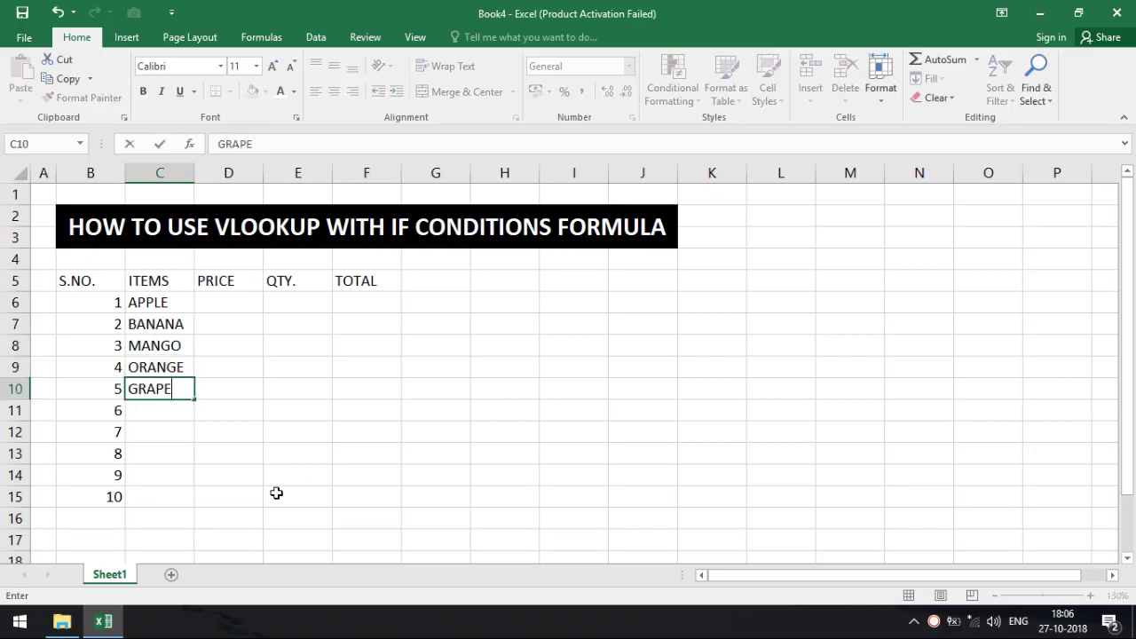
{"action": "key", "text": "Return"}
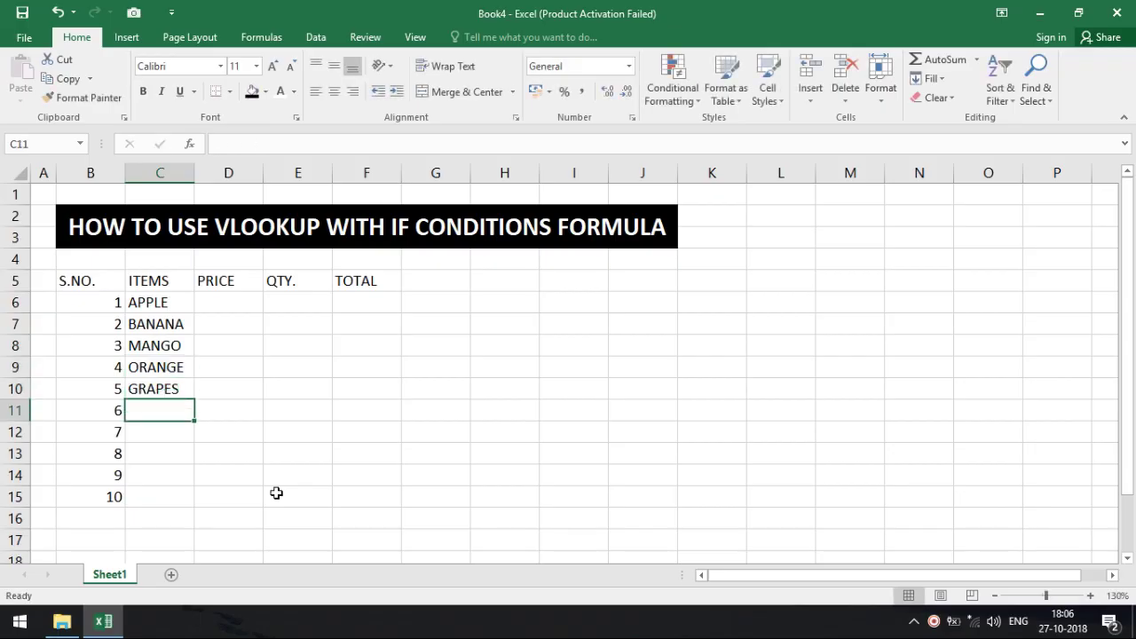
Continue the ITEMS column with BANANA, MANGO, APPLE, GRAPES and ORANGE in cells C11 to C15
{"action": "type", "text": "BANANA"}
{"action": "key", "text": "Return"}
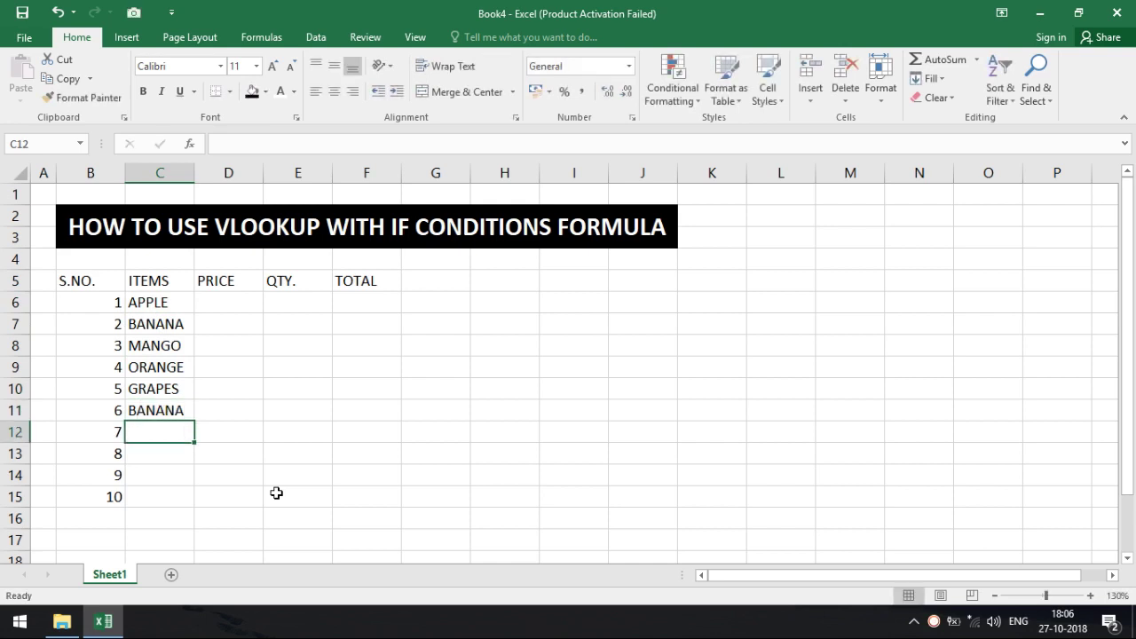
{"action": "type", "text": "MANGO"}
{"action": "key", "text": "Return"}
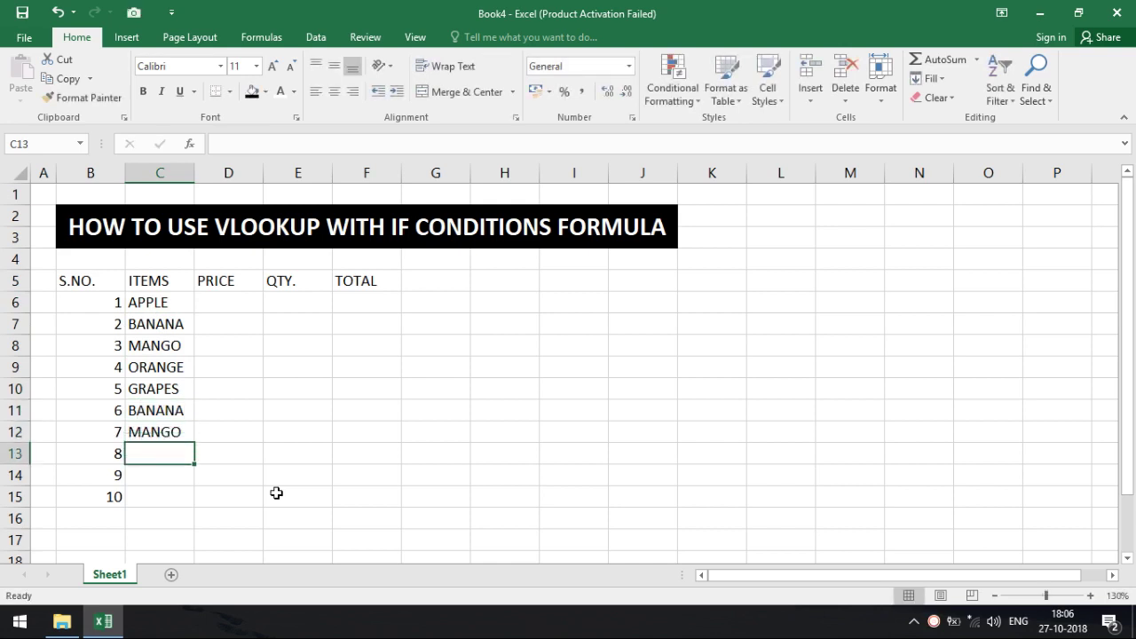
{"action": "type", "text": "APPLE"}
{"action": "key", "text": "Return"}
{"action": "type", "text": "GRAPES"}
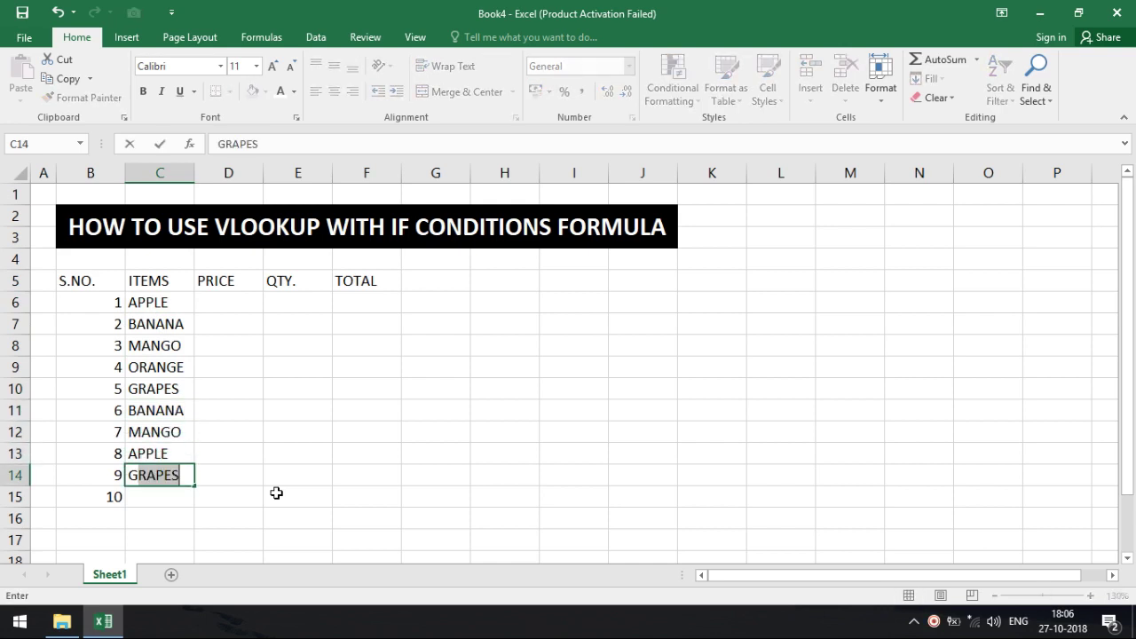
{"action": "key", "text": "Return"}
{"action": "type", "text": "ORANGE"}
{"action": "key", "text": "Return"}
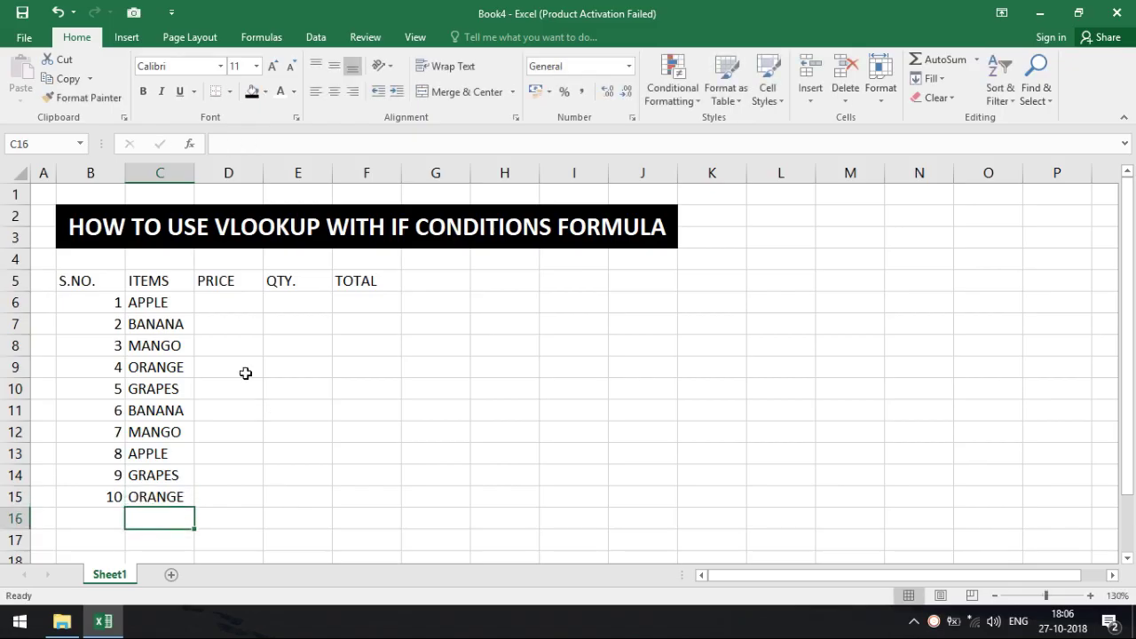
Enter the quantities 2, 5, 3, 6 and 4 in cells E6 to E10 under QTY
{"action": "left_click", "coordinate": [239, 303]}
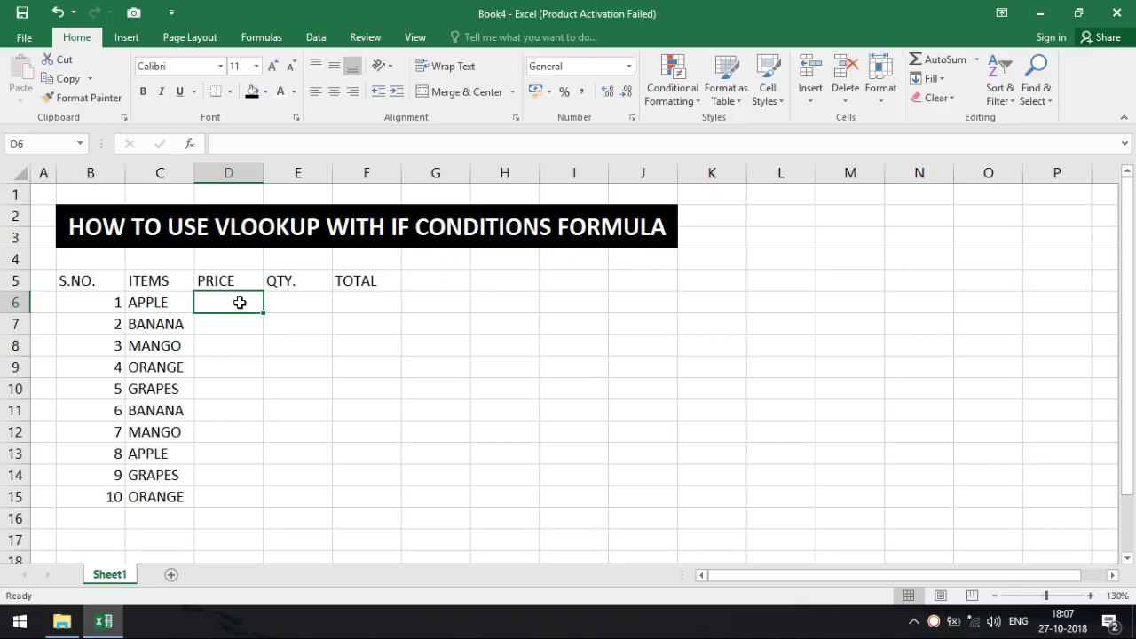
{"action": "left_click", "coordinate": [302, 301]}
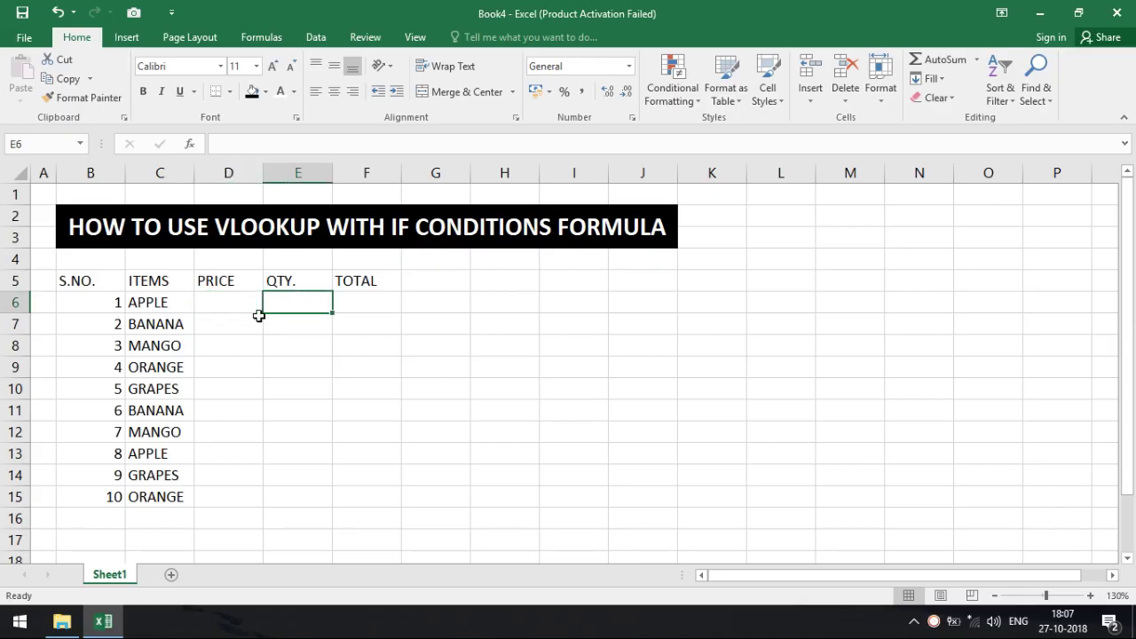
{"action": "left_click", "coordinate": [185, 301]}
{"action": "left_click", "coordinate": [307, 307]}
{"action": "type", "text": "2"}
{"action": "key", "text": "Return"}
{"action": "type", "text": "5"}
{"action": "key", "text": "Return"}
{"action": "type", "text": "3"}
{"action": "key", "text": "Return"}
{"action": "type", "text": "6"}
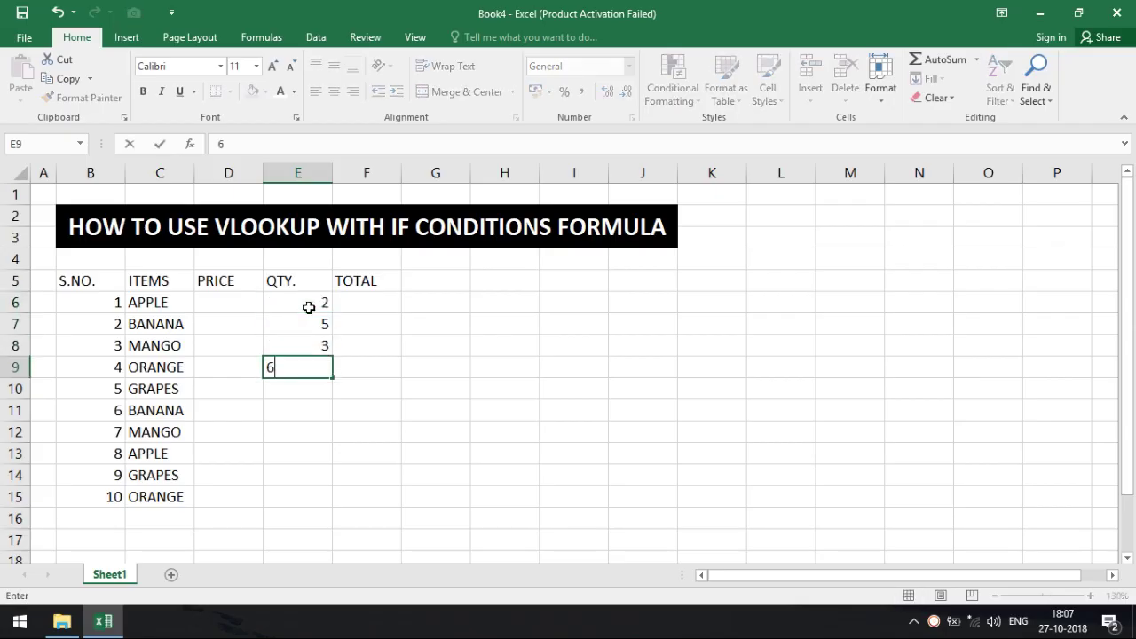
{"action": "key", "text": "Return"}
{"action": "type", "text": "4"}
{"action": "key", "text": "Return"}
Enter the quantities 7, 8, 5, 6 and 2 in cells E11 to E15 for the remaining items
{"action": "type", "text": "7"}
{"action": "key", "text": "Return"}
{"action": "type", "text": "8"}
{"action": "key", "text": "Return"}
{"action": "type", "text": "5"}
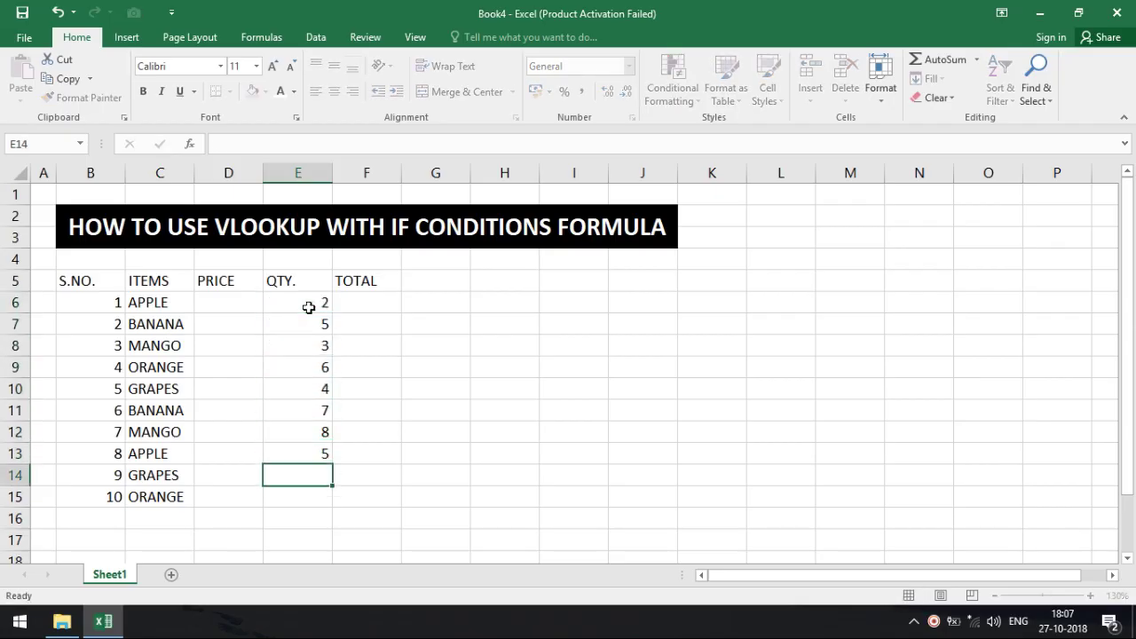
{"action": "type", "text": "6"}
{"action": "key", "text": "Return"}
{"action": "type", "text": "2"}
{"action": "key", "text": "Return"}
{"action": "type", "text": "3"}
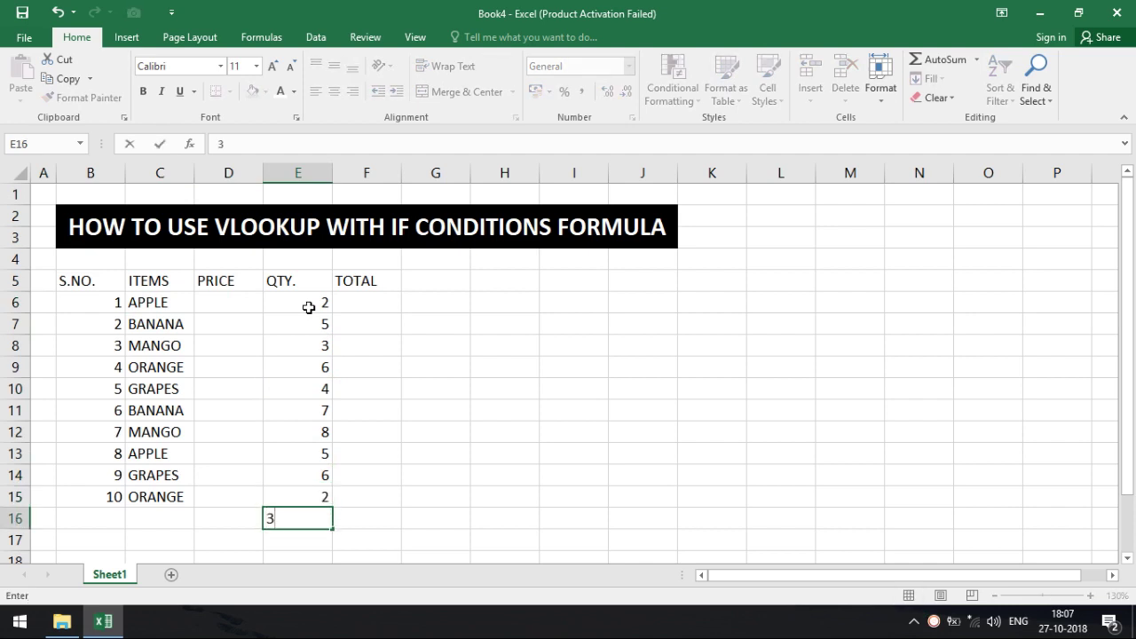
{"action": "key", "text": "BackSpace"}
{"action": "key", "text": "Return"}
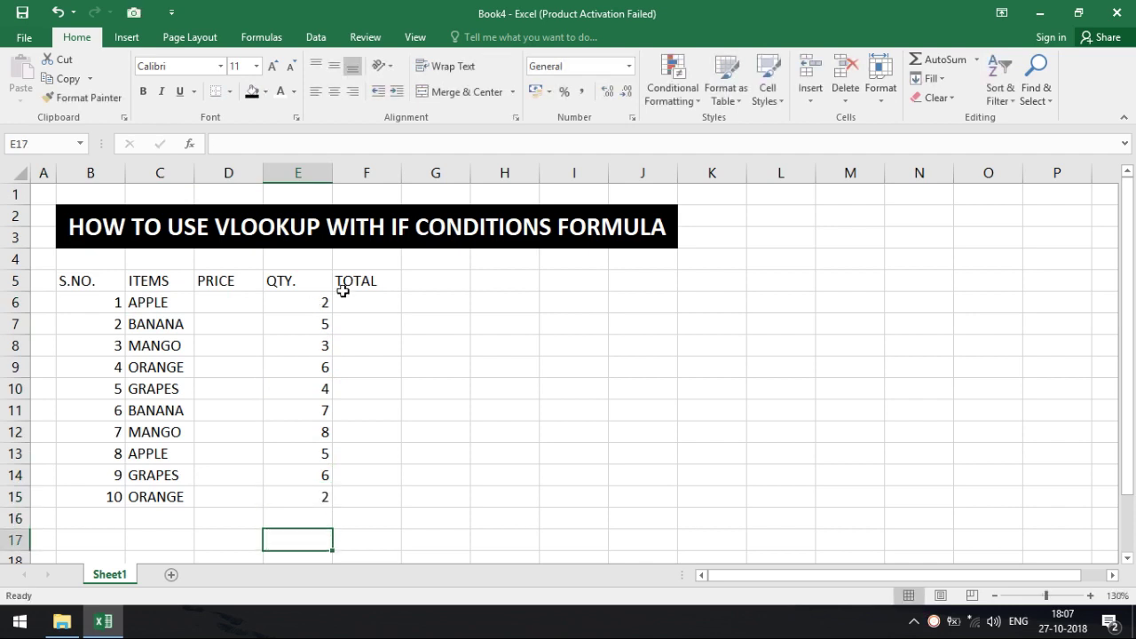
Calculate price times quantity with =D6*E6 in cell F6 and fill the formula down to F15
{"action": "left_click", "coordinate": [399, 297]}
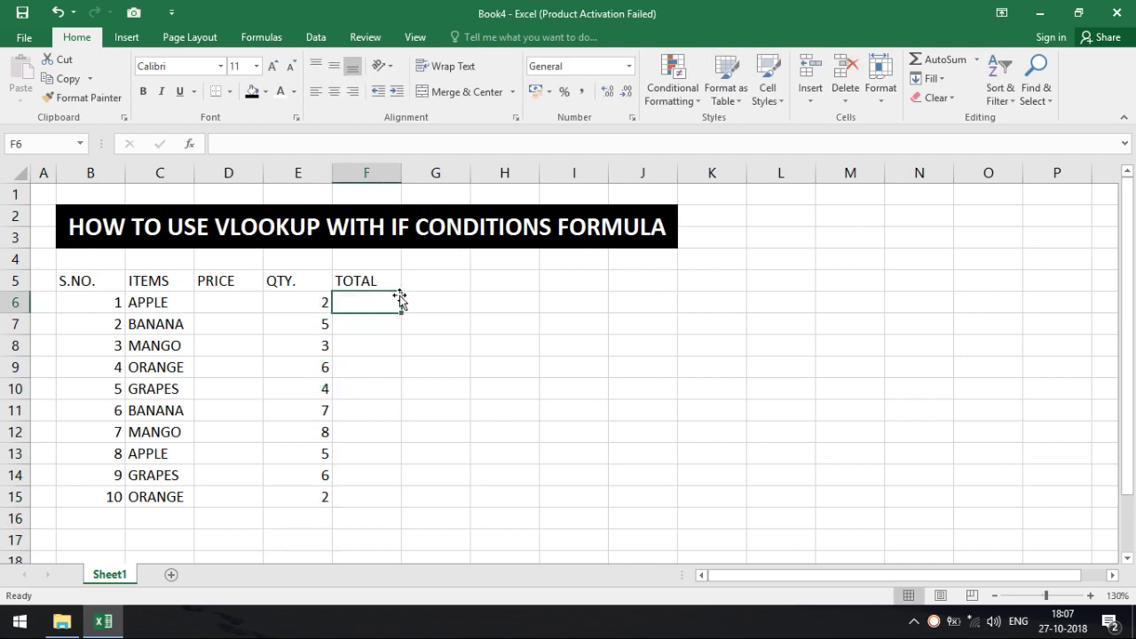
{"action": "left_click", "coordinate": [383, 286]}
{"action": "left_click", "coordinate": [382, 303]}
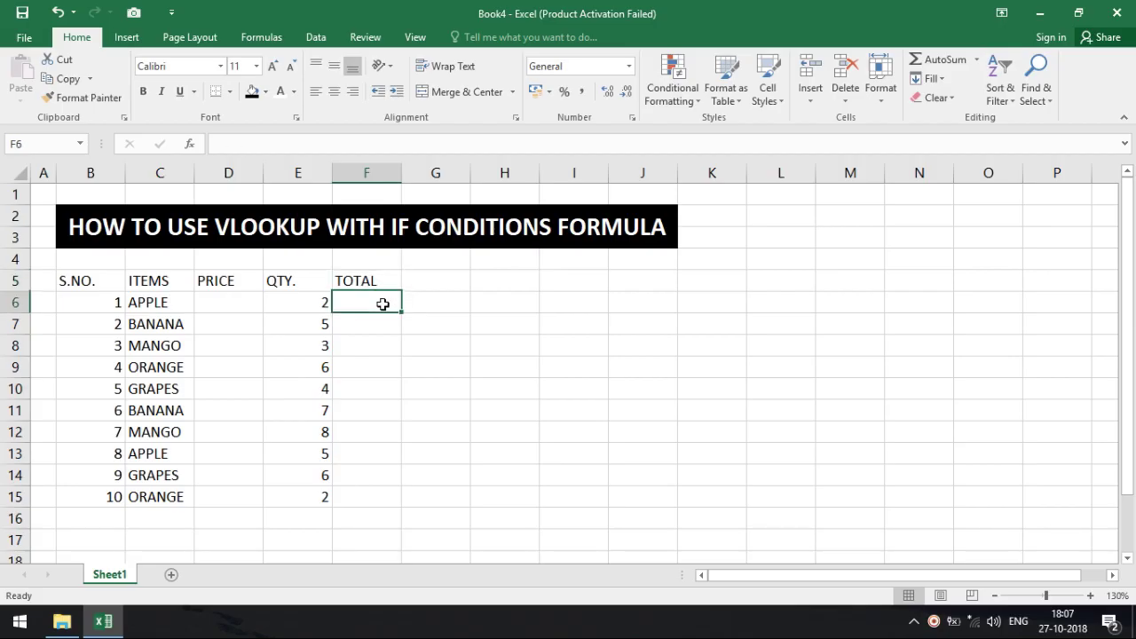
{"action": "type", "text": "="}
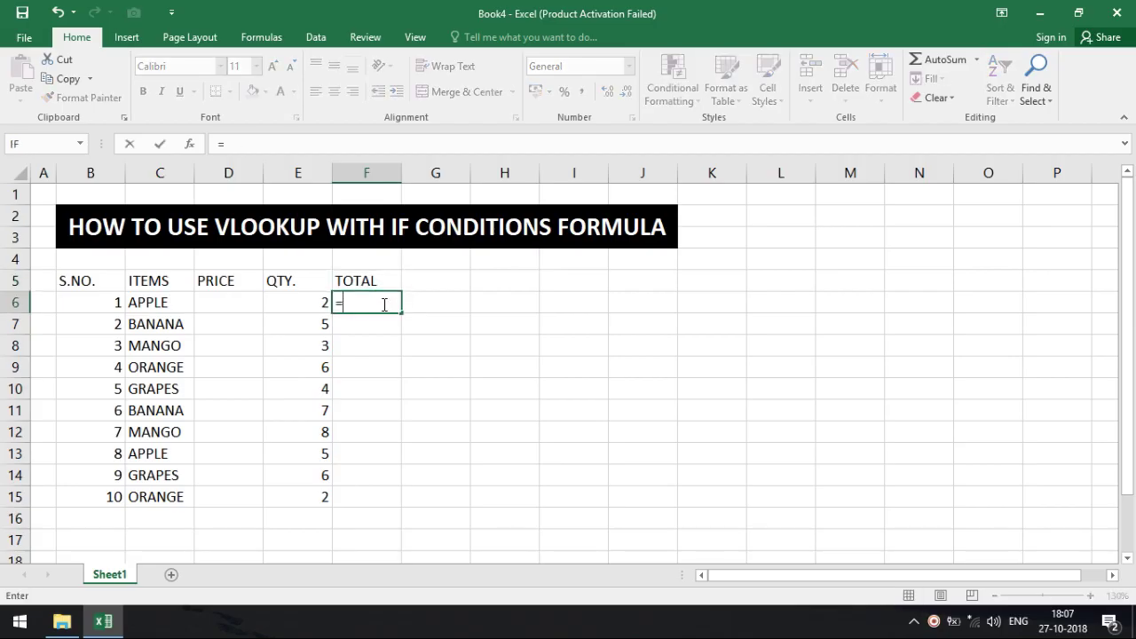
{"action": "left_click", "coordinate": [248, 299]}
{"action": "type", "text": "*"}
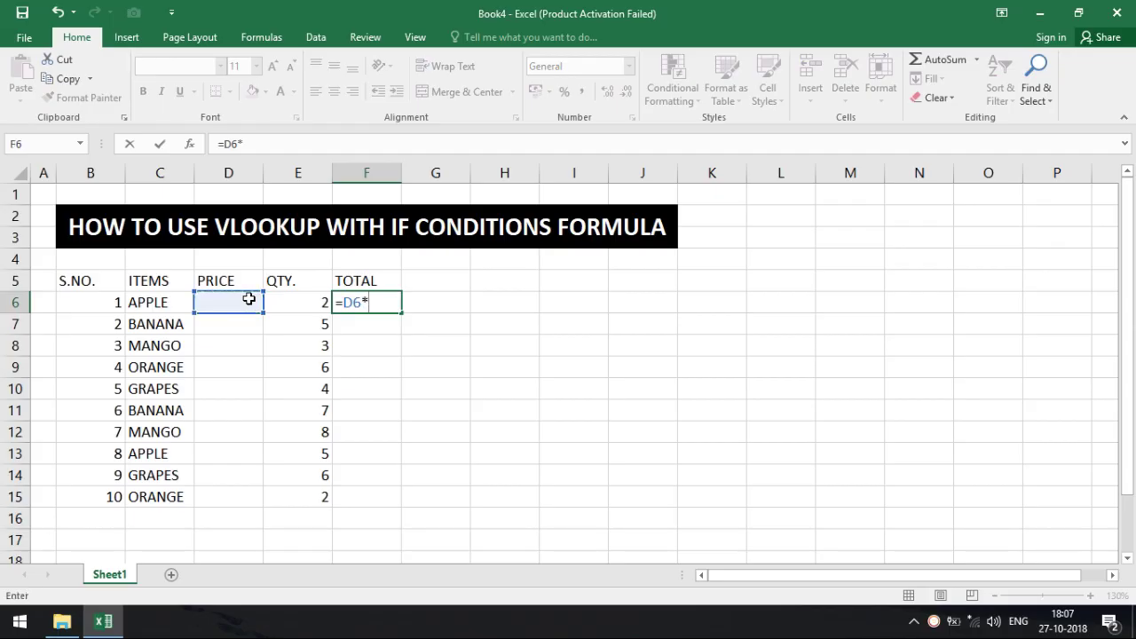
{"action": "left_click", "coordinate": [299, 304]}
{"action": "key", "text": "Return"}
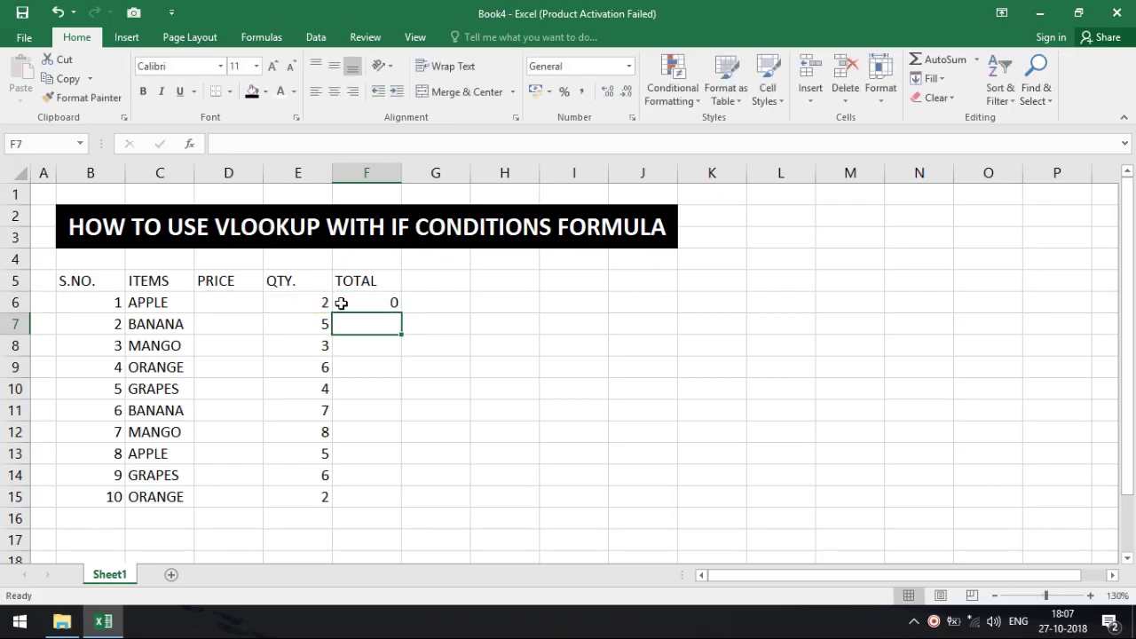
{"action": "left_click", "coordinate": [348, 304]}
{"action": "left_click_drag", "start_coordinate": [400, 309], "coordinate": [402, 507]}
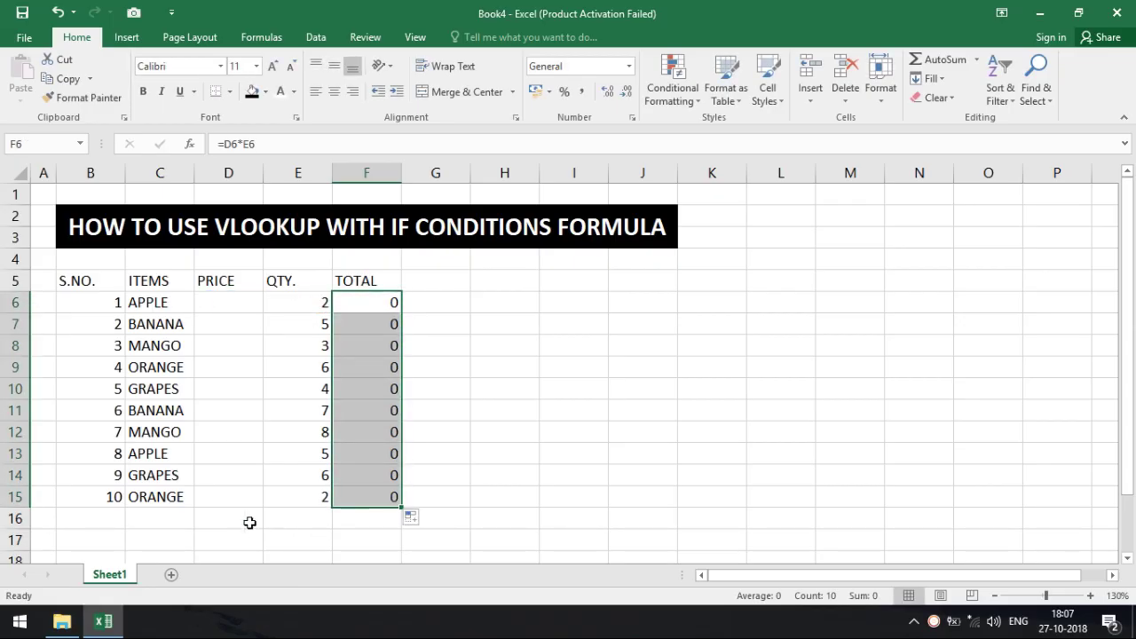
Merge cells B16 to E16 below the table and enter the right-aligned label "GRAND TOTAL :" there
{"action": "left_click", "coordinate": [305, 523]}
{"action": "left_click_drag", "start_coordinate": [305, 523], "coordinate": [119, 517]}
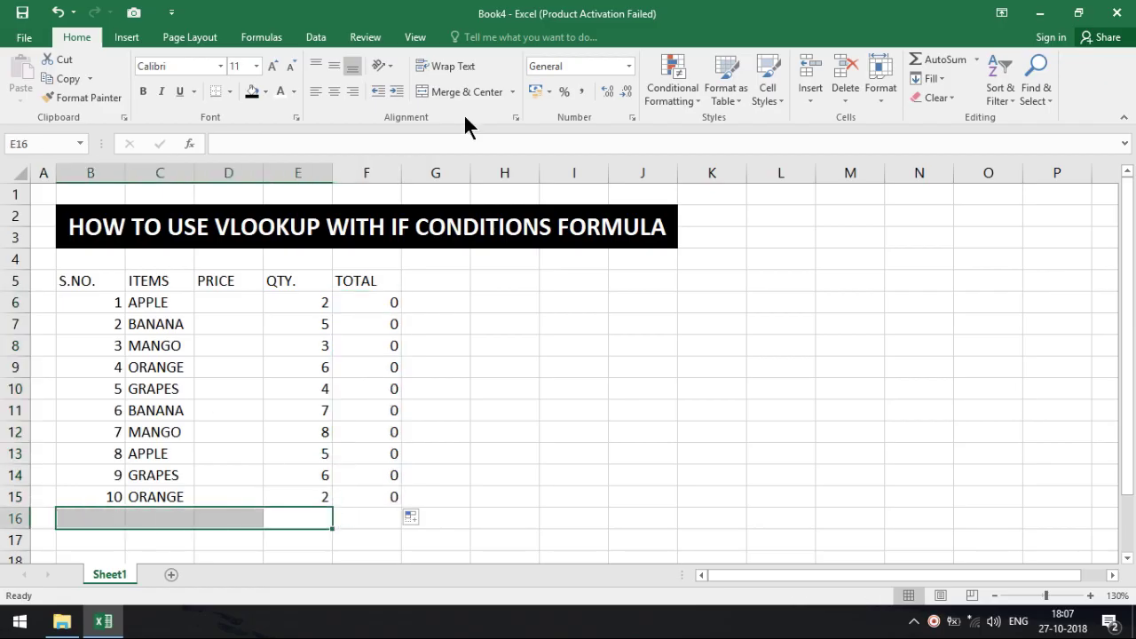
{"action": "left_click", "coordinate": [446, 91]}
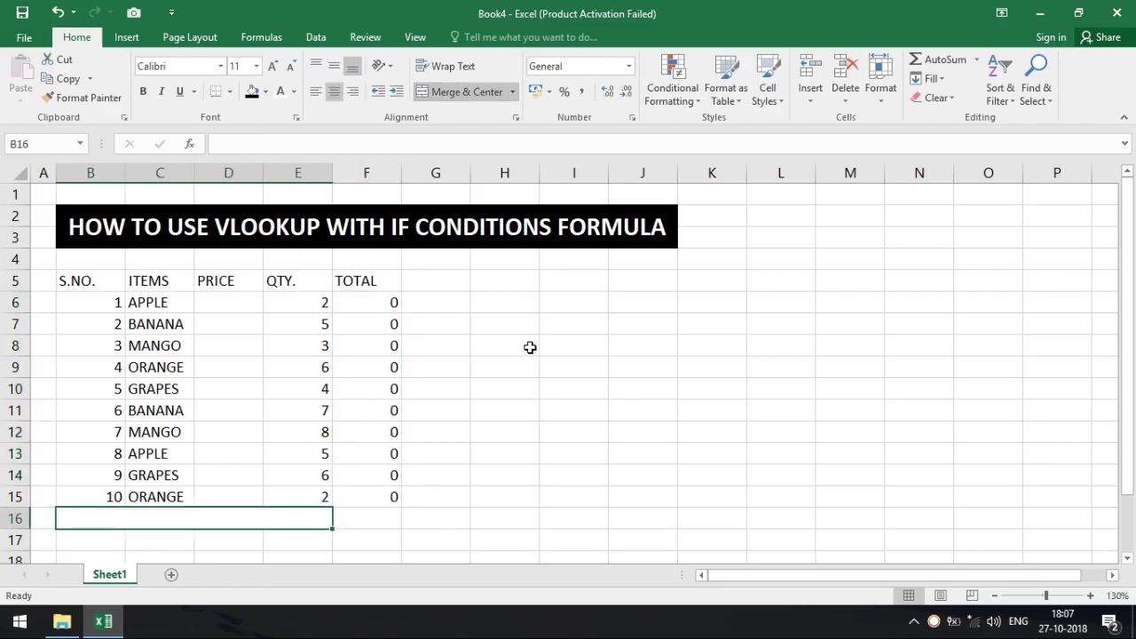
{"action": "type", "text": "GRAN"}
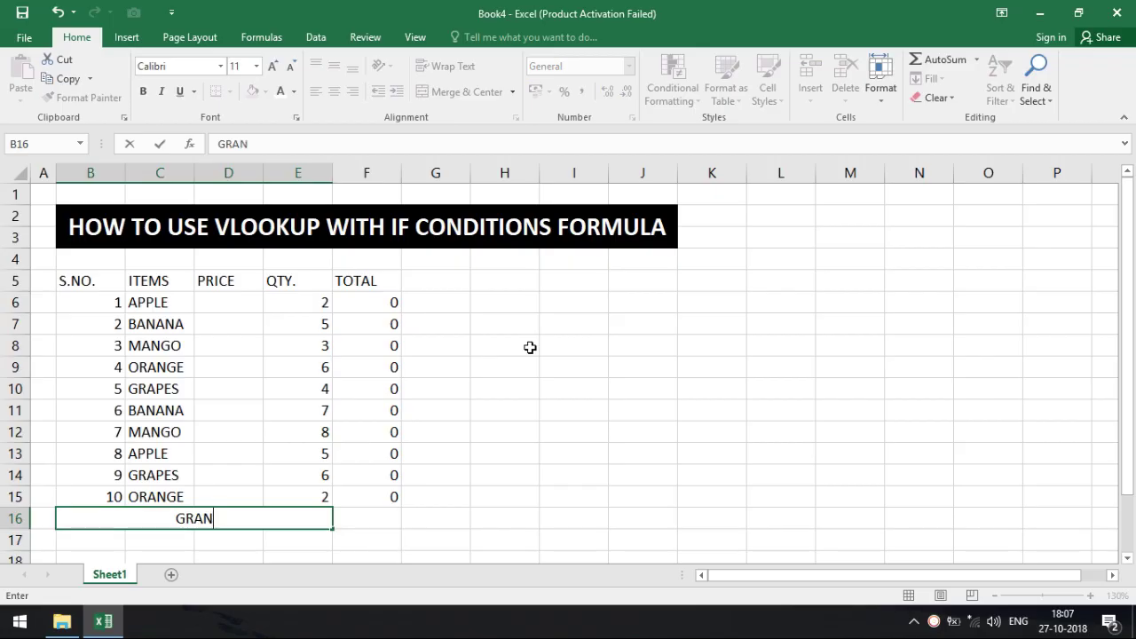
{"action": "type", "text": "D TOTAL :"}
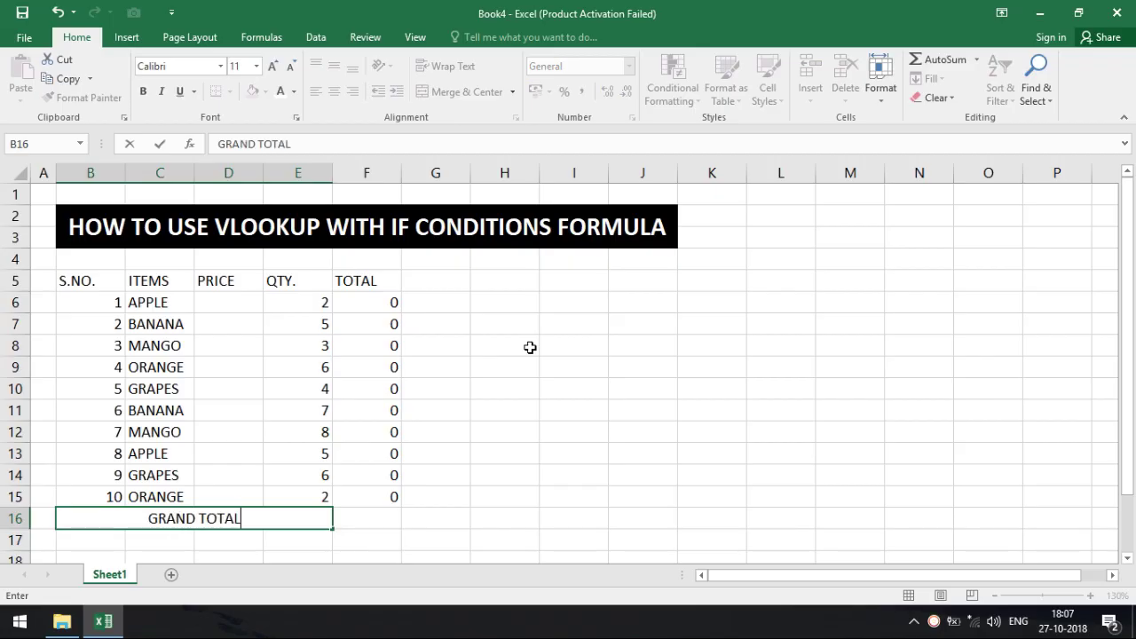
{"action": "left_click", "coordinate": [525, 414]}
{"action": "left_click", "coordinate": [289, 519]}
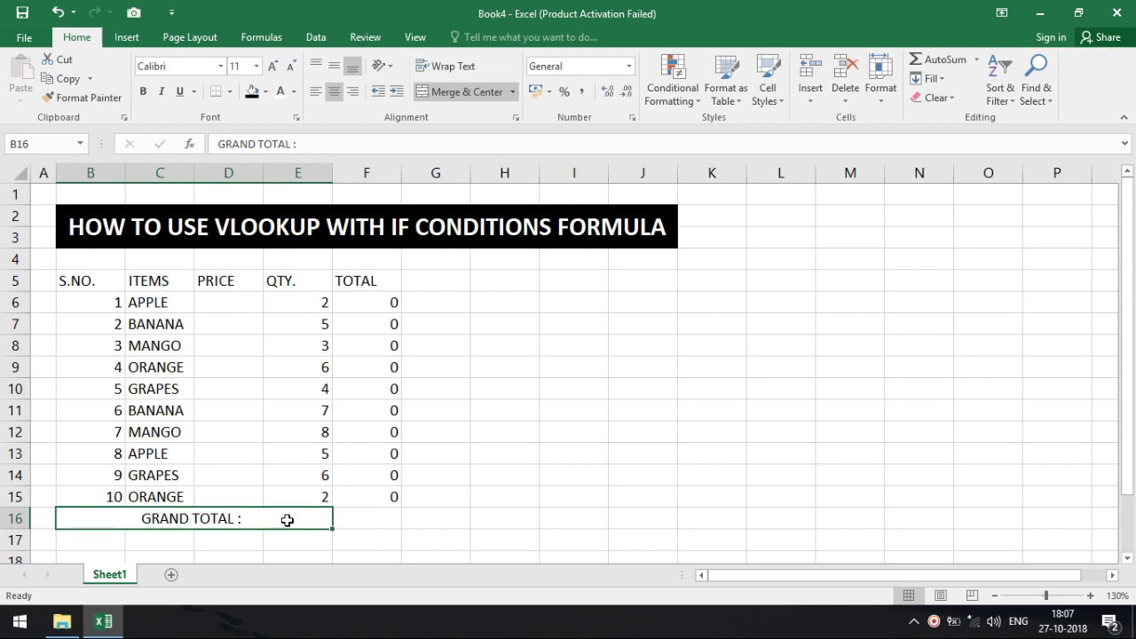
{"action": "left_click", "coordinate": [355, 91]}
Calculate the grand total in cell F16 with =SUM(F6:F15)
{"action": "left_click", "coordinate": [362, 525]}
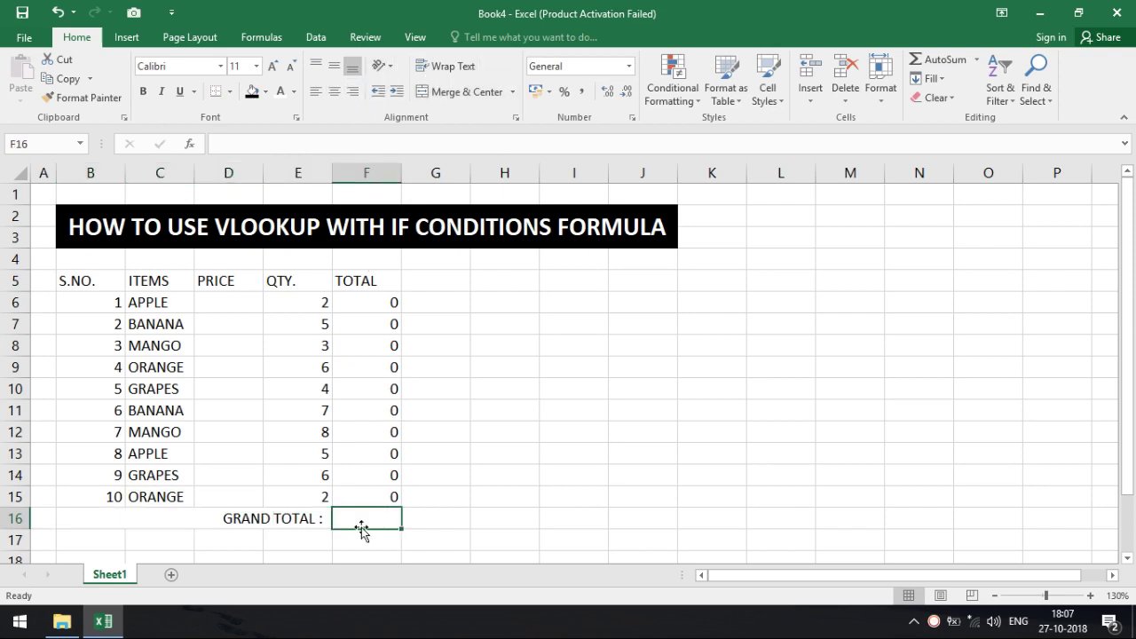
{"action": "type", "text": "=SUM"}
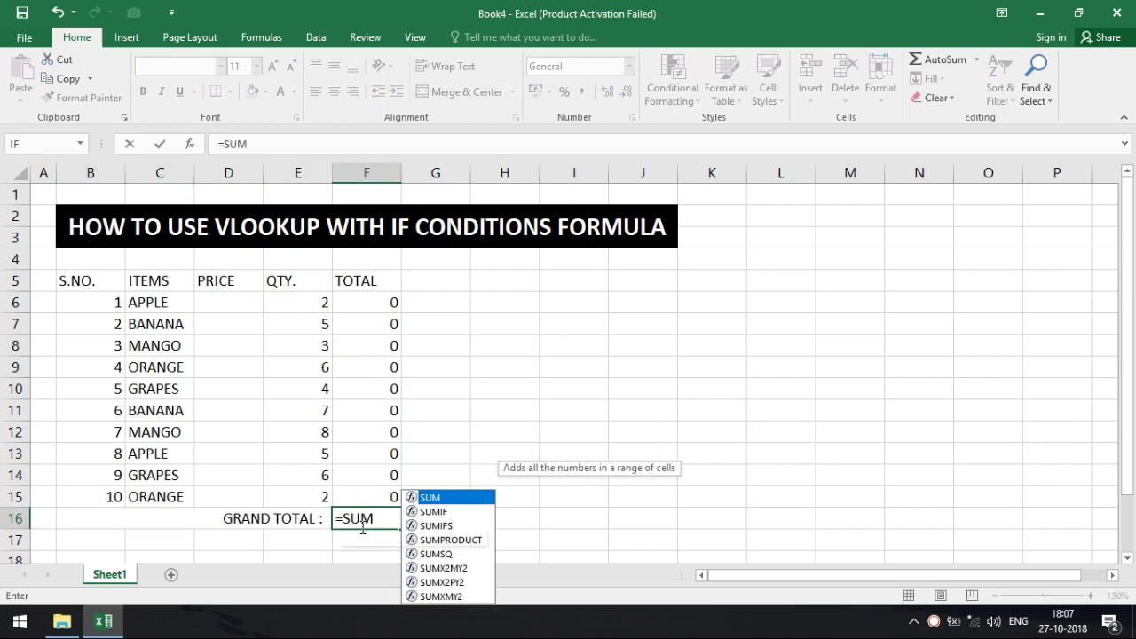
{"action": "type", "text": "("}
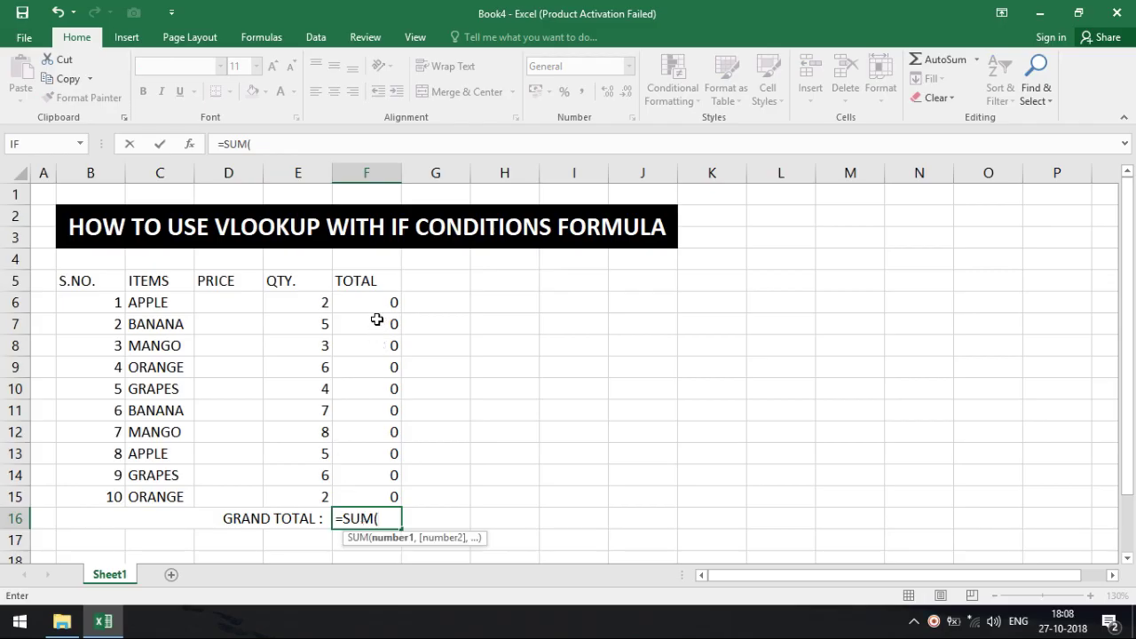
{"action": "left_click_drag", "start_coordinate": [373, 307], "coordinate": [378, 492]}
{"action": "type", "text": ")"}
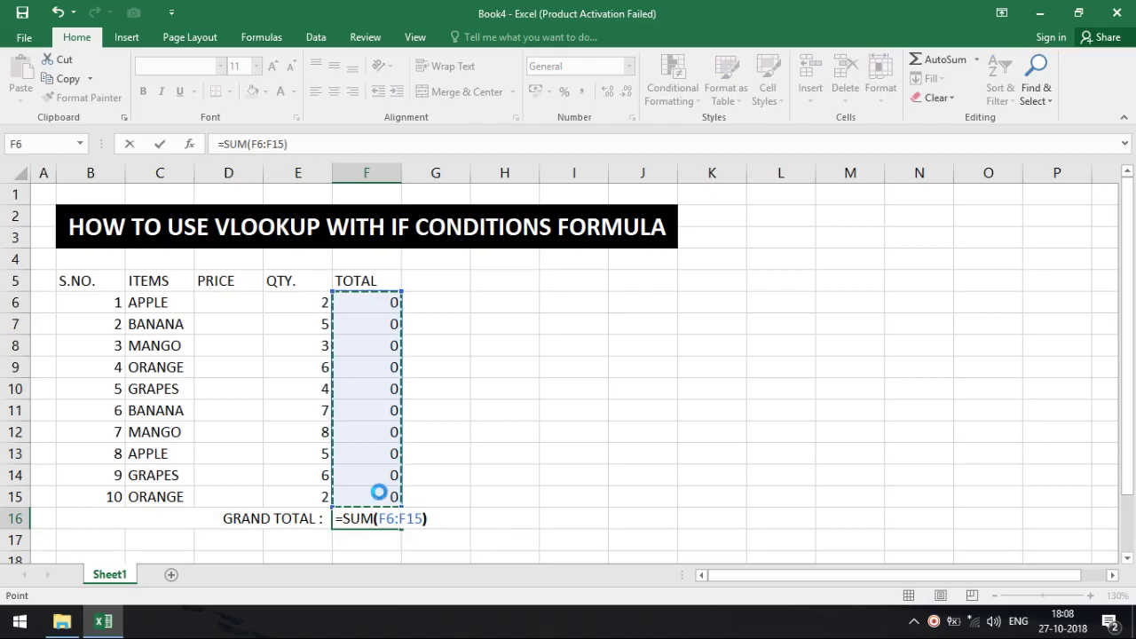
{"action": "key", "text": "Return"}
Format the header row B5:F5 with a dark red fill and bold white text
{"action": "left_click_drag", "start_coordinate": [108, 284], "coordinate": [399, 279]}
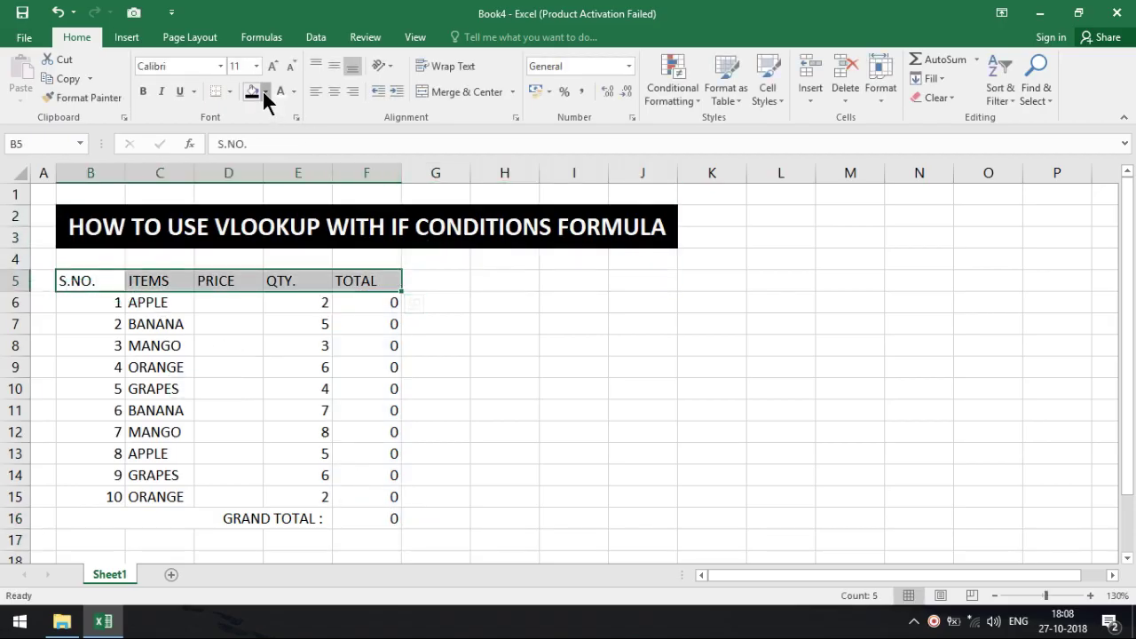
{"action": "left_click", "coordinate": [264, 92]}
{"action": "left_click", "coordinate": [256, 218]}
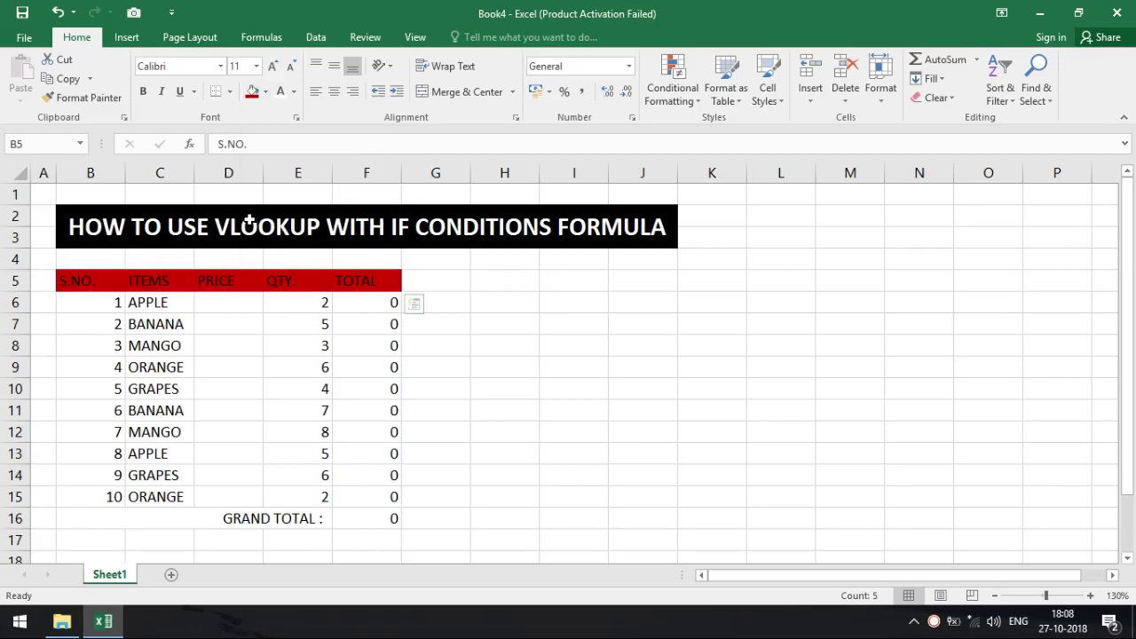
{"action": "left_click", "coordinate": [277, 93]}
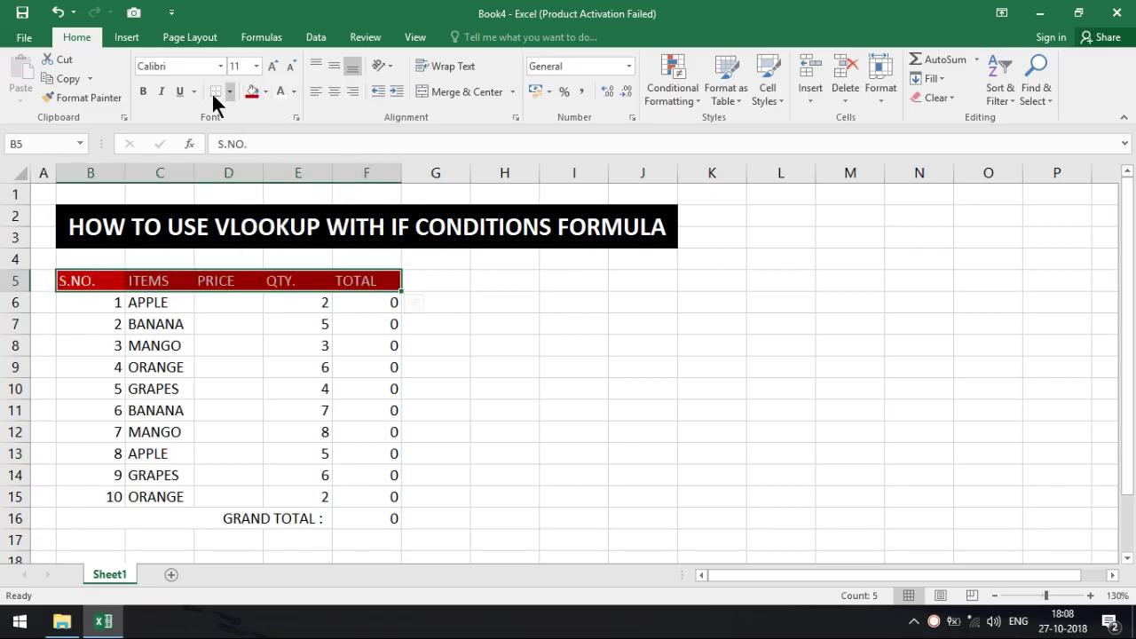
{"action": "left_click", "coordinate": [143, 91]}
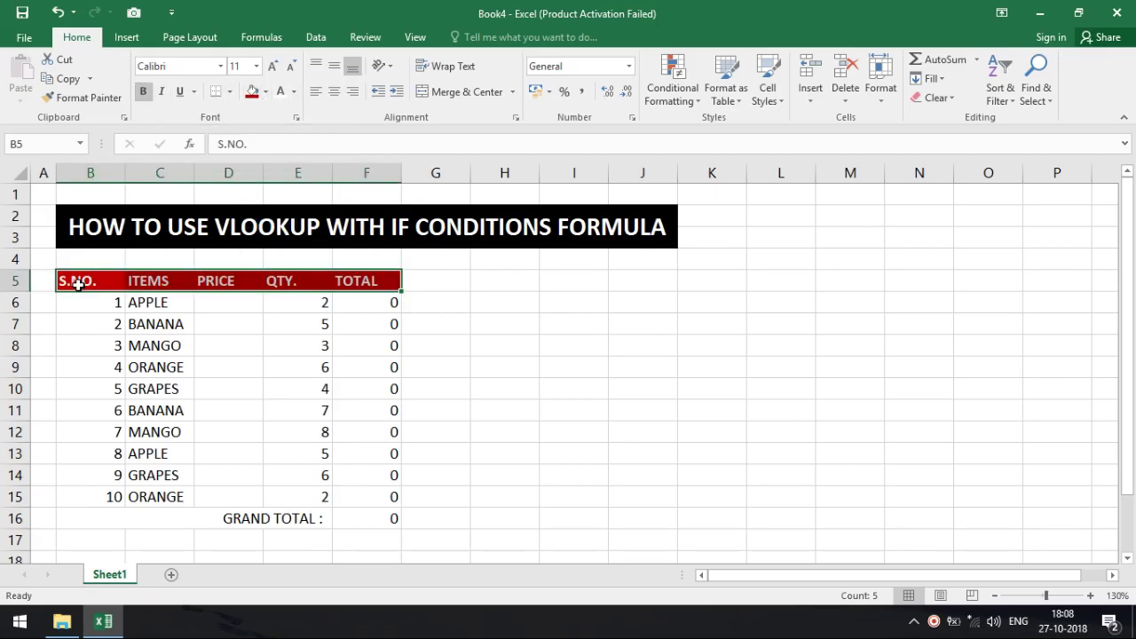
Apply all borders to the table range B5:F16
{"action": "left_click_drag", "start_coordinate": [79, 284], "coordinate": [396, 519]}
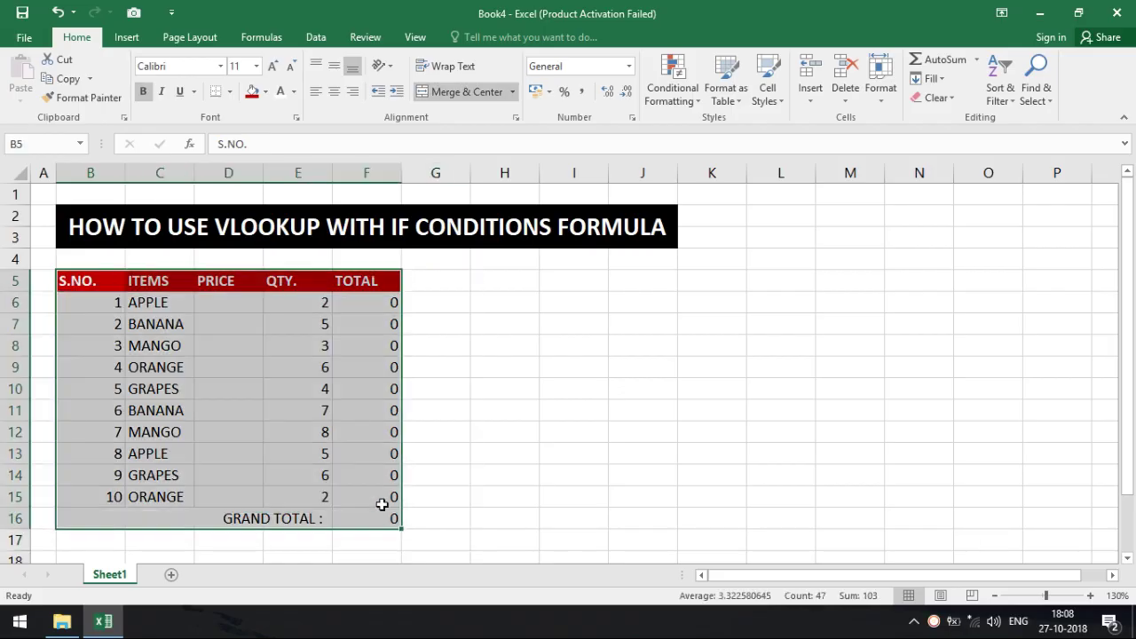
{"action": "left_click", "coordinate": [232, 91]}
{"action": "left_click", "coordinate": [250, 234]}
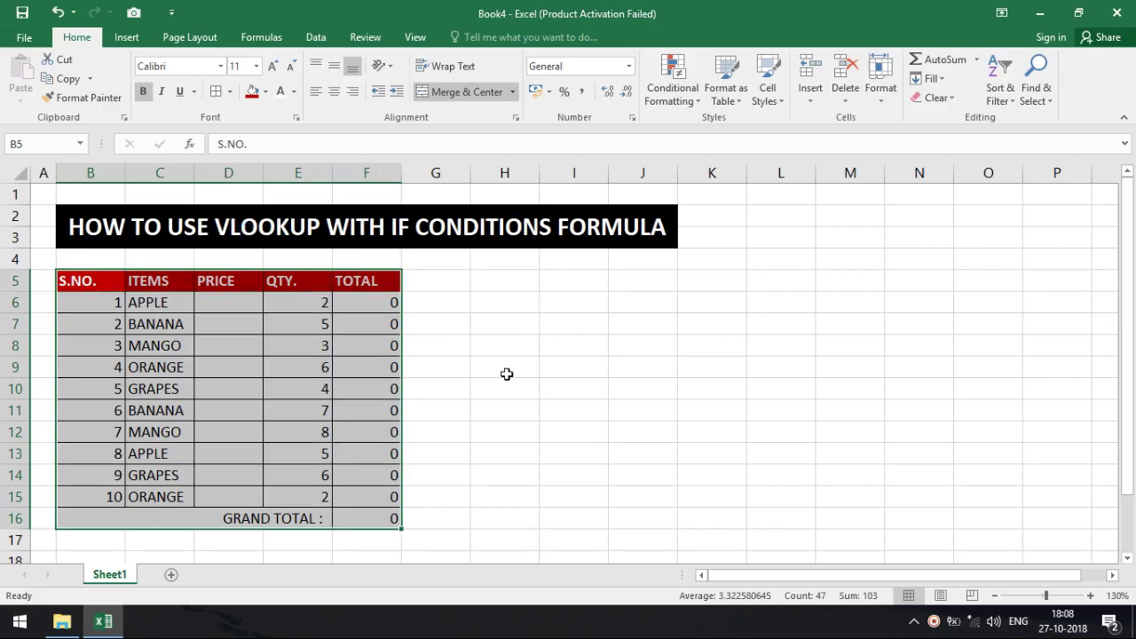
{"action": "left_click", "coordinate": [506, 374]}
Enter the headings CHOOSE in cell H5 and PRICE in cell I5 beside the table
{"action": "left_click", "coordinate": [484, 300]}
{"action": "left_click", "coordinate": [477, 278]}
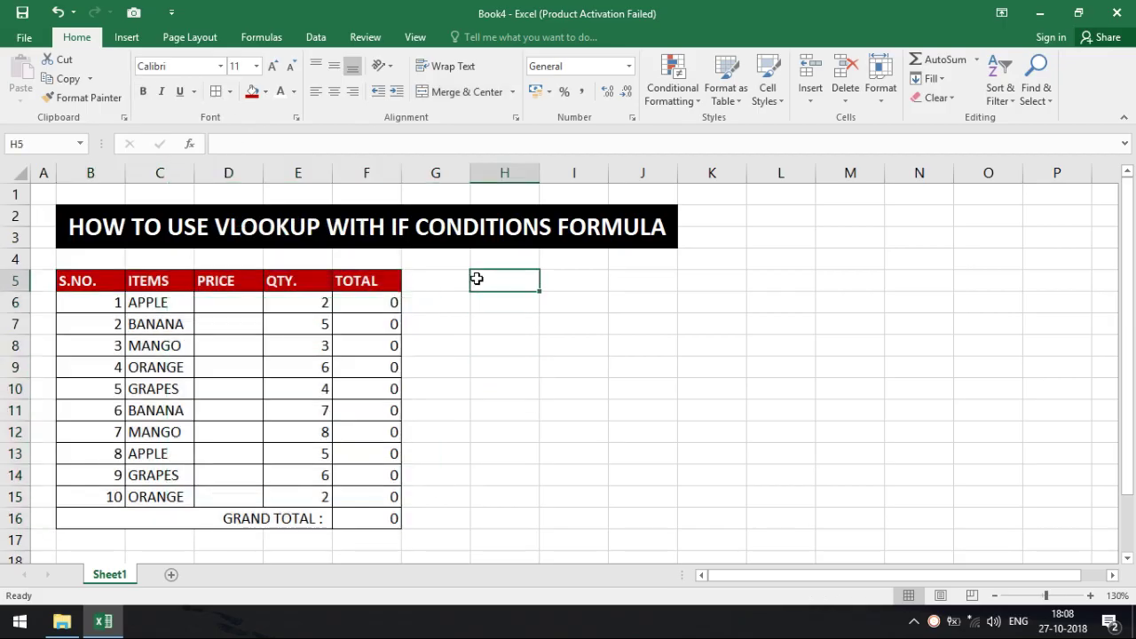
{"action": "left_click", "coordinate": [454, 278]}
{"action": "left_click", "coordinate": [477, 284]}
{"action": "type", "text": "CHOOS"}
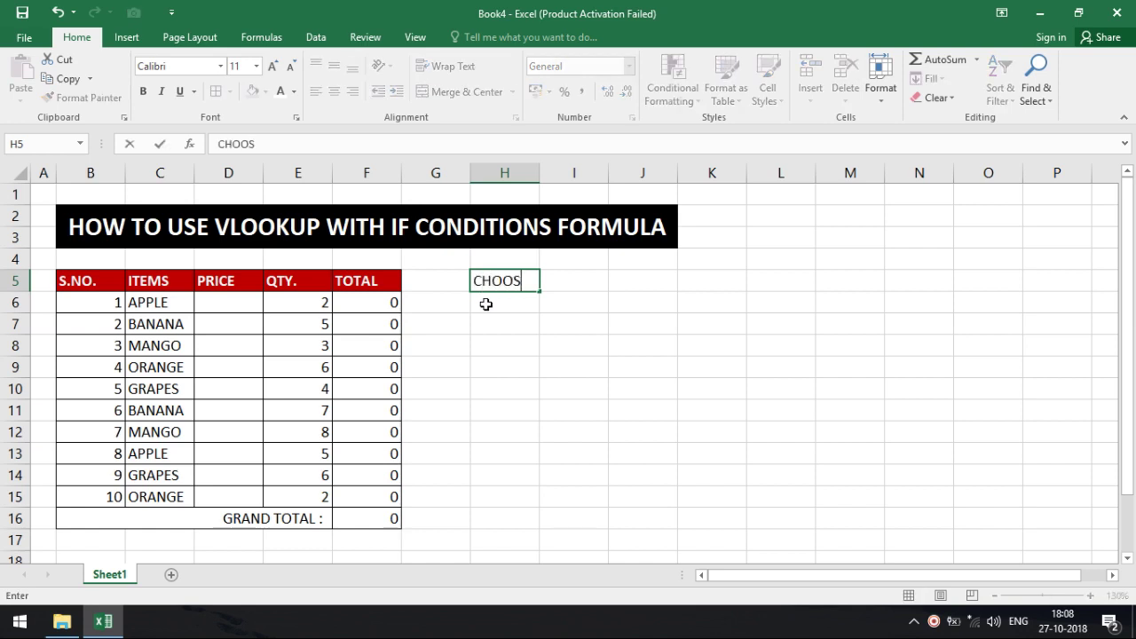
{"action": "type", "text": "E"}
{"action": "key", "text": "Tab"}
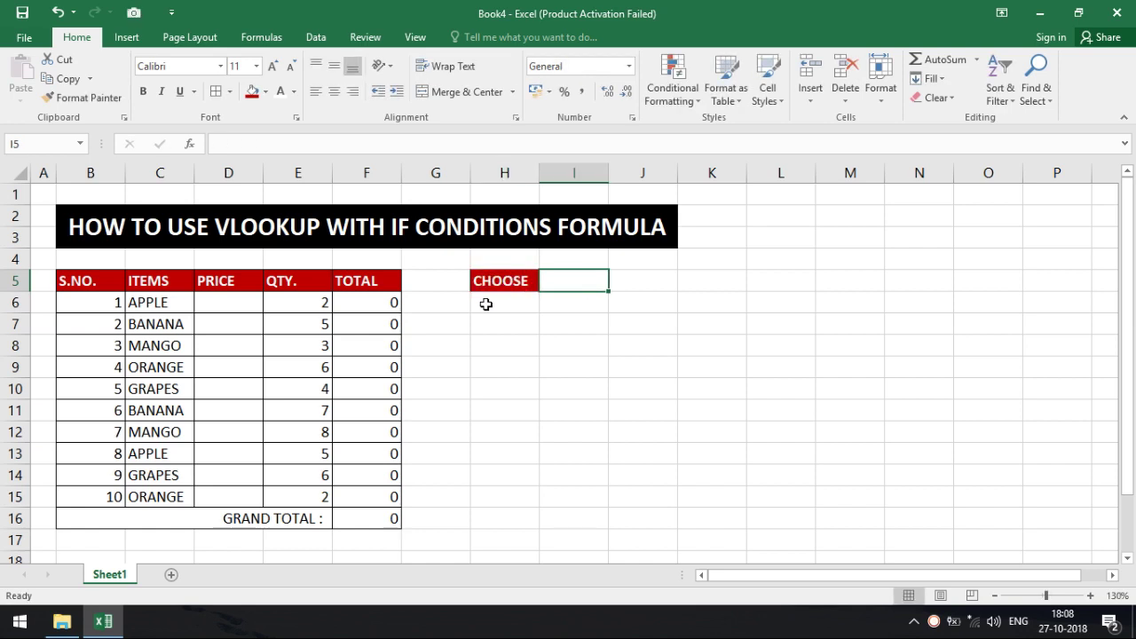
{"action": "type", "text": "PRICE"}
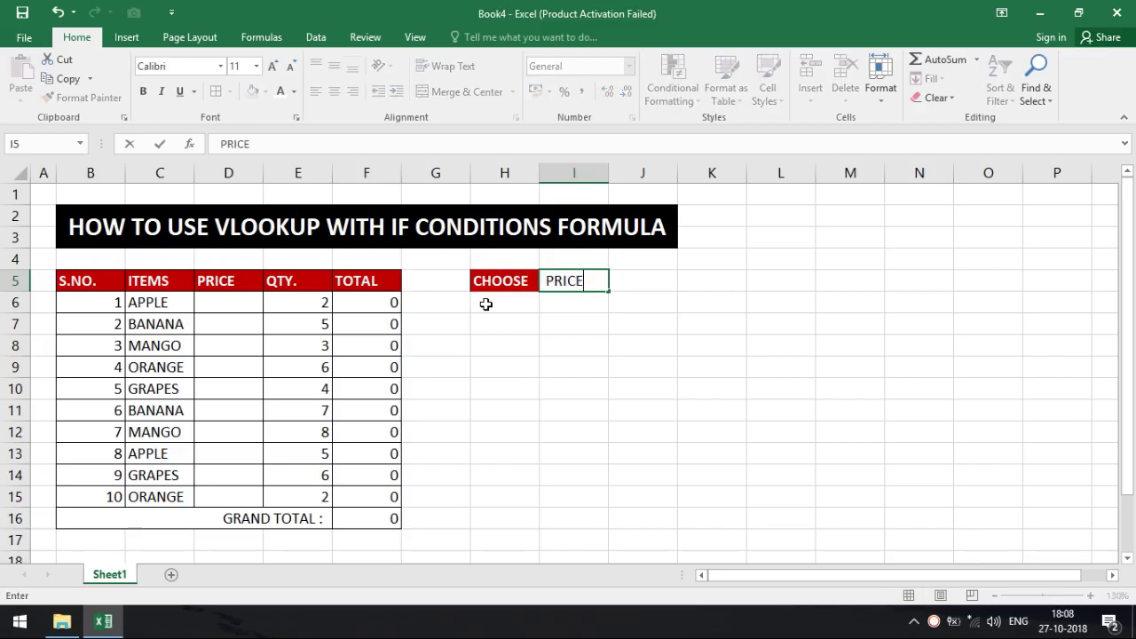
{"action": "left_click", "coordinate": [590, 316]}
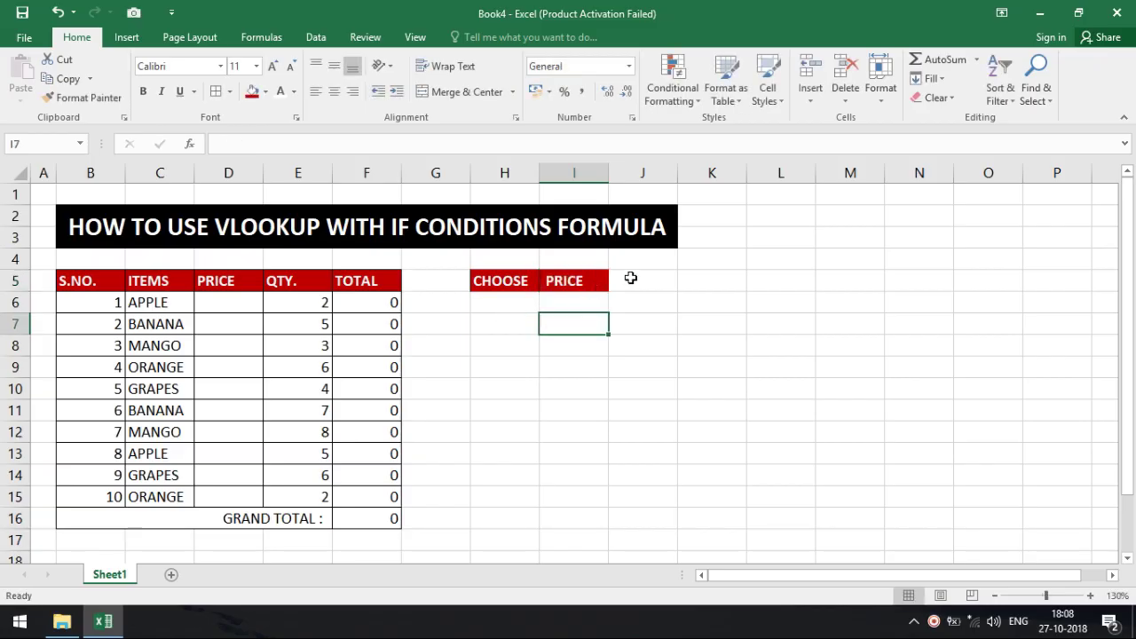
Move the word PRICE from cell I5 into H5 so that H5 reads CHOOSE PRICE
{"action": "left_click", "coordinate": [630, 279]}
{"action": "left_click", "coordinate": [484, 281]}
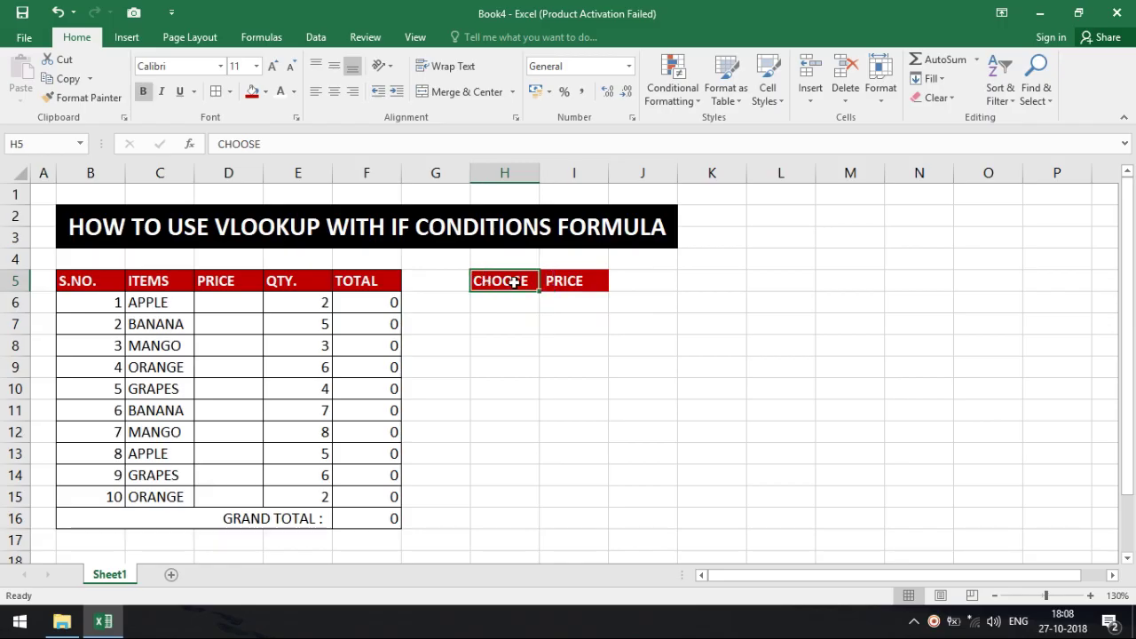
{"action": "left_click", "coordinate": [544, 280]}
{"action": "double_click", "coordinate": [544, 280]}
{"action": "left_click_drag", "start_coordinate": [544, 280], "coordinate": [625, 279]}
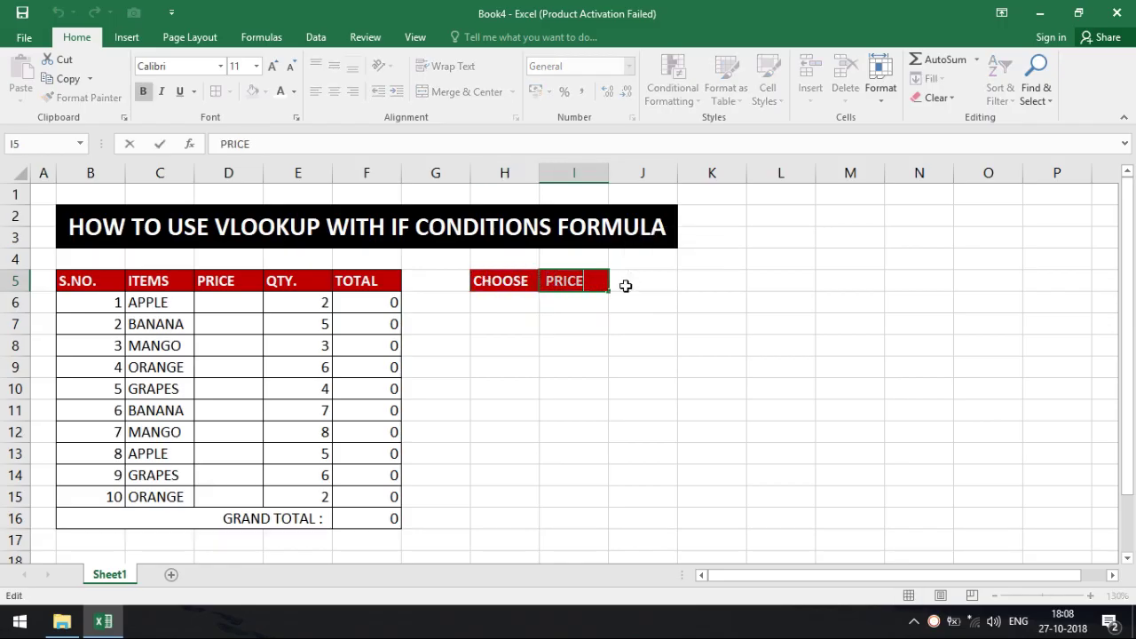
{"action": "key", "text": "ctrl+x"}
{"action": "double_click", "coordinate": [524, 280]}
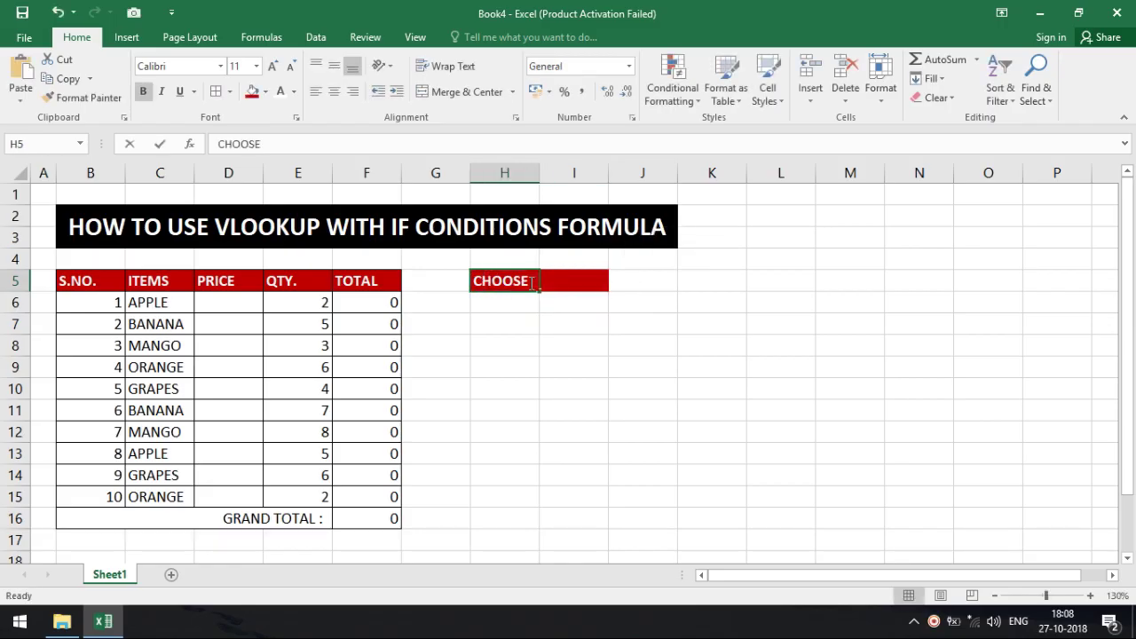
{"action": "key", "text": "ctrl+v"}
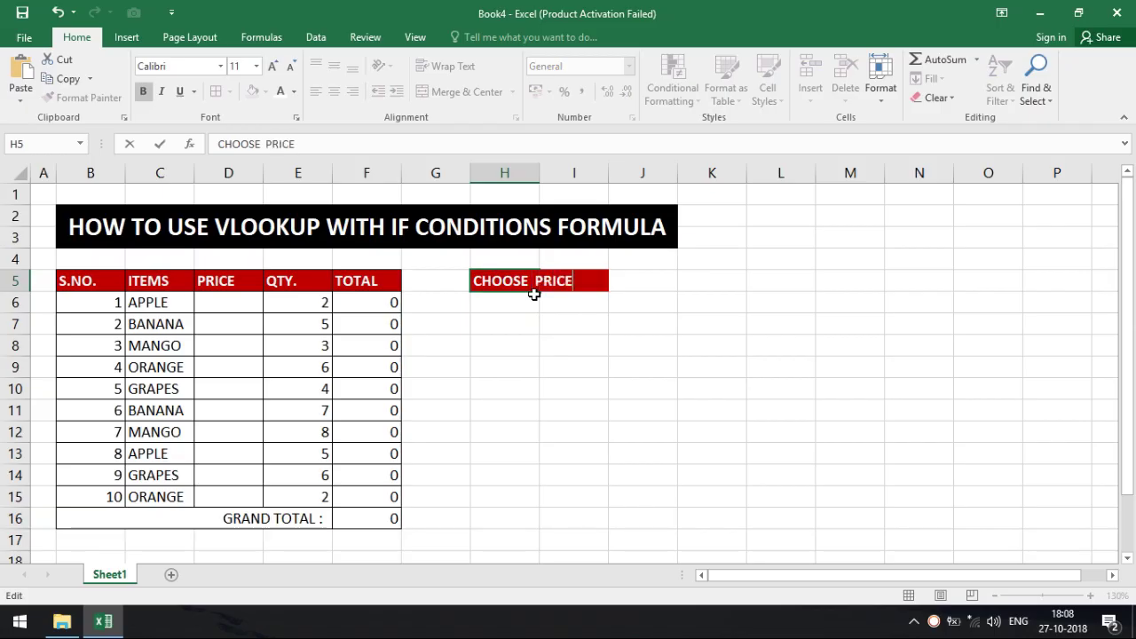
{"action": "left_click", "coordinate": [619, 359]}
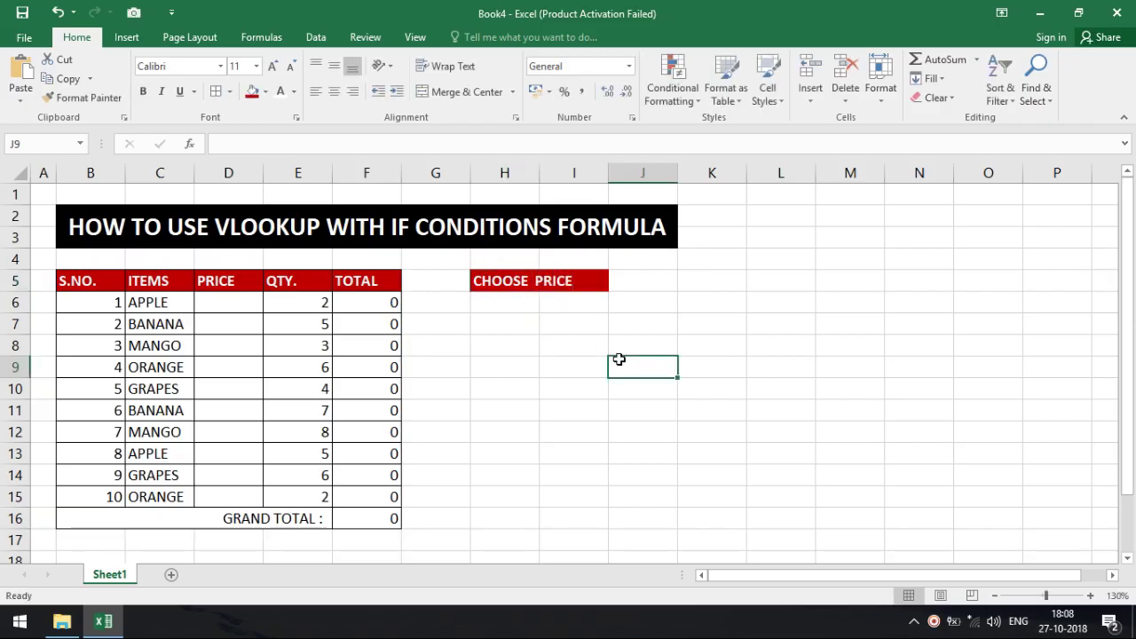
Enter the price list headings ITEMS, OPRICE and NPRICE in cells L5, M5 and N5
{"action": "left_click", "coordinate": [624, 279]}
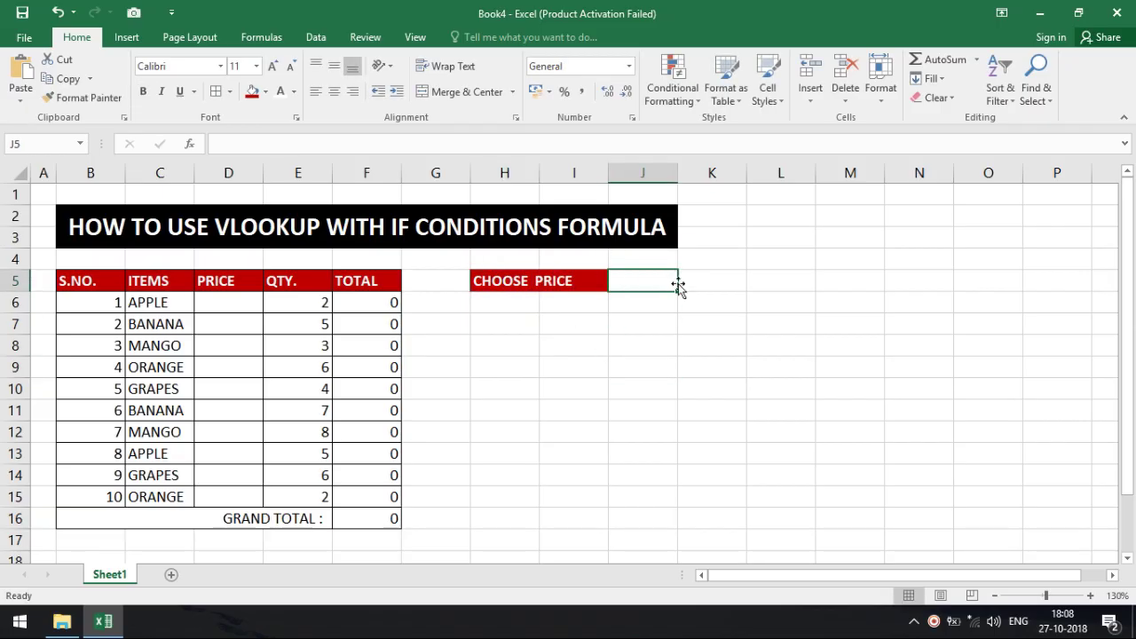
{"action": "left_click", "coordinate": [744, 283]}
{"action": "left_click", "coordinate": [754, 282]}
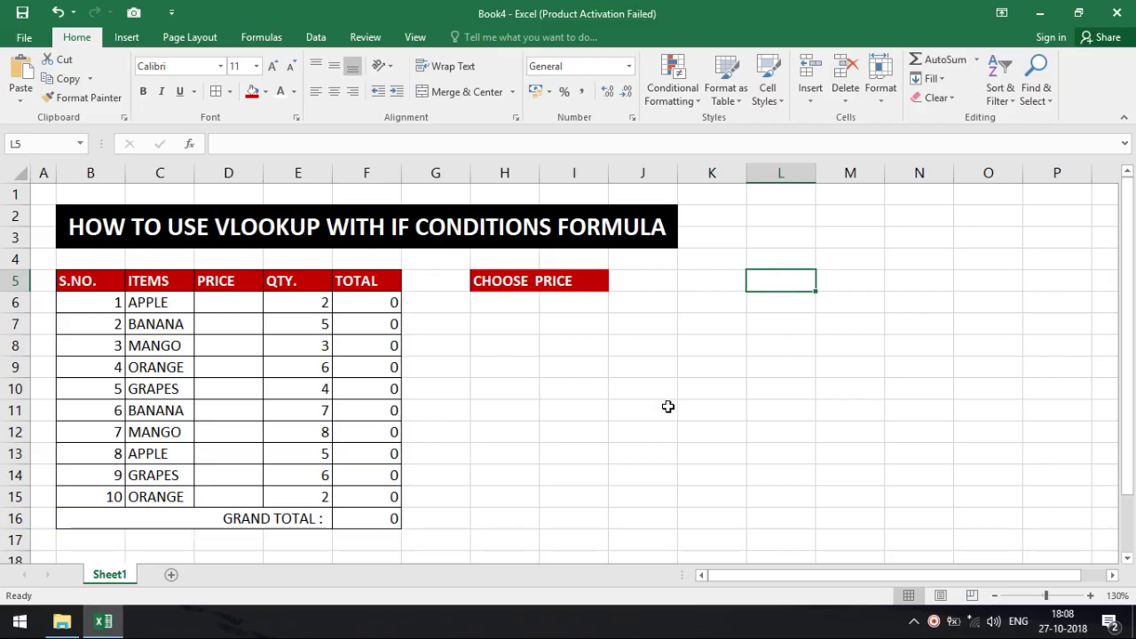
{"action": "type", "text": "ITYE"}
{"action": "key", "text": "BackSpace"}
{"action": "key", "text": "BackSpace"}
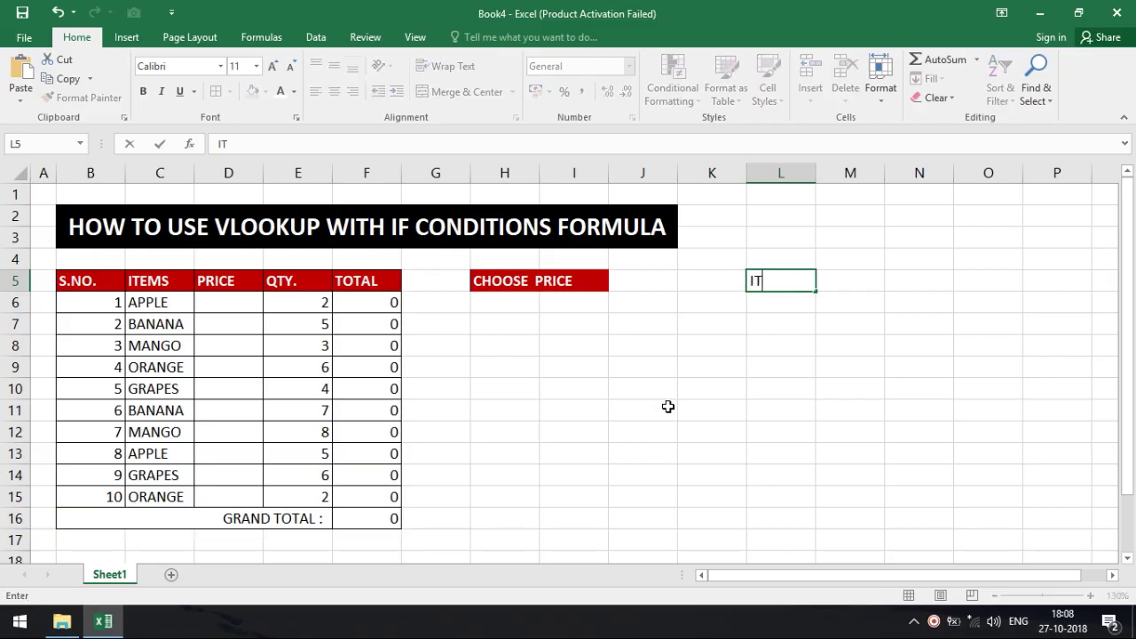
{"action": "type", "text": "EMS"}
{"action": "key", "text": "Tab"}
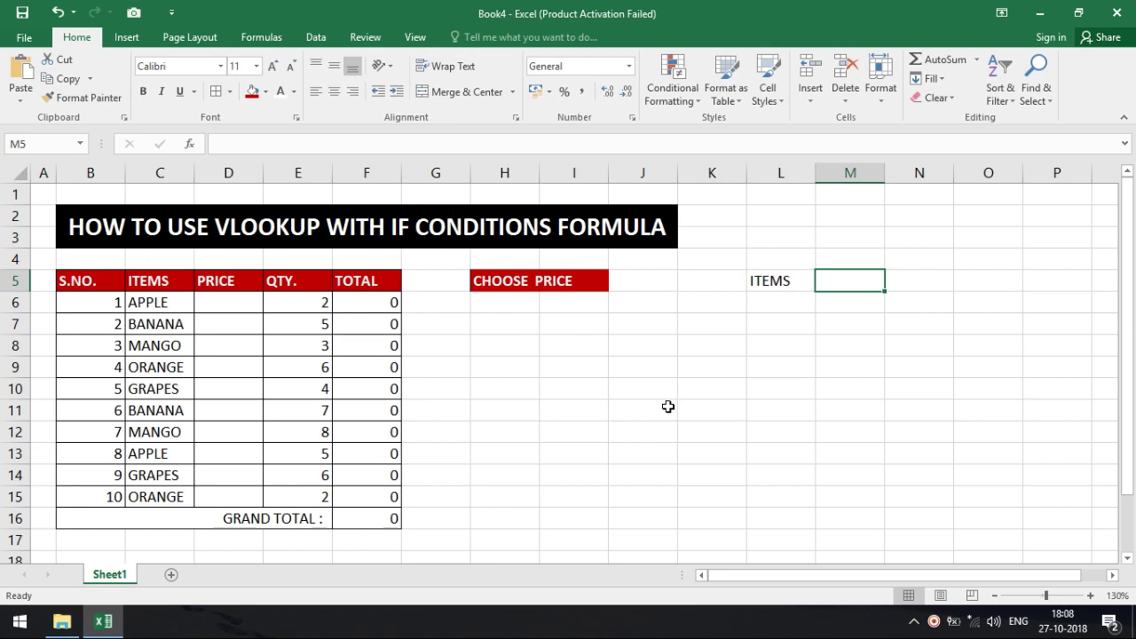
{"action": "type", "text": "OPRICE"}
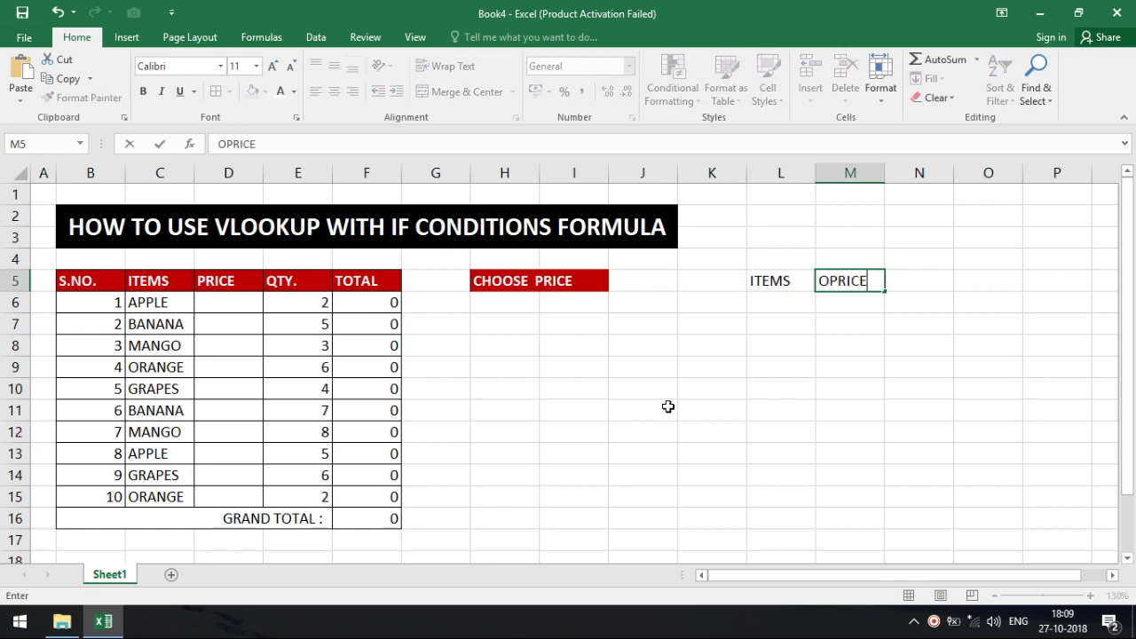
{"action": "key", "text": "Tab"}
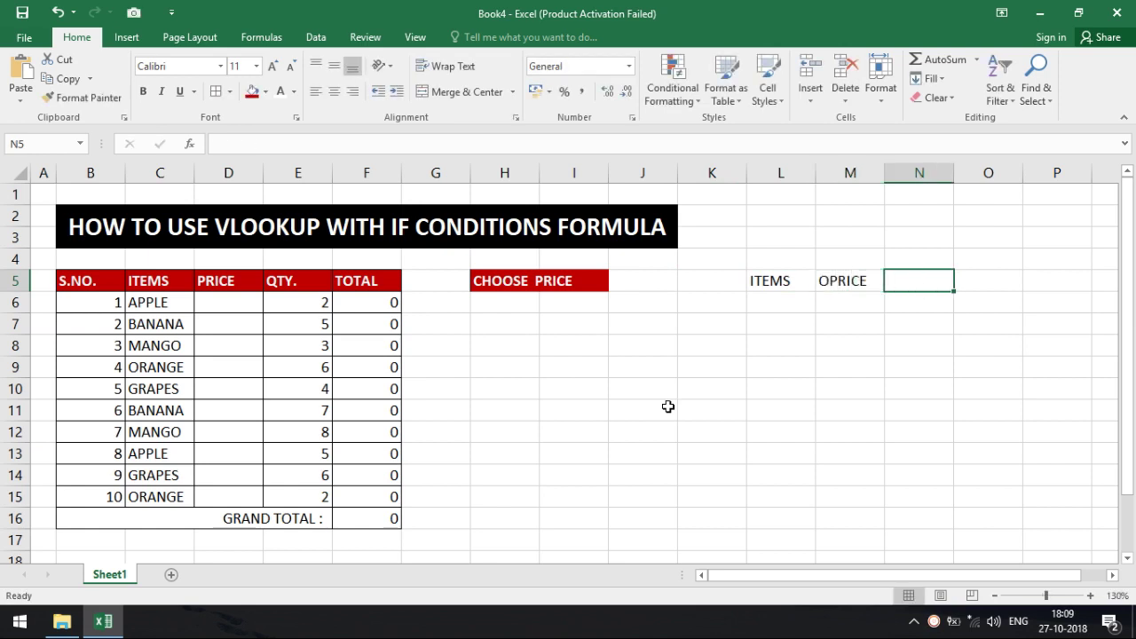
{"action": "type", "text": "NPRICE"}
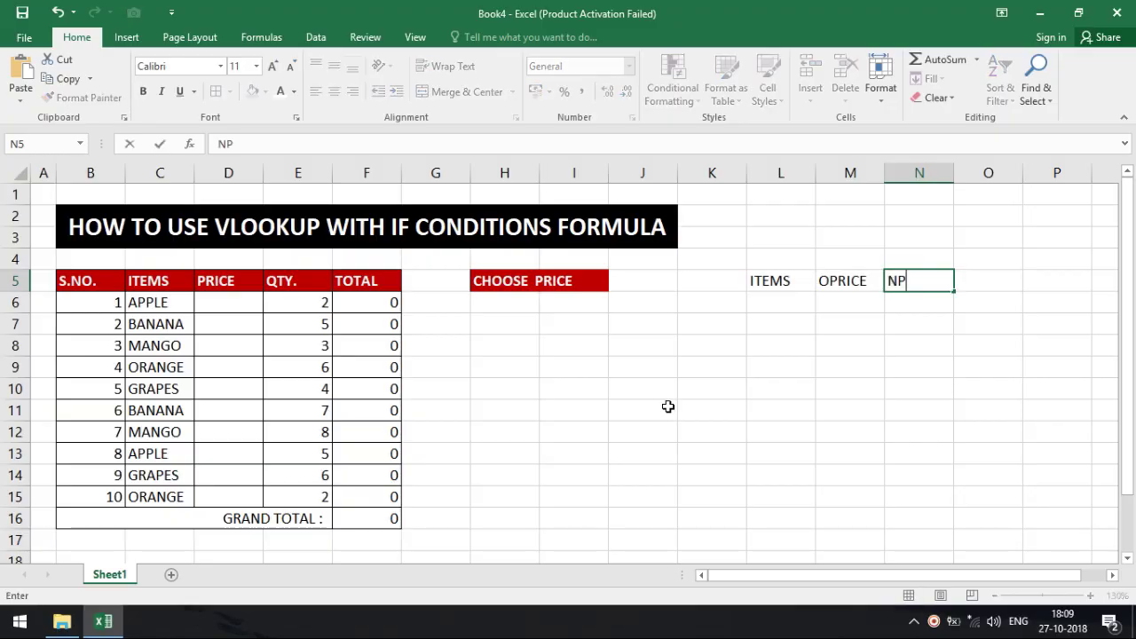
{"action": "key", "text": "Return"}
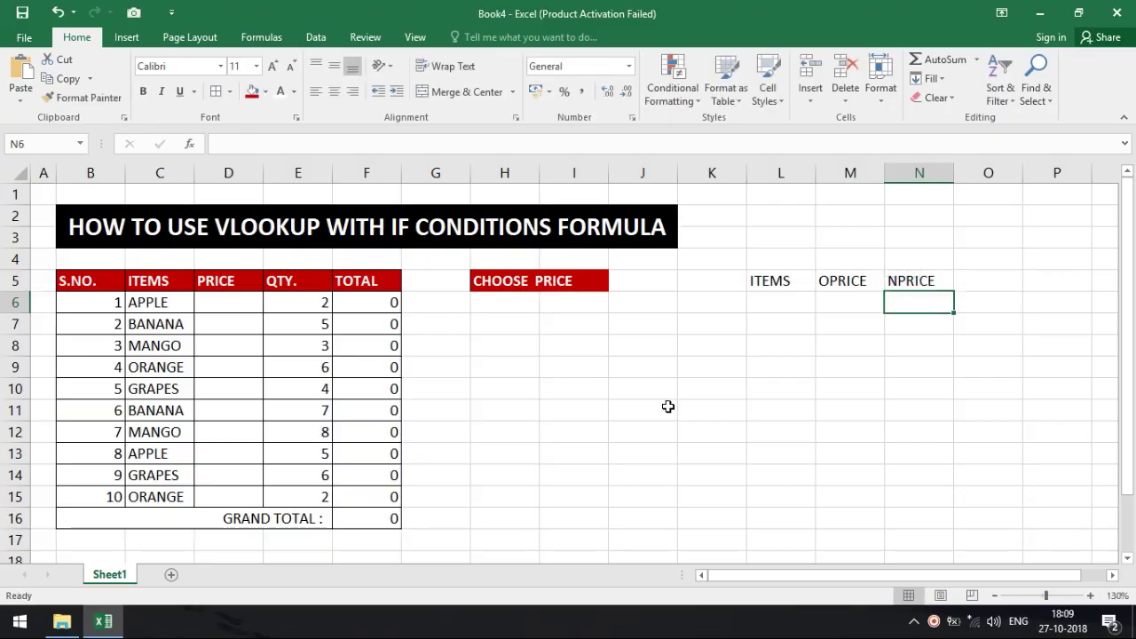
List MANGO, GRAPES and APPLE in cells L6 to L8 under the price list's ITEMS heading
{"action": "left_click", "coordinate": [793, 308]}
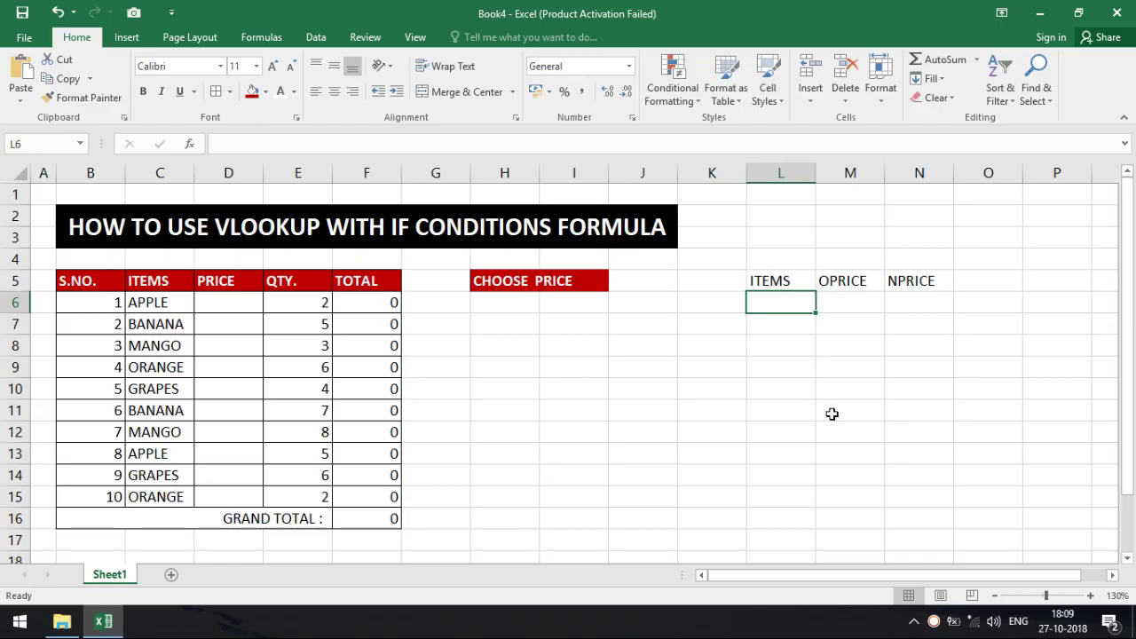
{"action": "type", "text": "MANGO"}
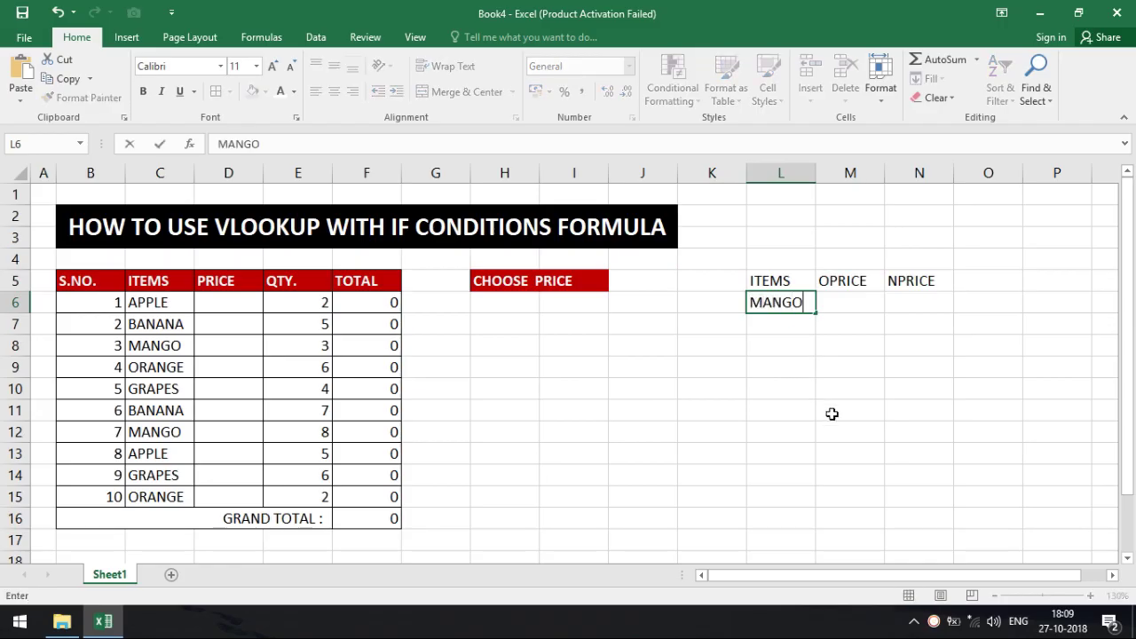
{"action": "key", "text": "Return"}
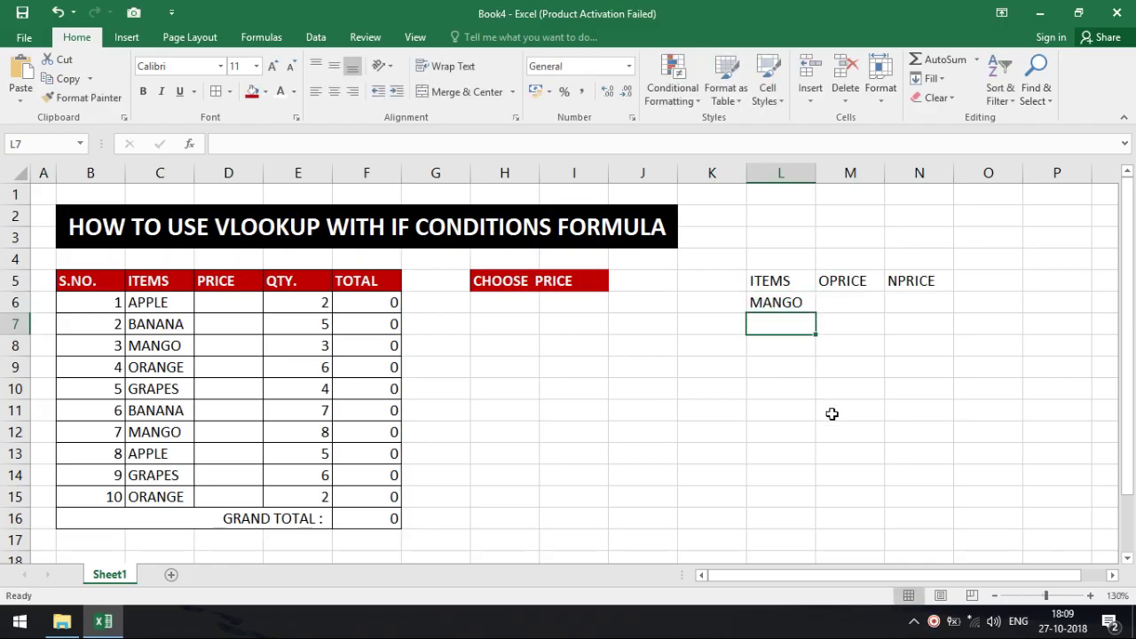
{"action": "type", "text": "GRAPES"}
{"action": "key", "text": "Return"}
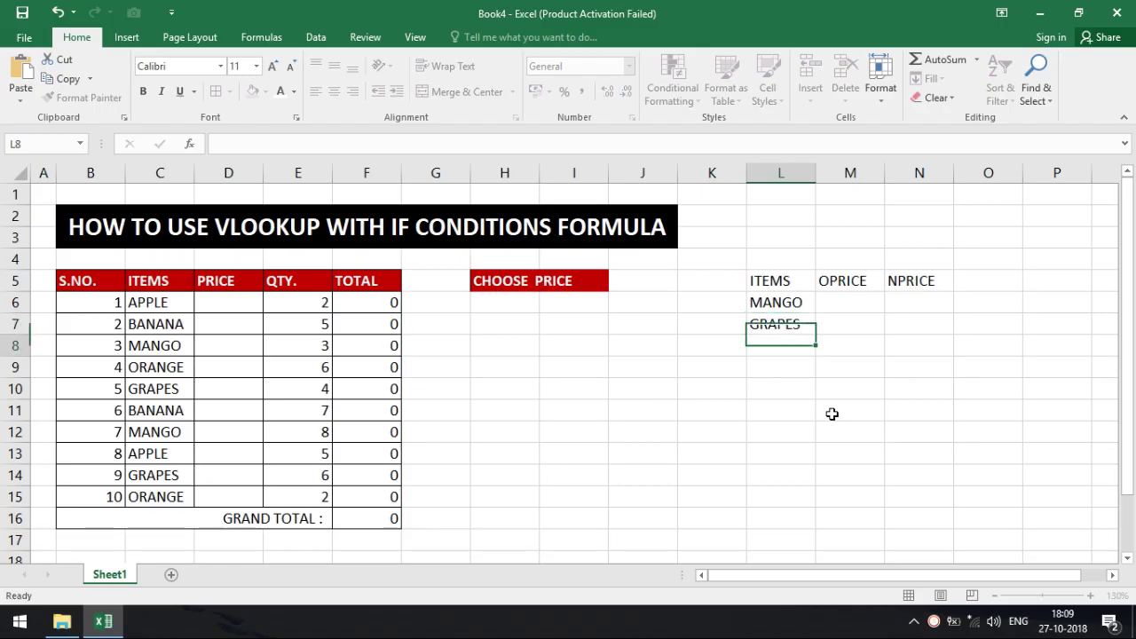
{"action": "type", "text": "APLLE"}
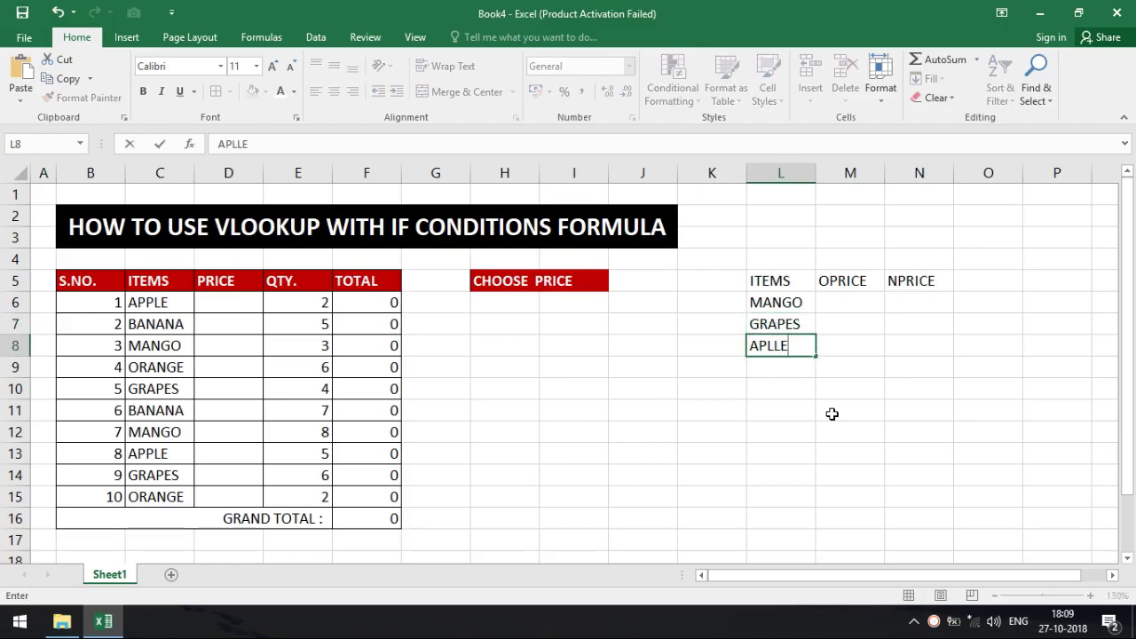
{"action": "key", "text": "Return"}
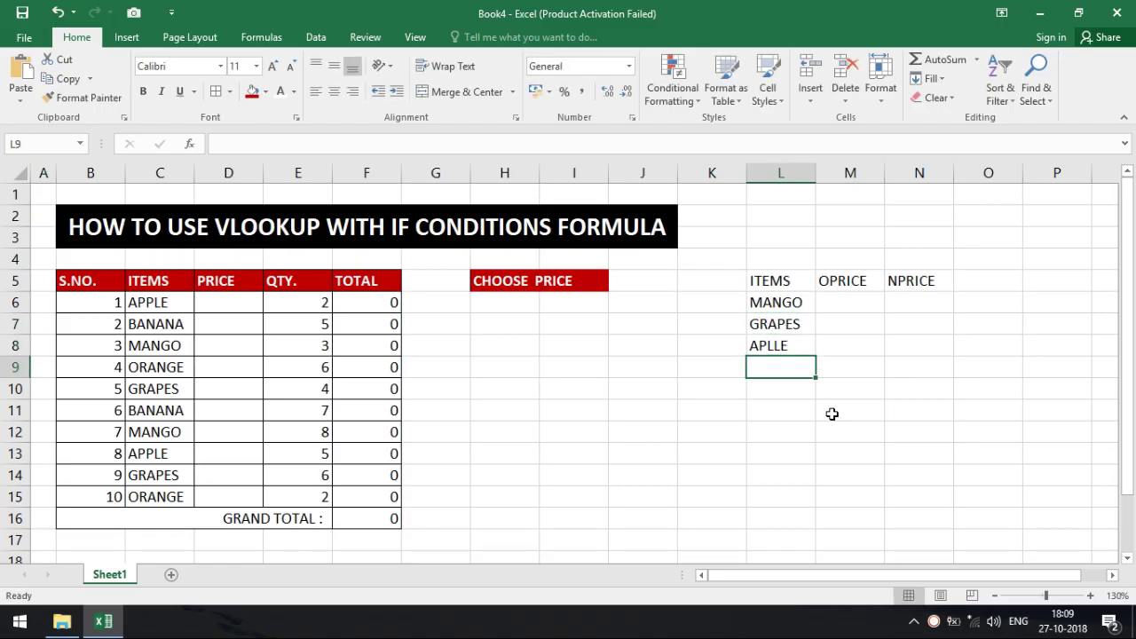
{"action": "key", "text": "Up"}
{"action": "type", "text": "AP"}
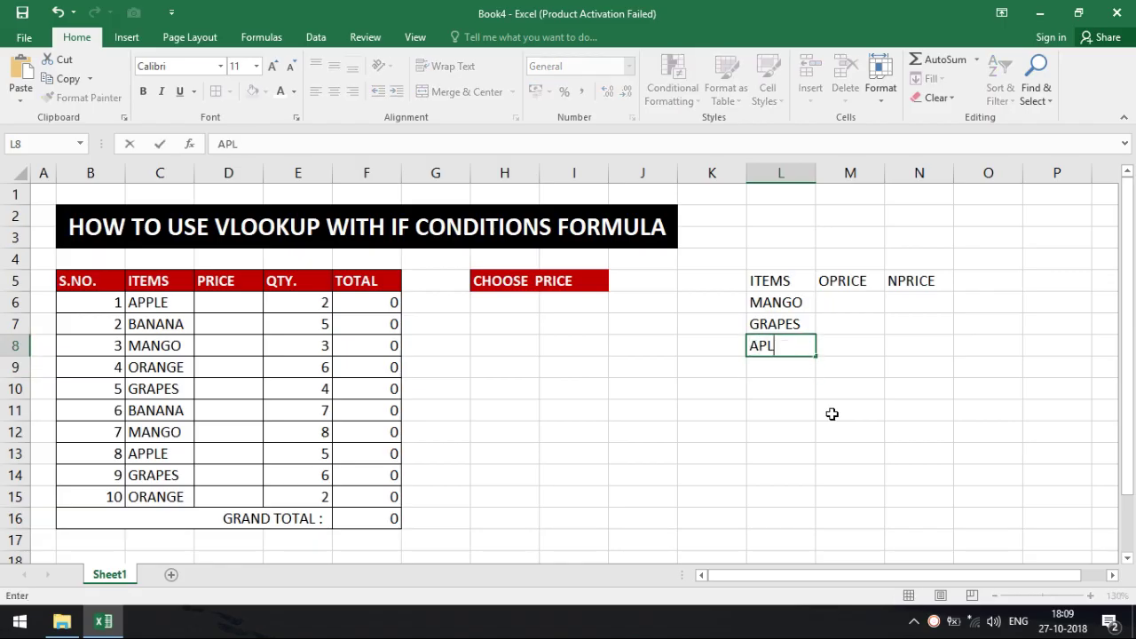
{"action": "type", "text": "PLE"}
{"action": "key", "text": "Return"}
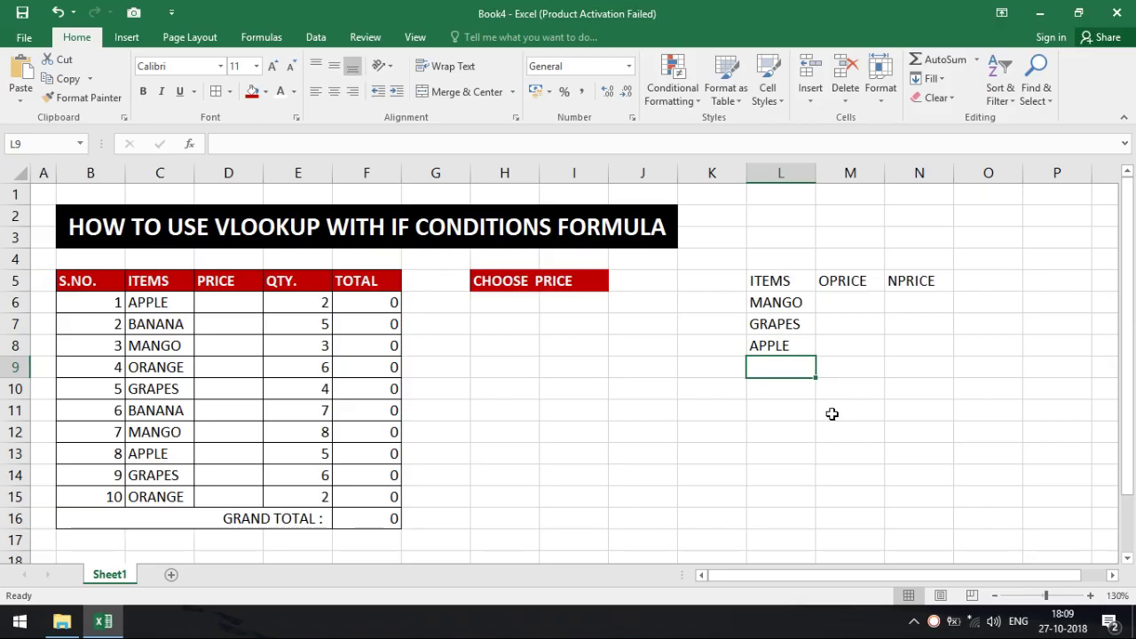
Add BANANA and ORANGE to the price list in cells L9 and L10
{"action": "type", "text": "BA"}
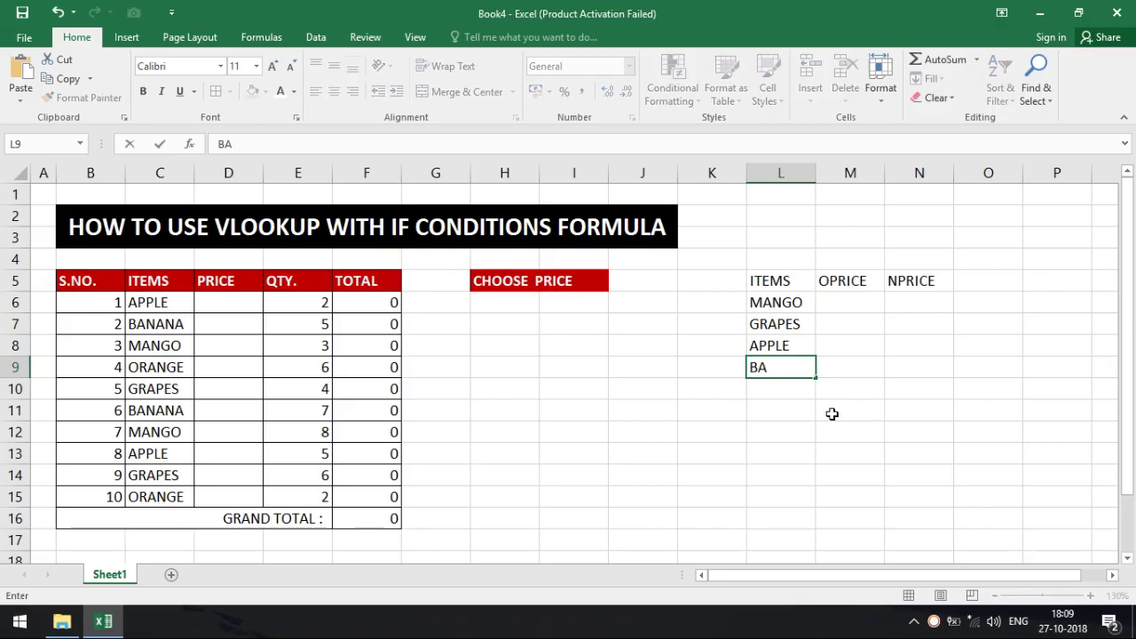
{"action": "type", "text": "BNANA"}
{"action": "key", "text": "Return"}
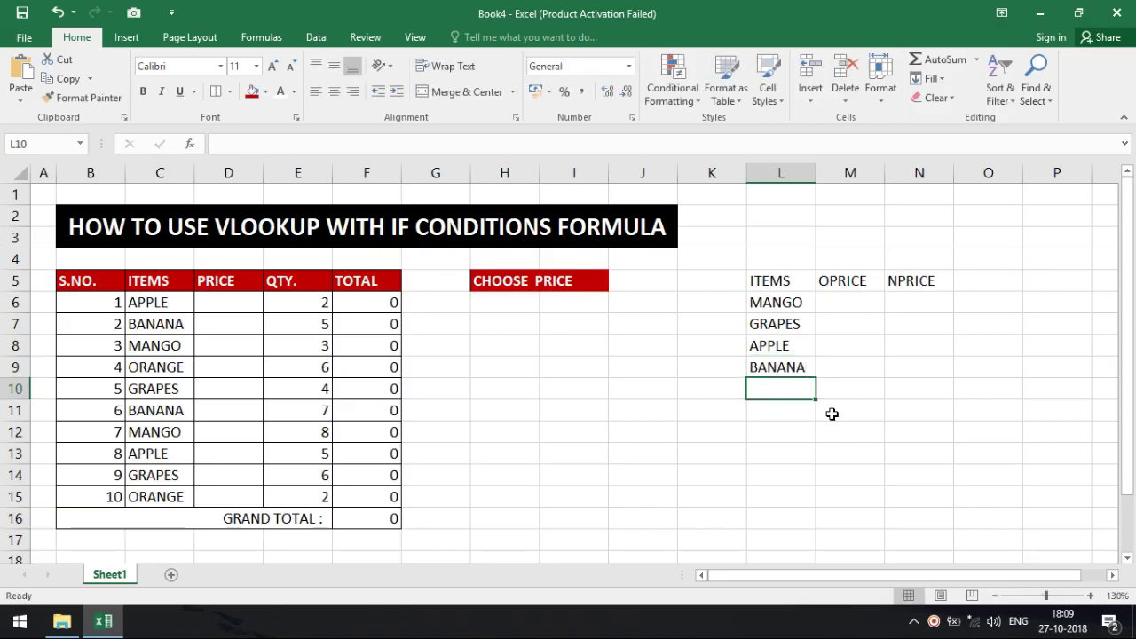
{"action": "type", "text": "ORANGE"}
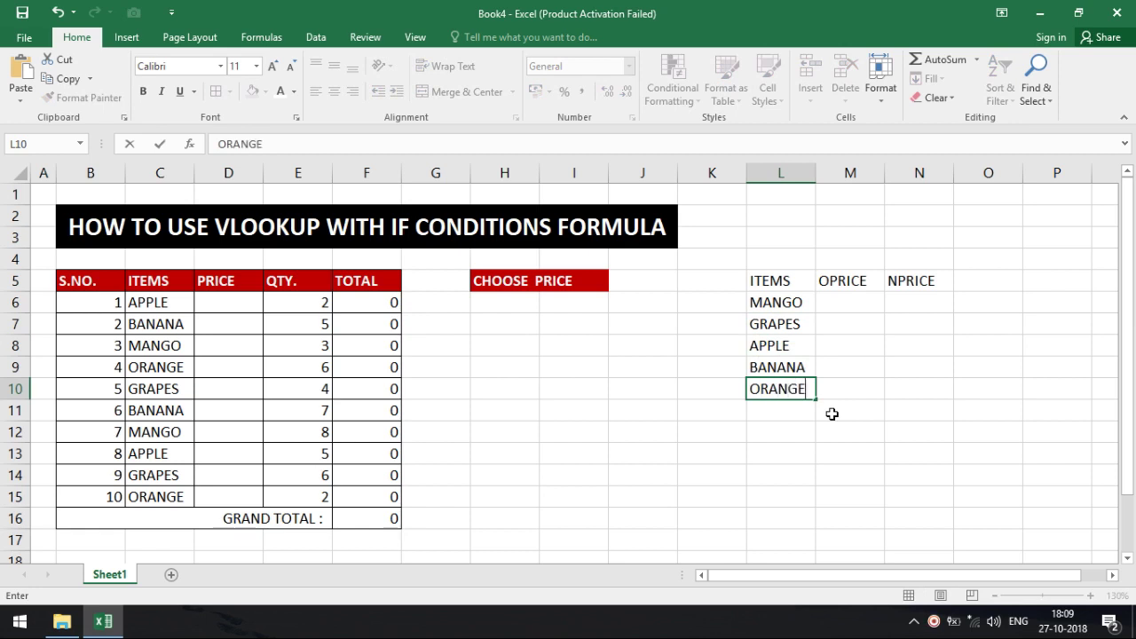
{"action": "key", "text": "Return"}
Enter the OPRICE values 50, 70, 80, 60 and 65 in cells M6 to M10
{"action": "left_click", "coordinate": [874, 304]}
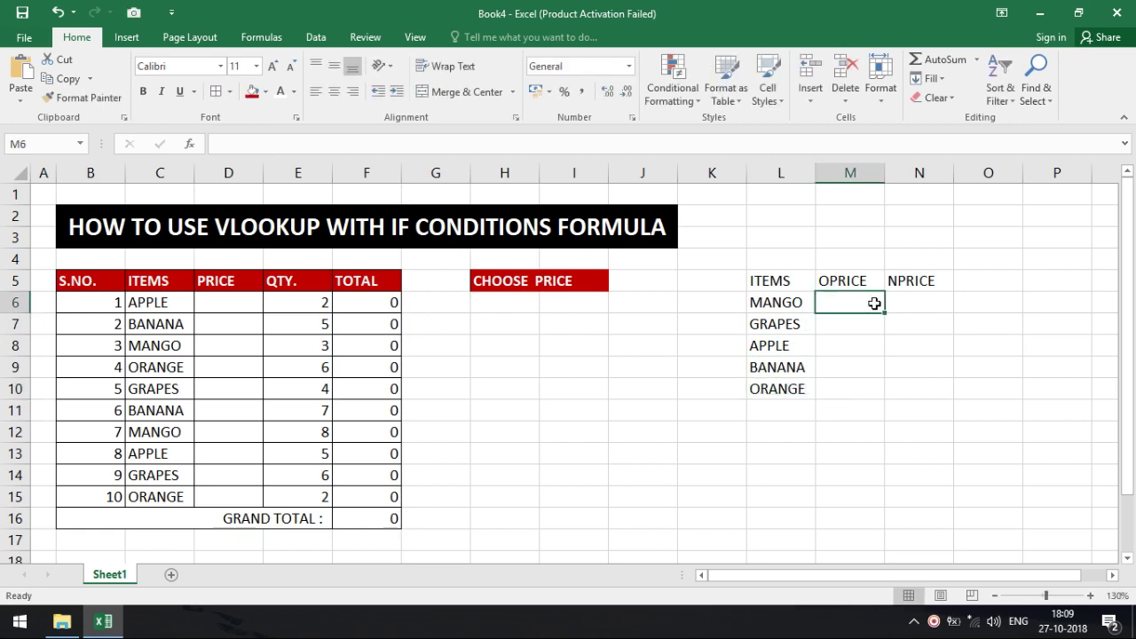
{"action": "type", "text": "50"}
{"action": "key", "text": "Return"}
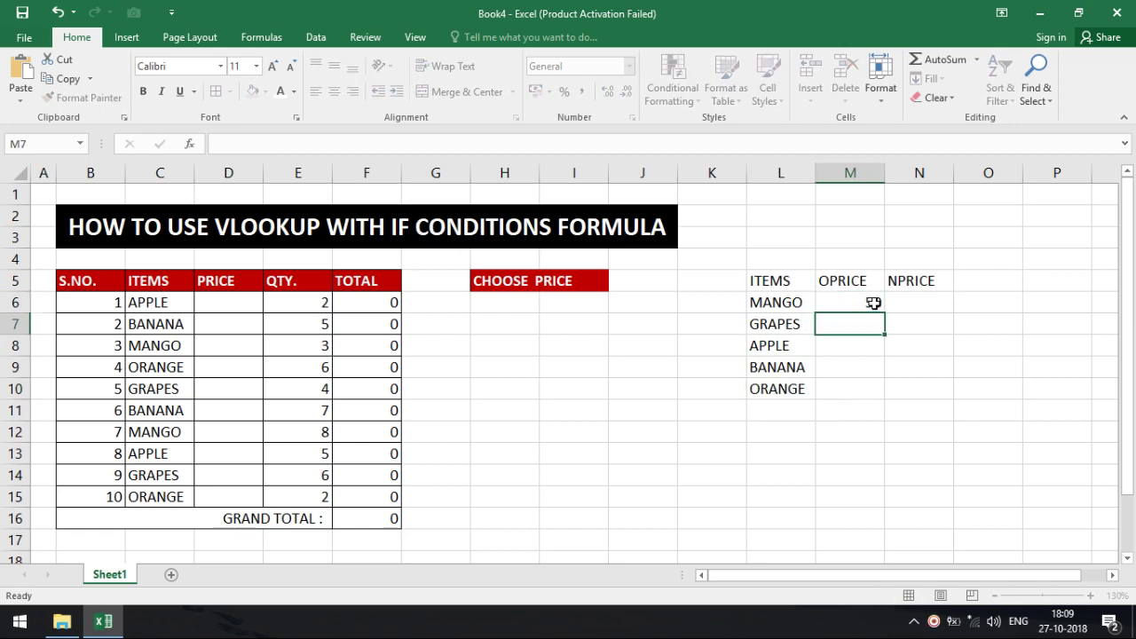
{"action": "type", "text": "70"}
{"action": "key", "text": "Return"}
{"action": "type", "text": "80"}
{"action": "key", "text": "Return"}
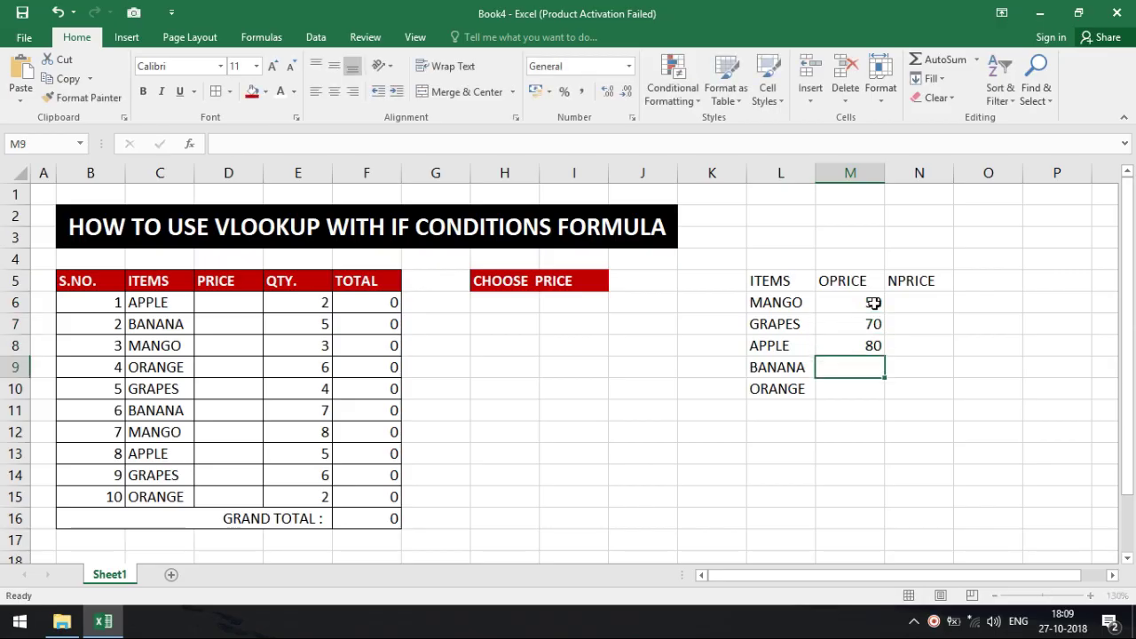
{"action": "type", "text": "60"}
{"action": "key", "text": "Return"}
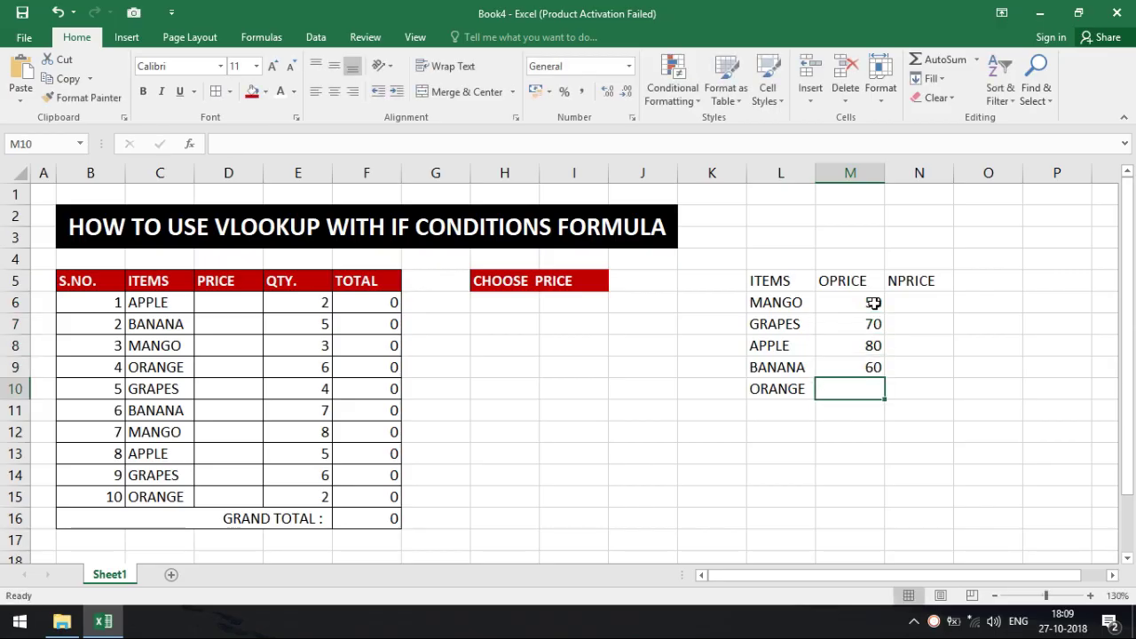
{"action": "type", "text": "65"}
{"action": "key", "text": "Return"}
Enter the NPRICE values 65, 55, 70, 50 and 74 in cells N6 to N10
{"action": "left_click", "coordinate": [914, 303]}
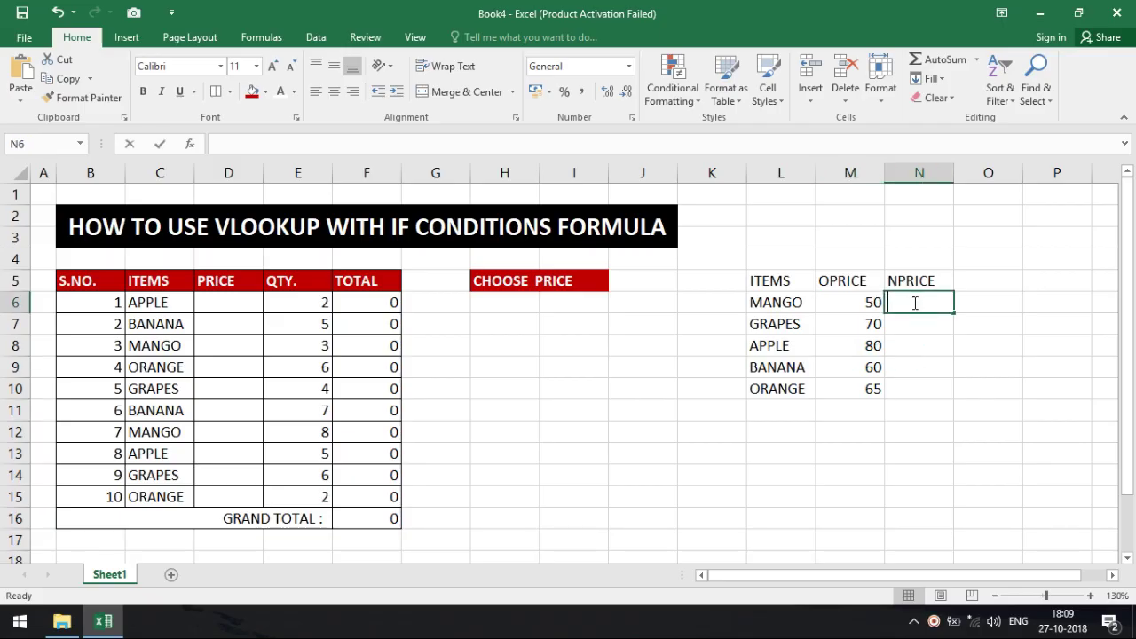
{"action": "type", "text": "65"}
{"action": "key", "text": "Return"}
{"action": "type", "text": "55"}
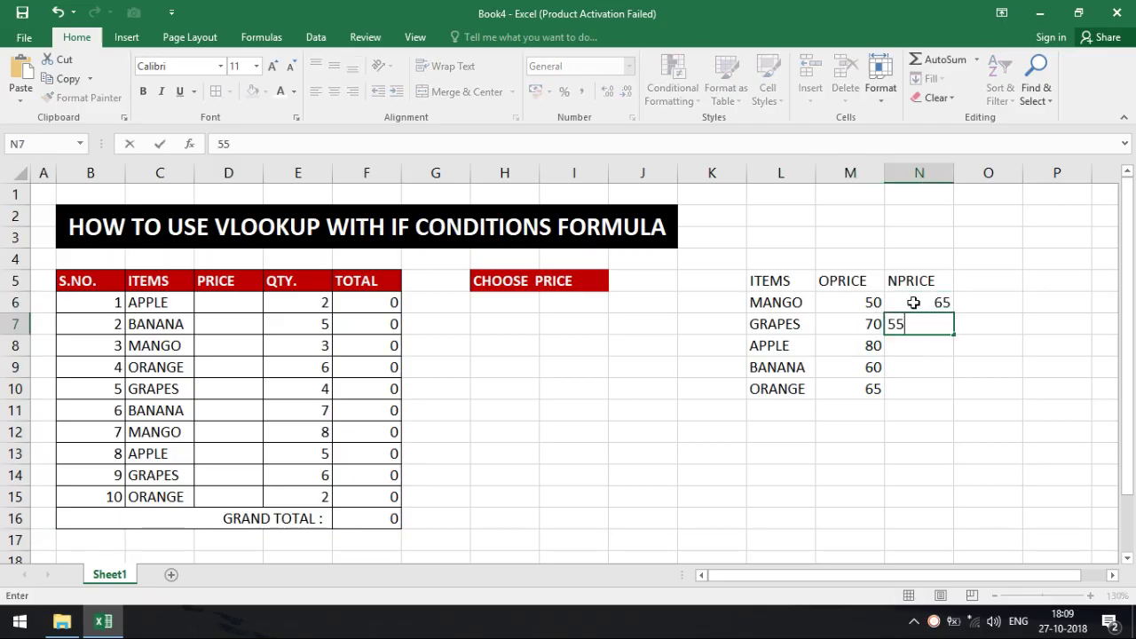
{"action": "key", "text": "Return"}
{"action": "type", "text": "70"}
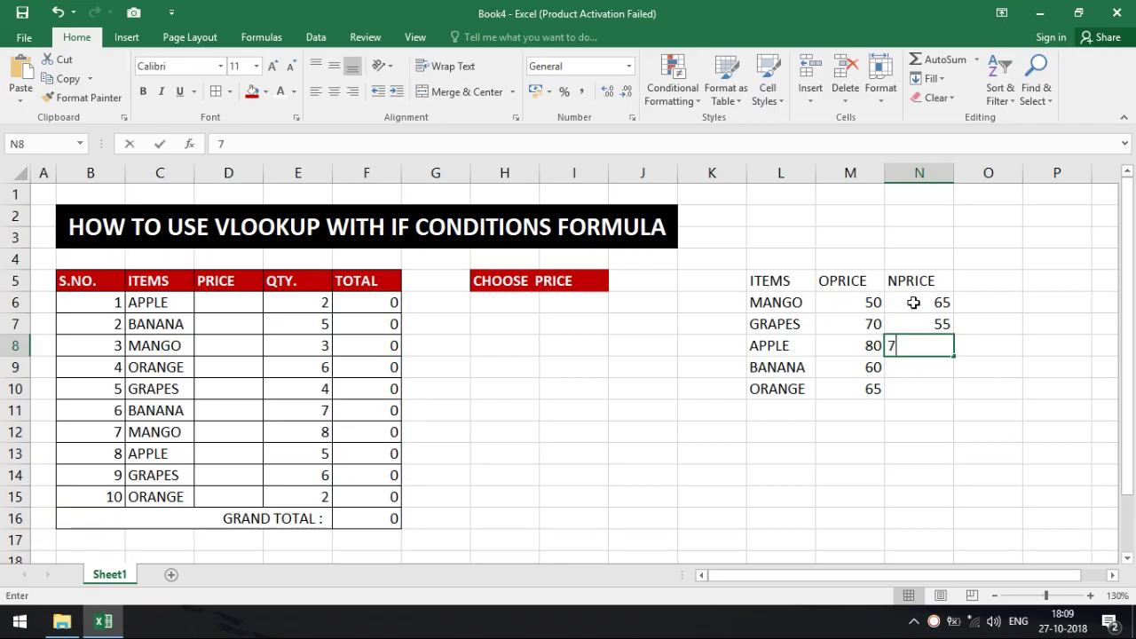
{"action": "key", "text": "Return"}
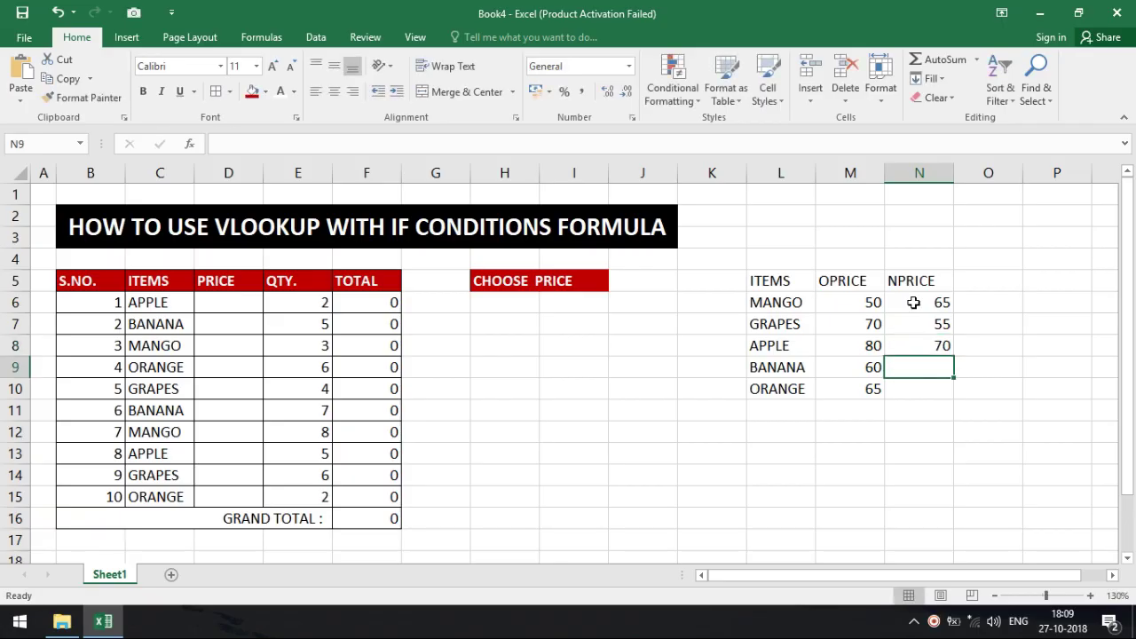
{"action": "type", "text": "50"}
{"action": "key", "text": "Return"}
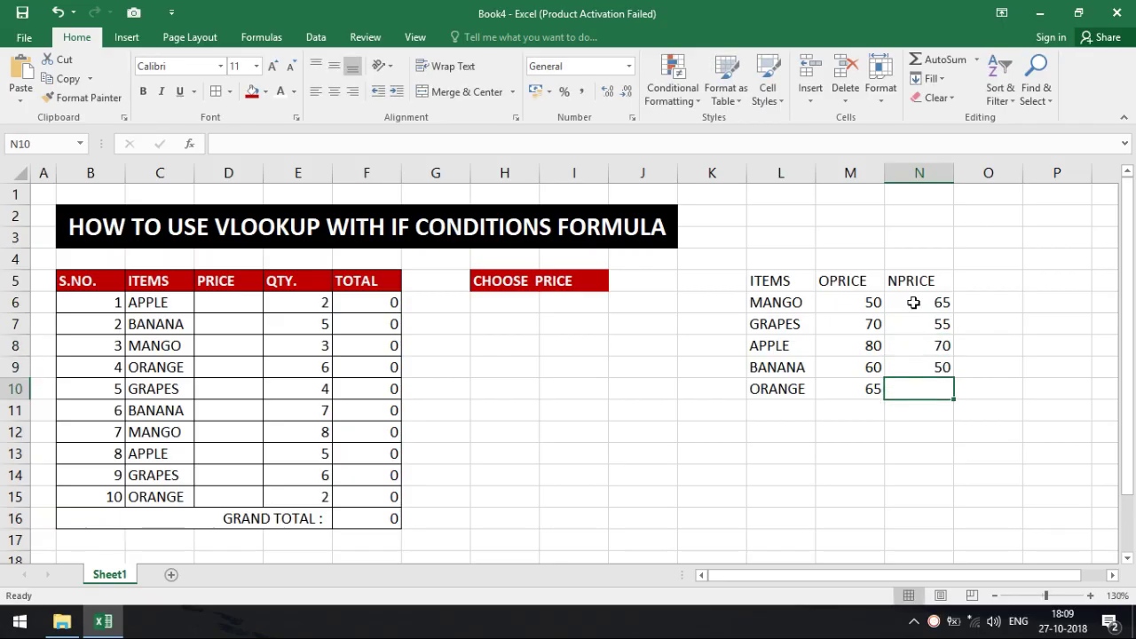
{"action": "type", "text": "7"}
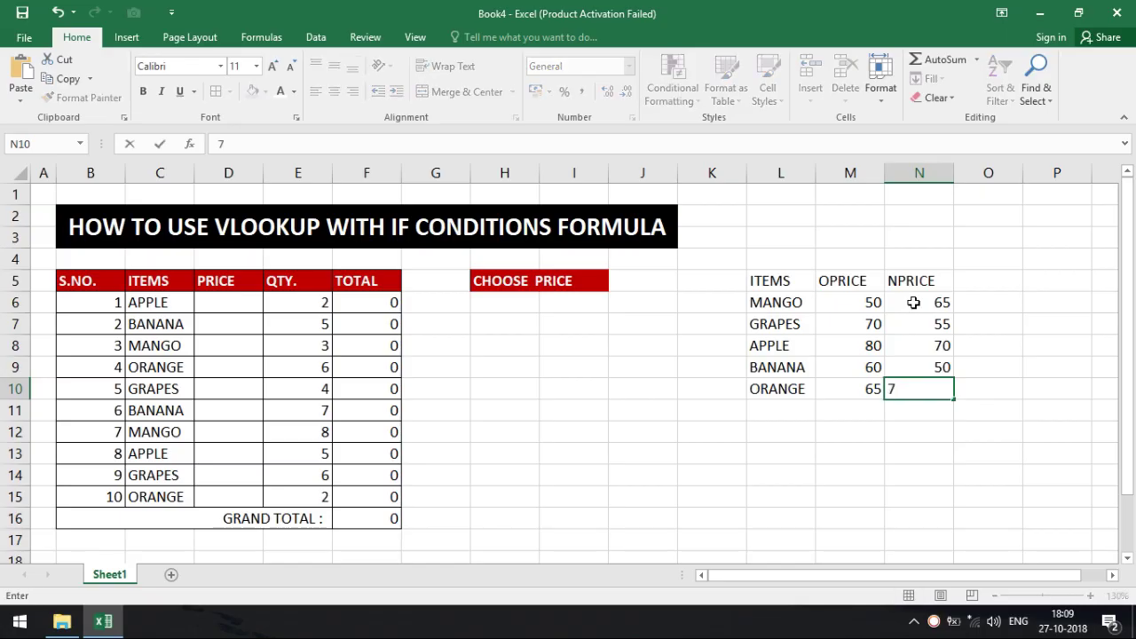
{"action": "type", "text": "4"}
{"action": "key", "text": "Return"}
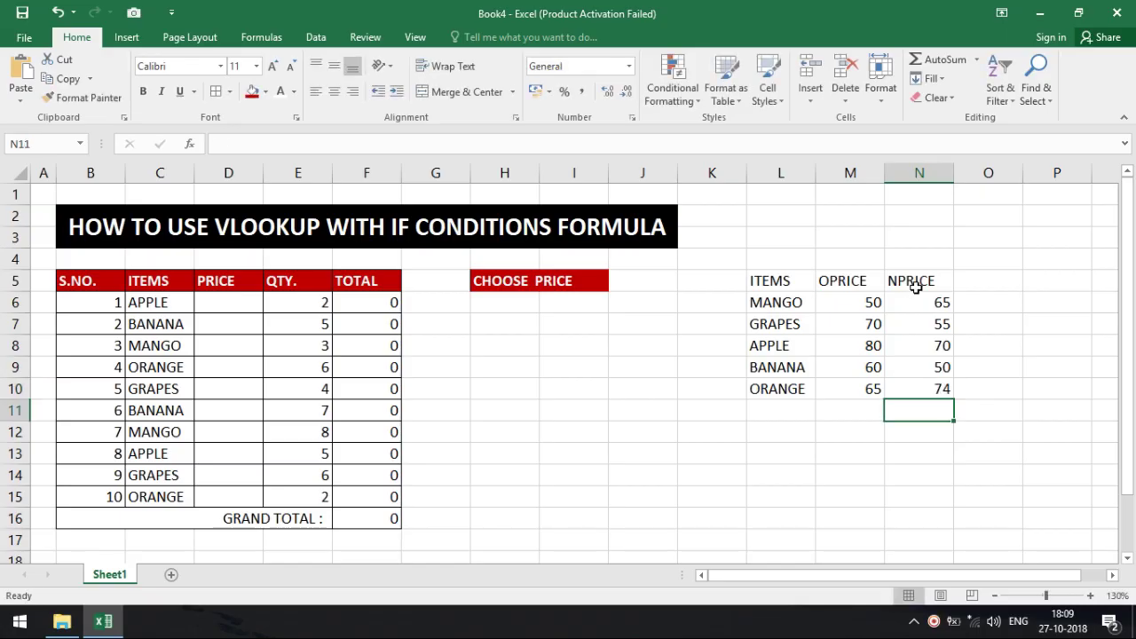
Format the price list headings in L5:N5 with a red fill and bold white text
{"action": "left_click_drag", "start_coordinate": [914, 282], "coordinate": [757, 281]}
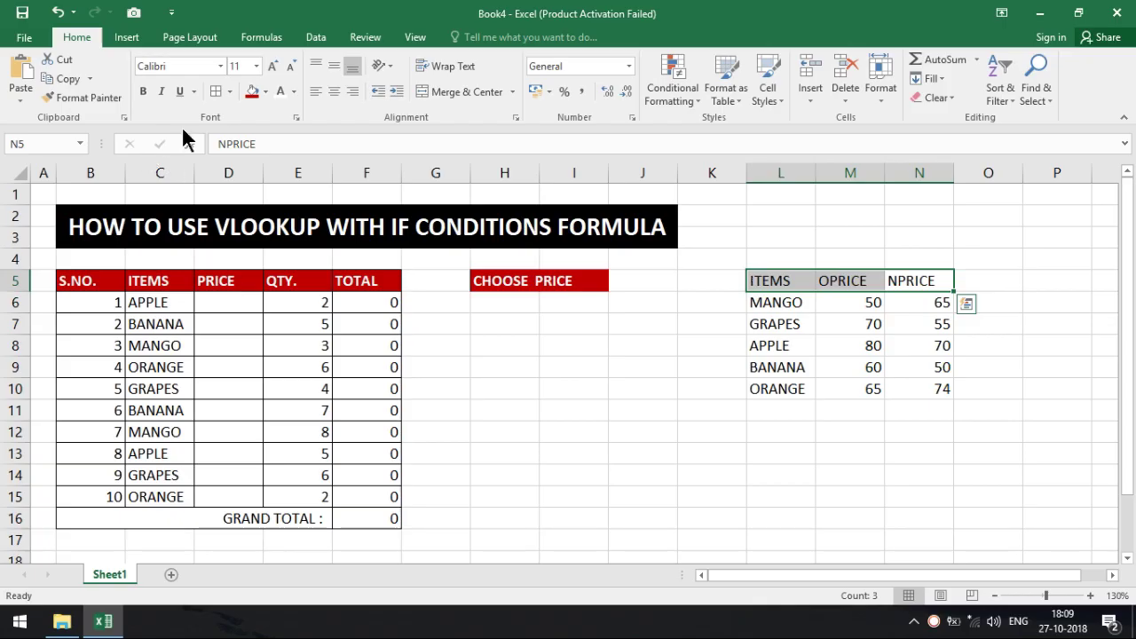
{"action": "left_click", "coordinate": [249, 89]}
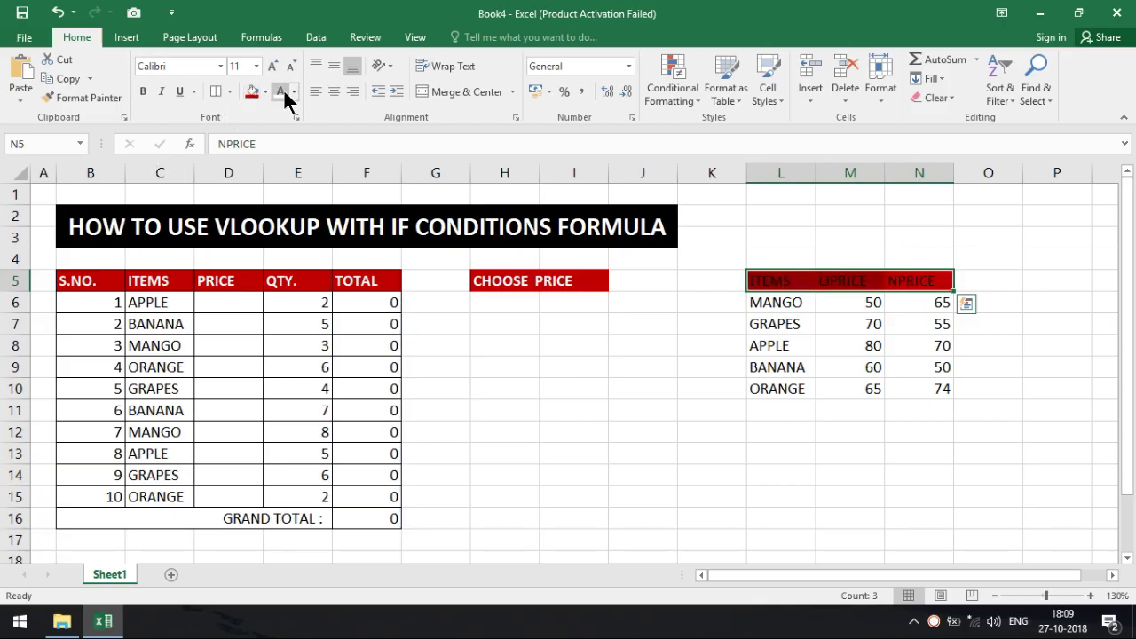
{"action": "left_click", "coordinate": [283, 89]}
{"action": "left_click", "coordinate": [145, 90]}
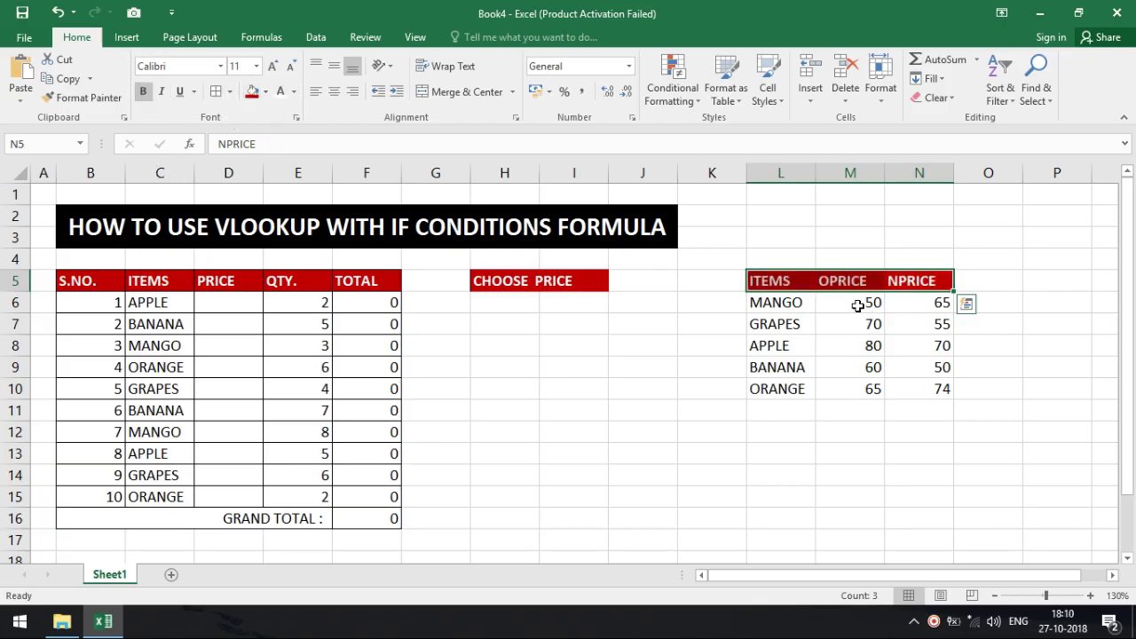
Apply all borders to the price list range L5:N10
{"action": "left_click_drag", "start_coordinate": [781, 278], "coordinate": [900, 386]}
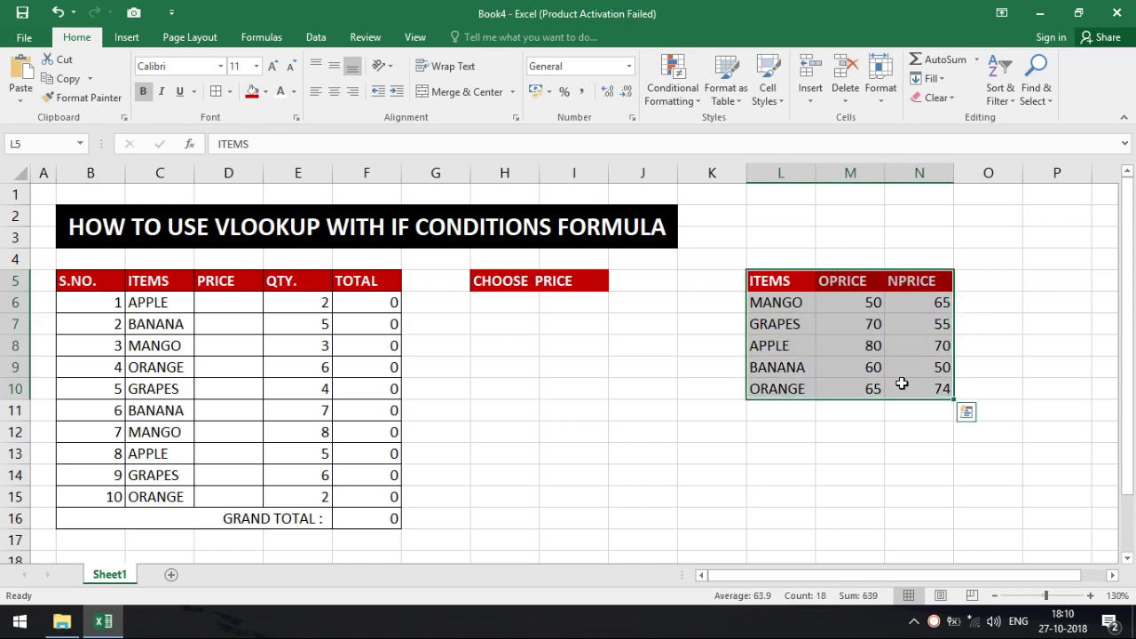
{"action": "left_click", "coordinate": [216, 92]}
{"action": "left_click", "coordinate": [467, 364]}
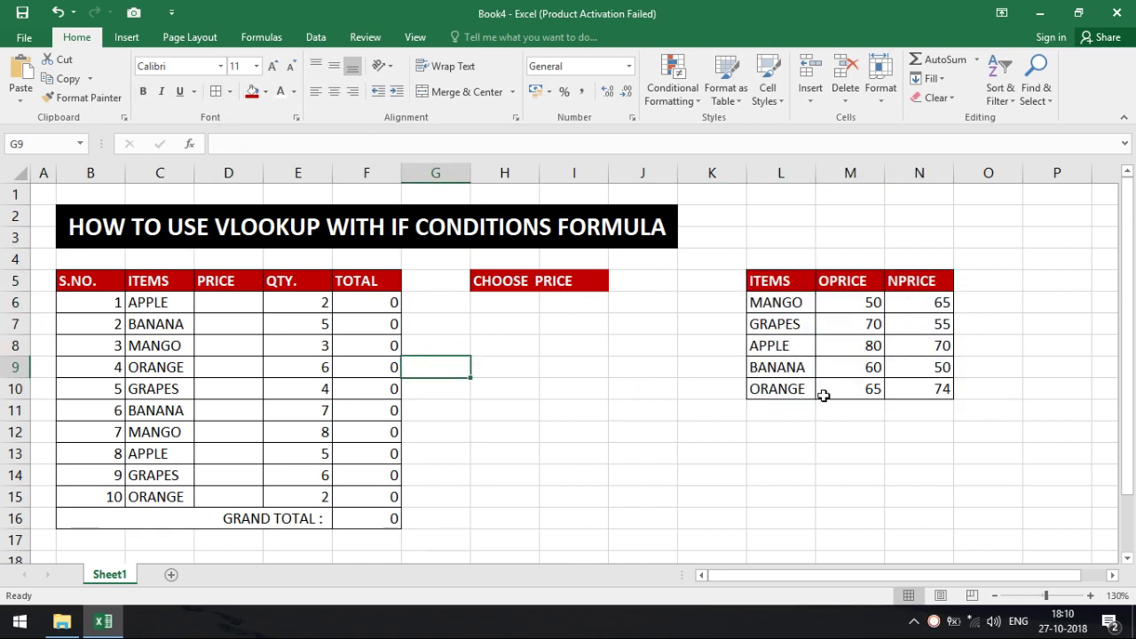
{"action": "left_click", "coordinate": [632, 283]}
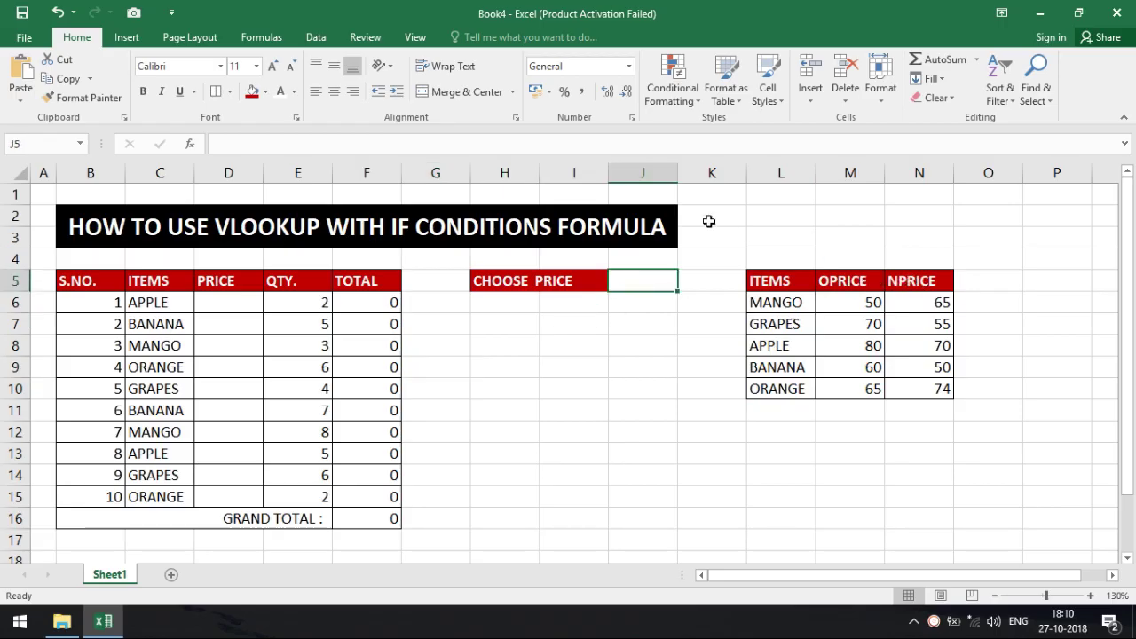
{"action": "left_click", "coordinate": [682, 405]}
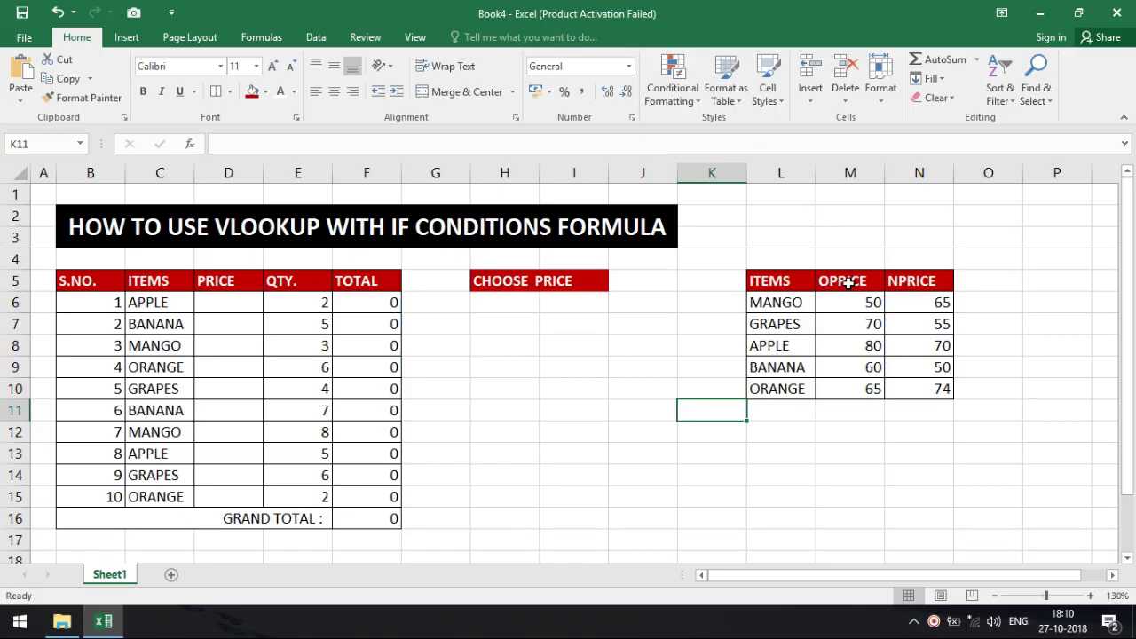
{"action": "left_click", "coordinate": [664, 283]}
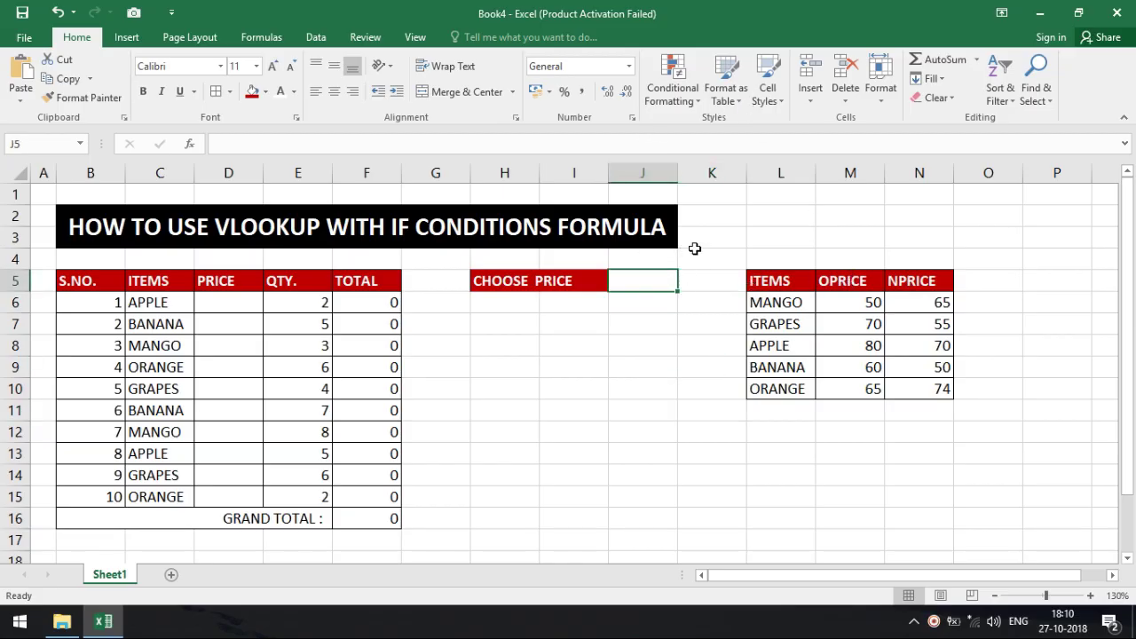
{"action": "left_click", "coordinate": [313, 41]}
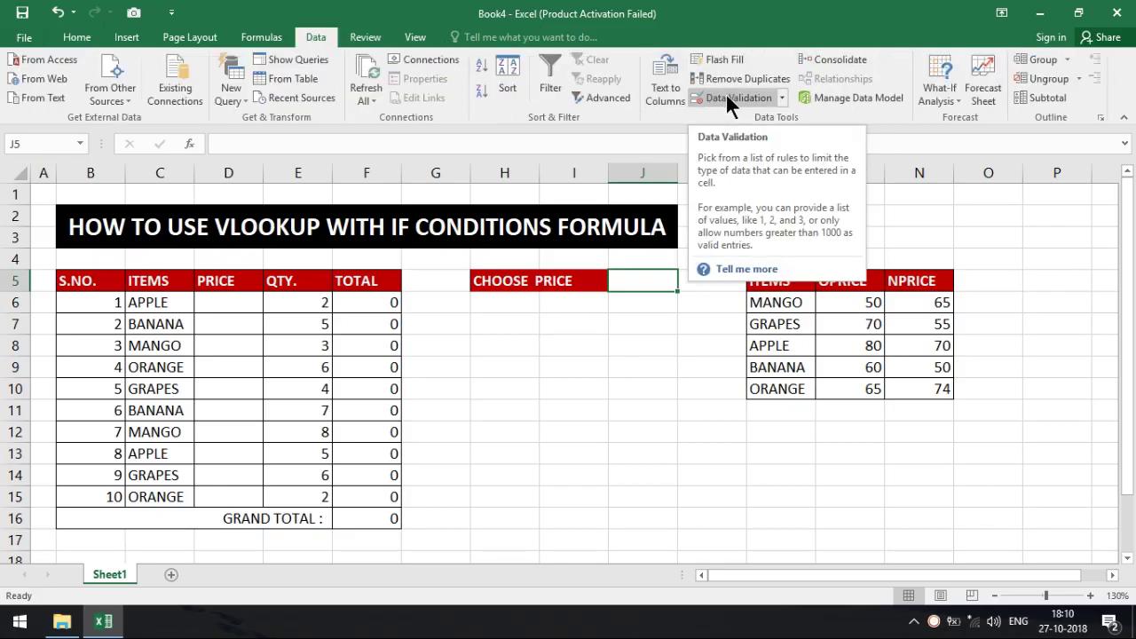
{"action": "left_click", "coordinate": [763, 96]}
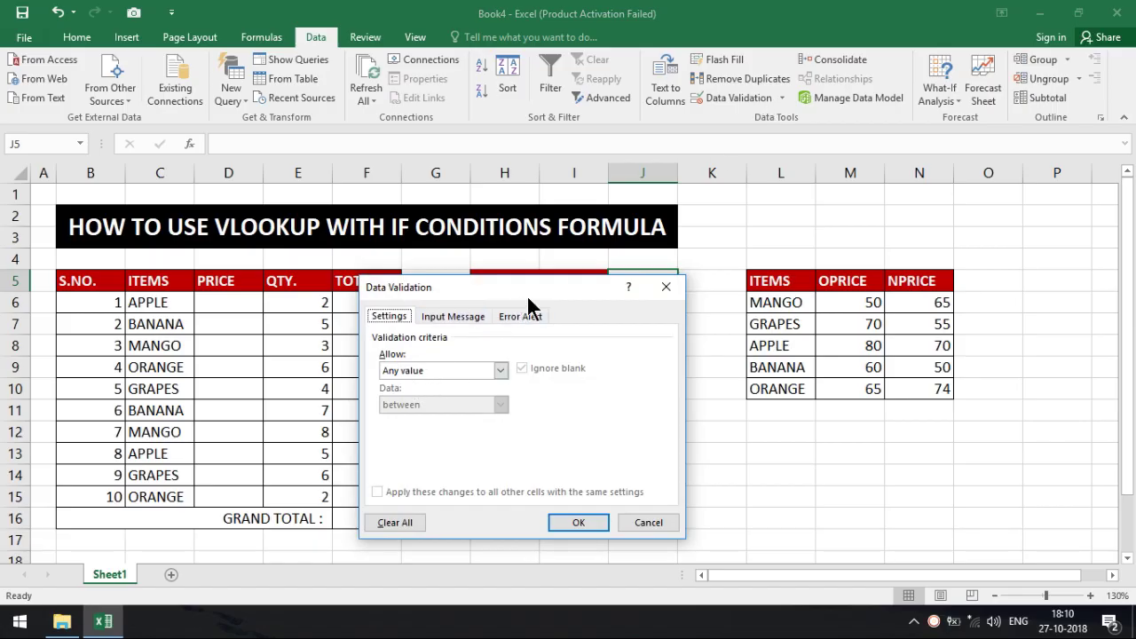
{"action": "left_click", "coordinate": [645, 529]}
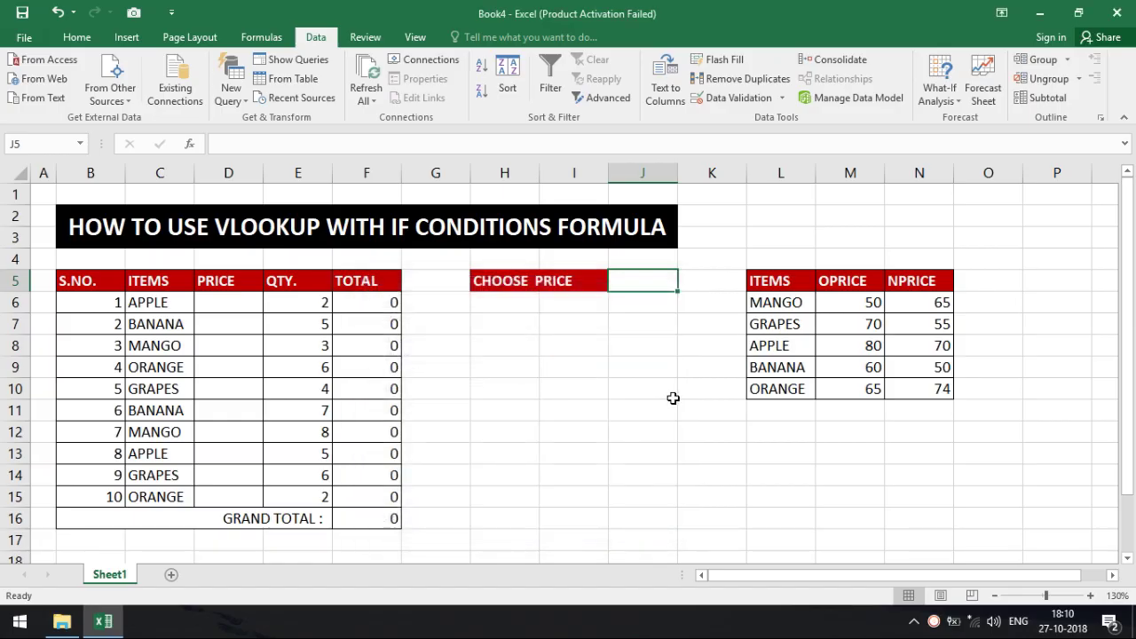
{"action": "left_click", "coordinate": [667, 395]}
Add list data validation to cell J5 beside CHOOSE PRICE, using the headings in M5:N5 as the source
{"action": "left_click", "coordinate": [658, 281]}
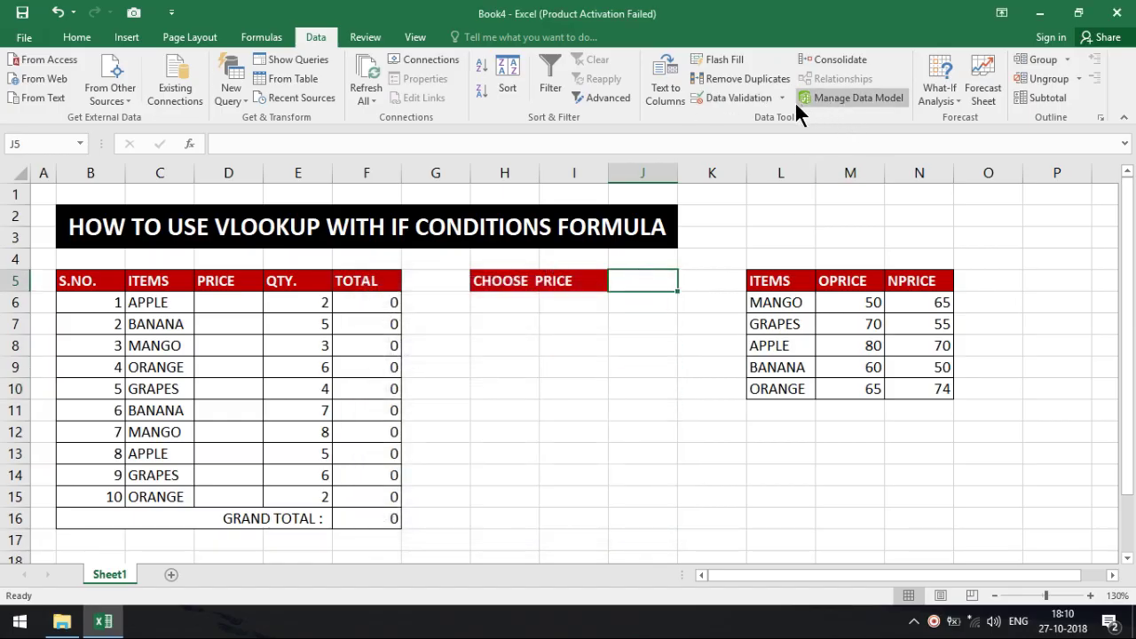
{"action": "left_click", "coordinate": [751, 98]}
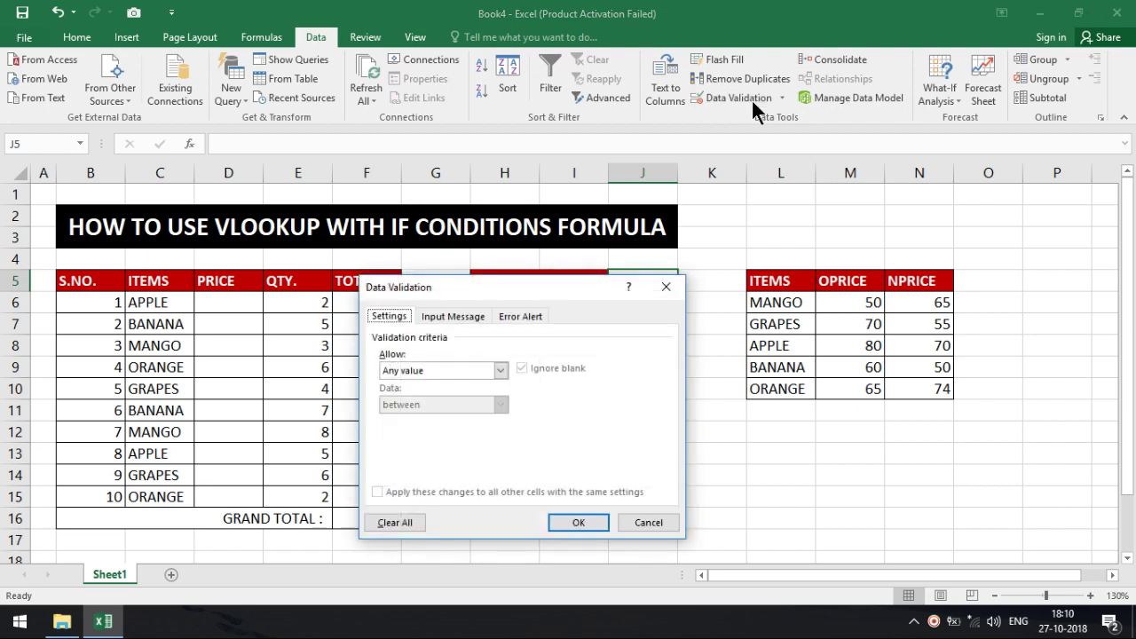
{"action": "left_click", "coordinate": [503, 371]}
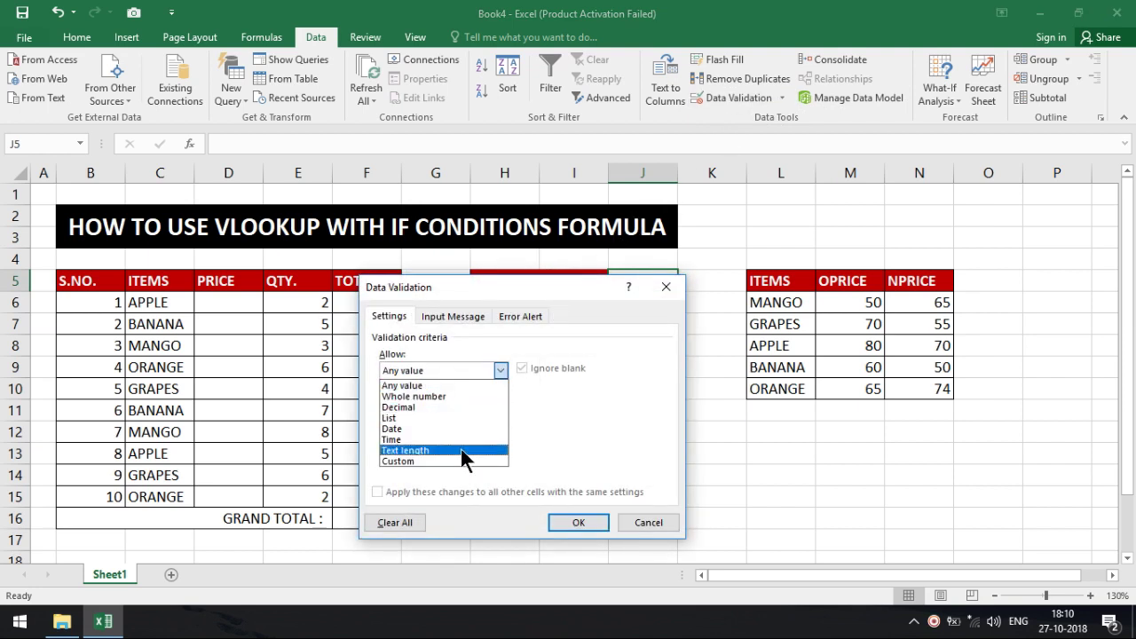
{"action": "left_click", "coordinate": [461, 419]}
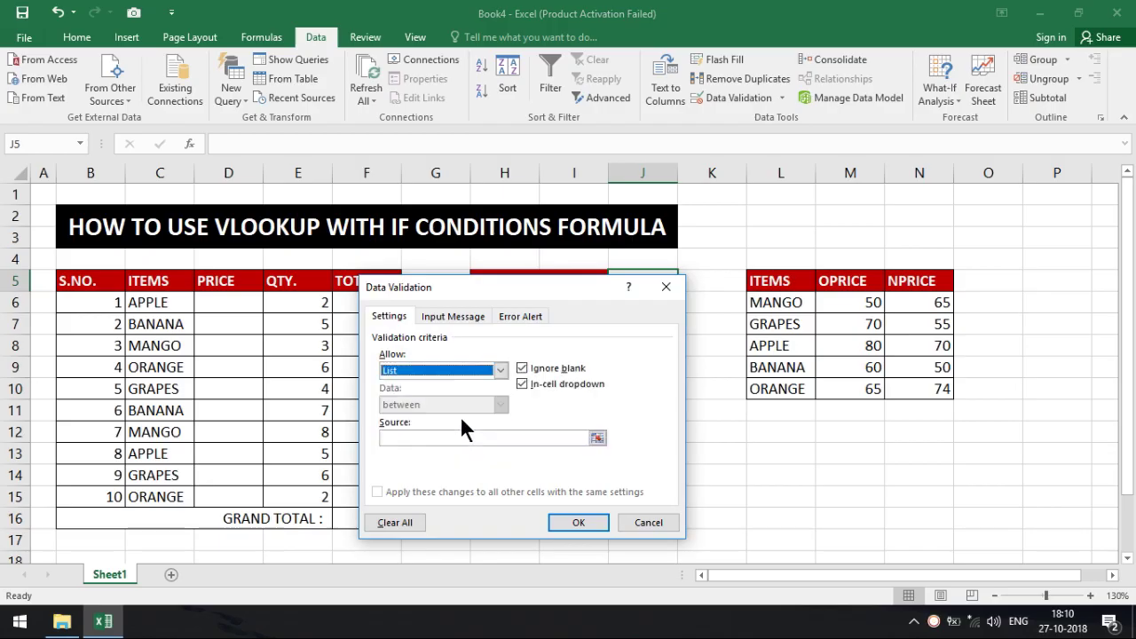
{"action": "left_click", "coordinate": [461, 439]}
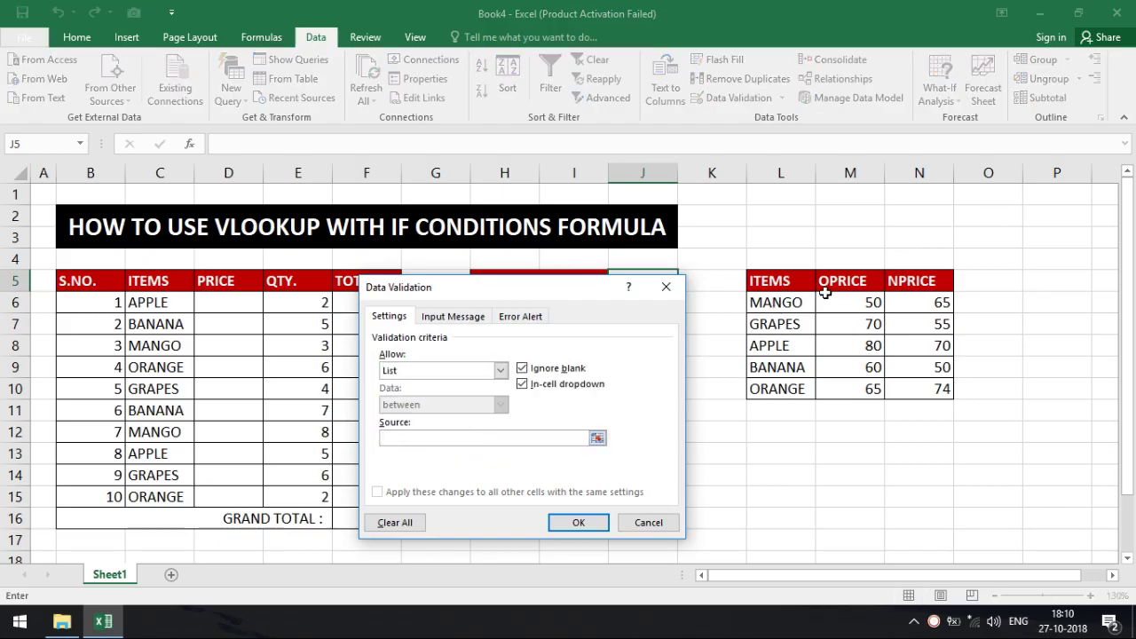
{"action": "left_click", "coordinate": [852, 282]}
{"action": "left_click_drag", "start_coordinate": [852, 281], "coordinate": [893, 280]}
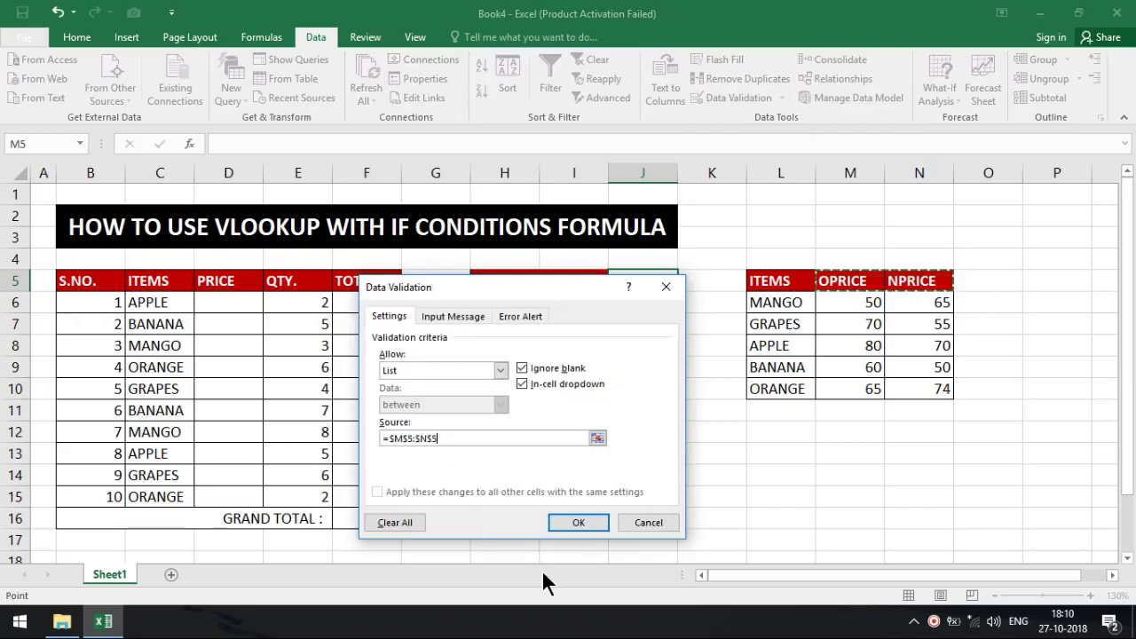
{"action": "left_click", "coordinate": [578, 524]}
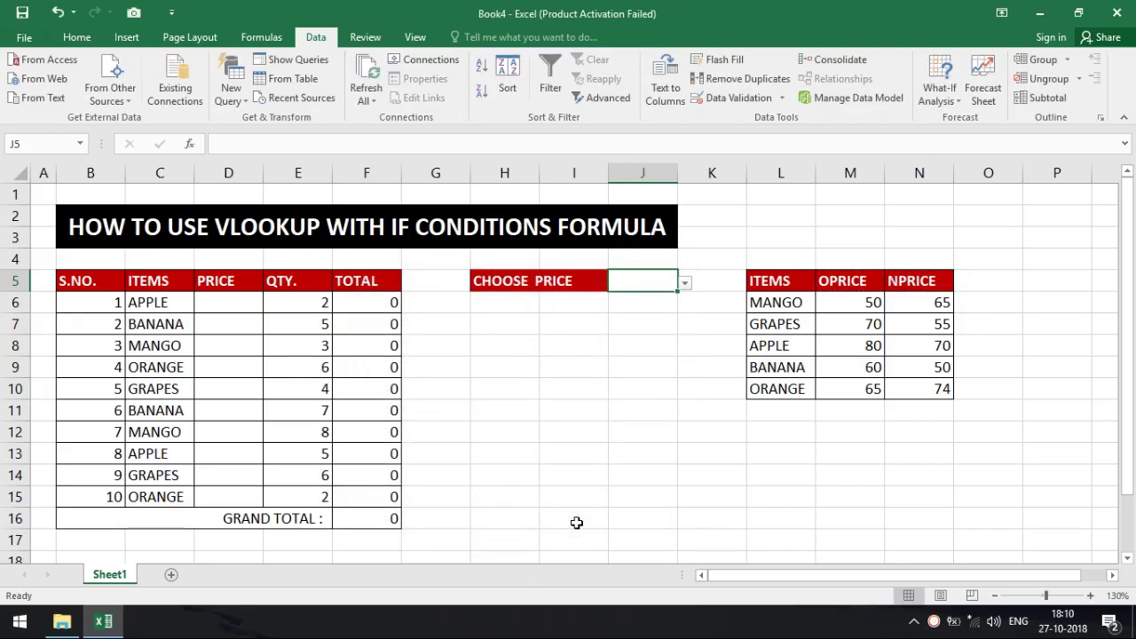
Try the price choices in cell J5's drop-down list and leave OPRICE selected
{"action": "left_click", "coordinate": [686, 283]}
{"action": "left_click", "coordinate": [658, 298]}
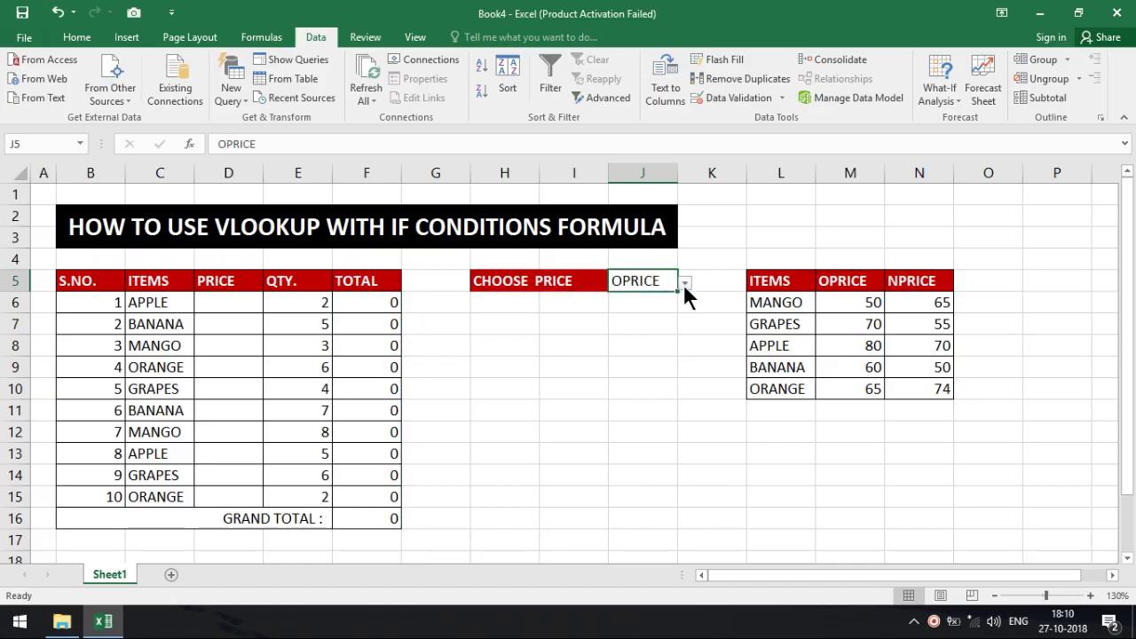
{"action": "left_click", "coordinate": [685, 283]}
{"action": "left_click", "coordinate": [675, 308]}
{"action": "left_click", "coordinate": [685, 284]}
{"action": "left_click", "coordinate": [654, 297]}
{"action": "left_click", "coordinate": [563, 477]}
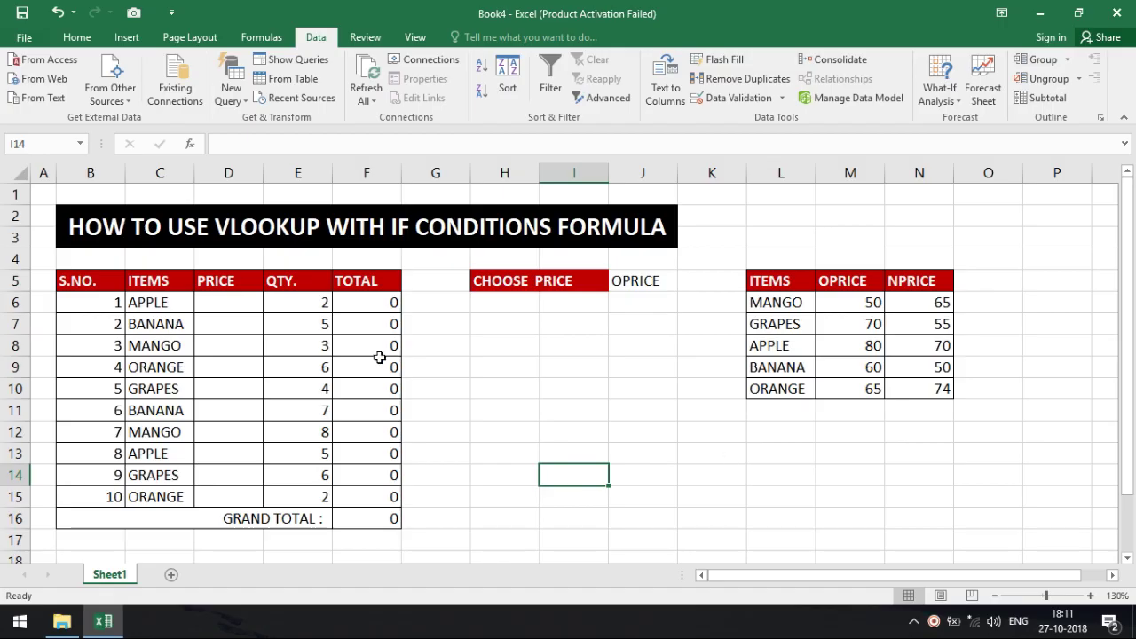
Start an IF formula in PRICE cell D6 with the logical test J5=M5
{"action": "left_click", "coordinate": [238, 301]}
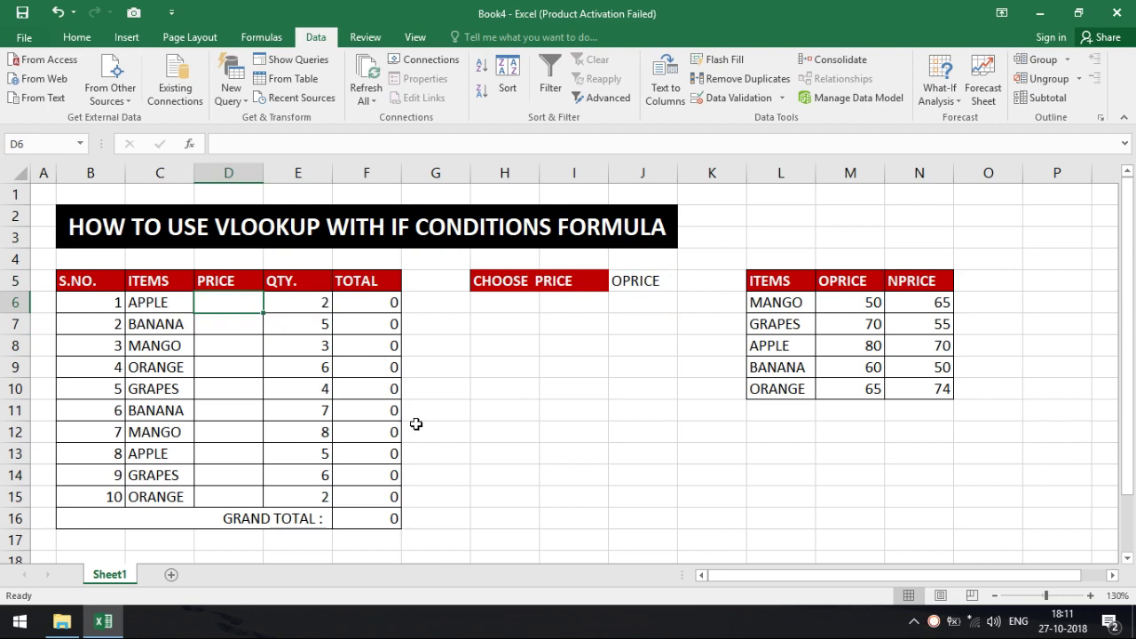
{"action": "type", "text": "=I"}
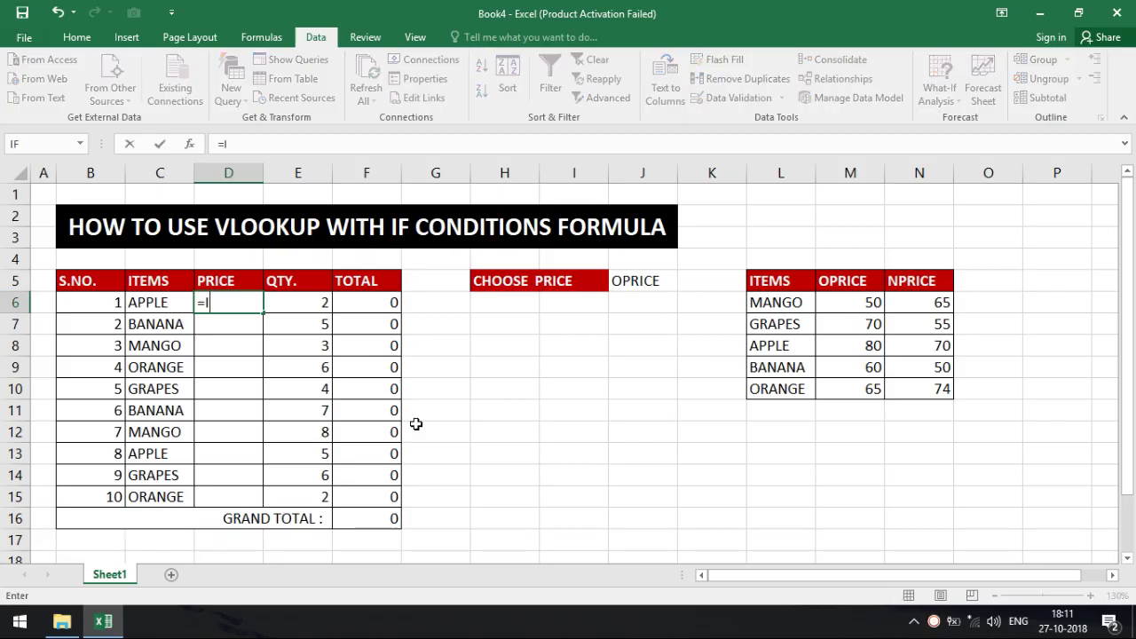
{"action": "type", "text": "F"}
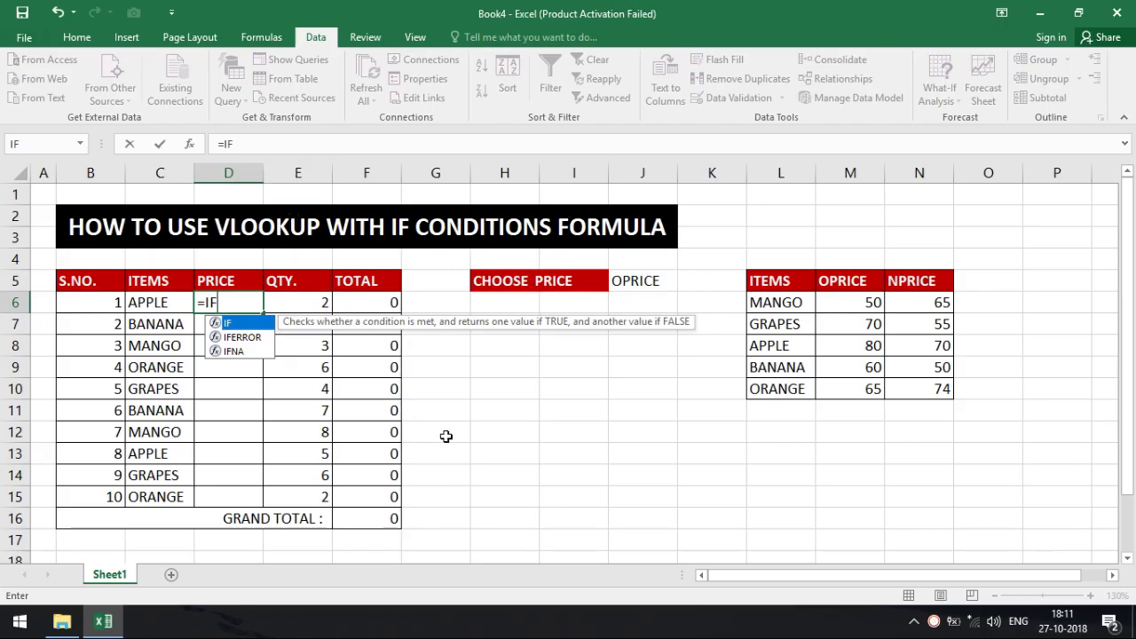
{"action": "type", "text": "("}
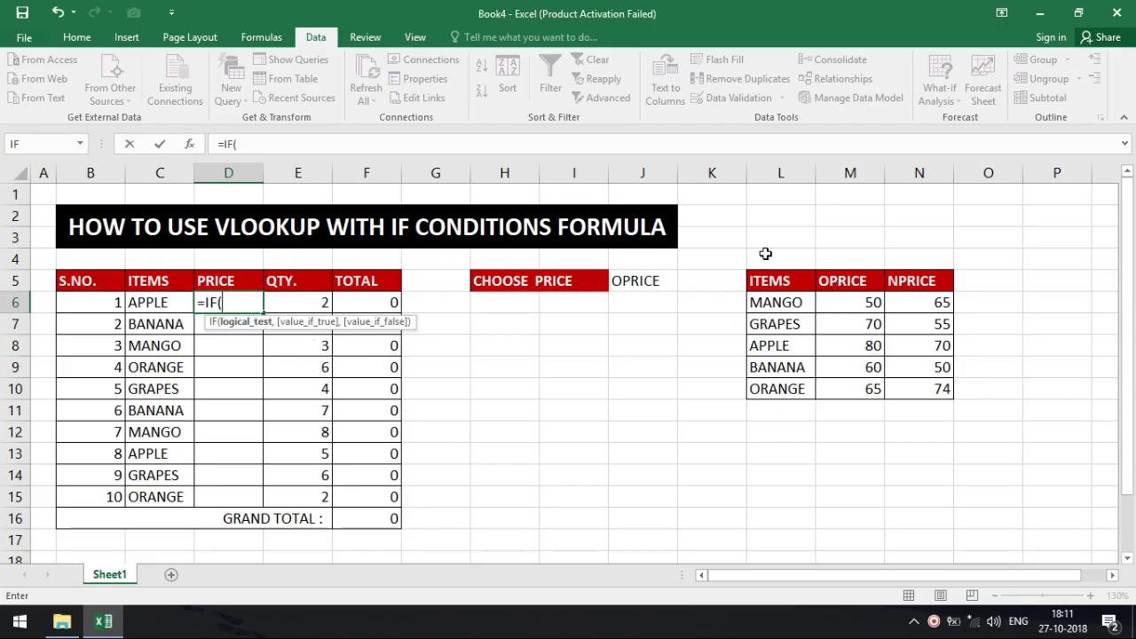
{"action": "left_click", "coordinate": [645, 281]}
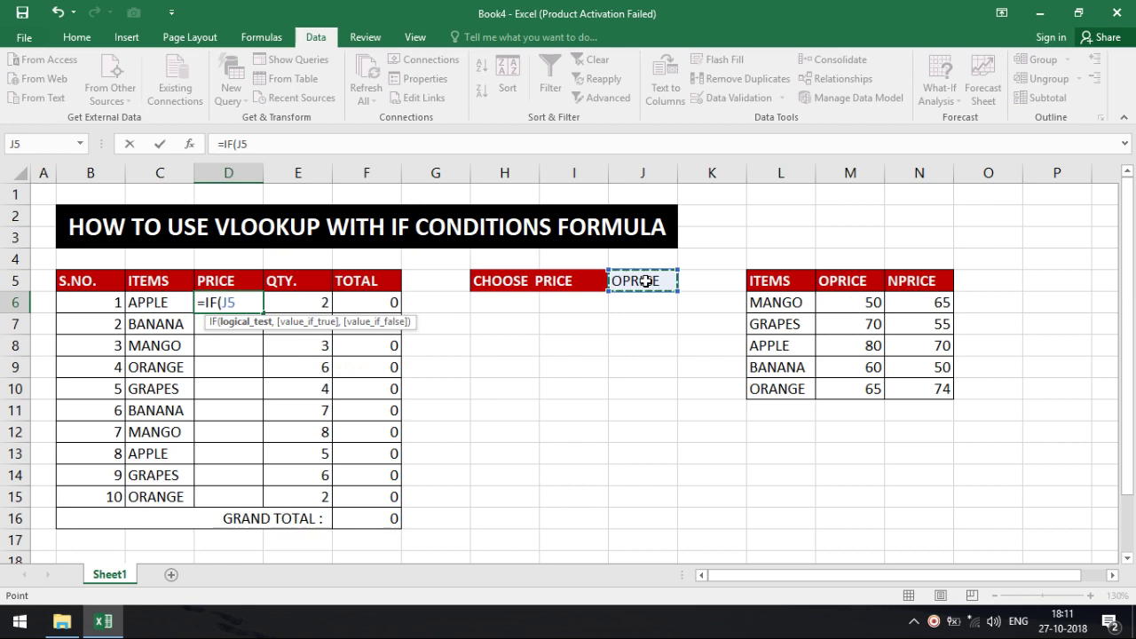
{"action": "type", "text": "="}
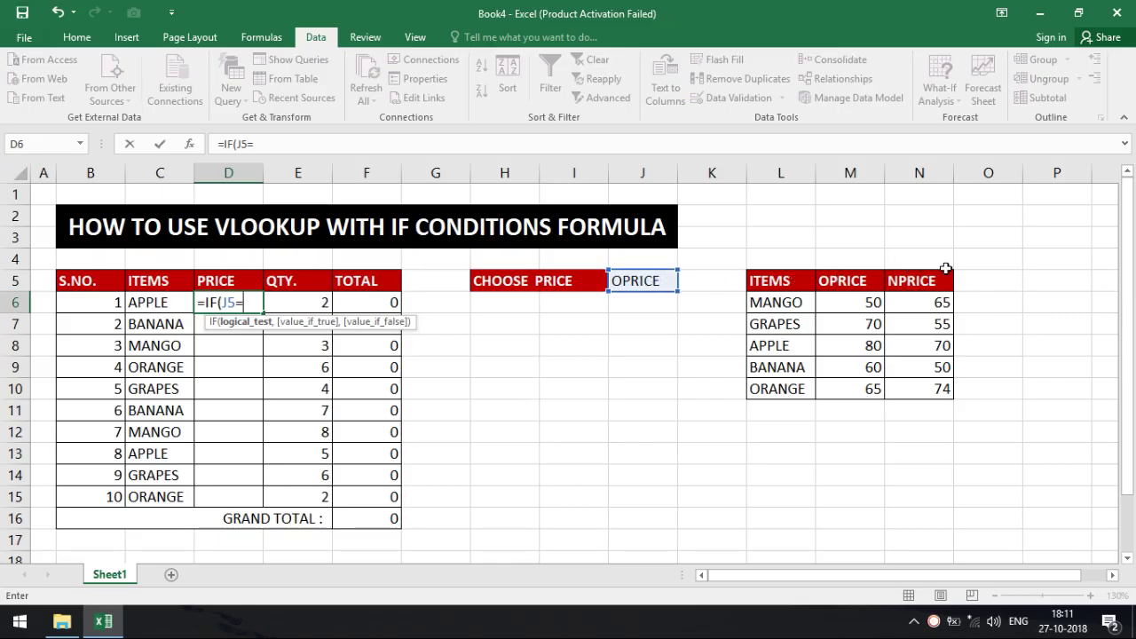
{"action": "left_click", "coordinate": [859, 281]}
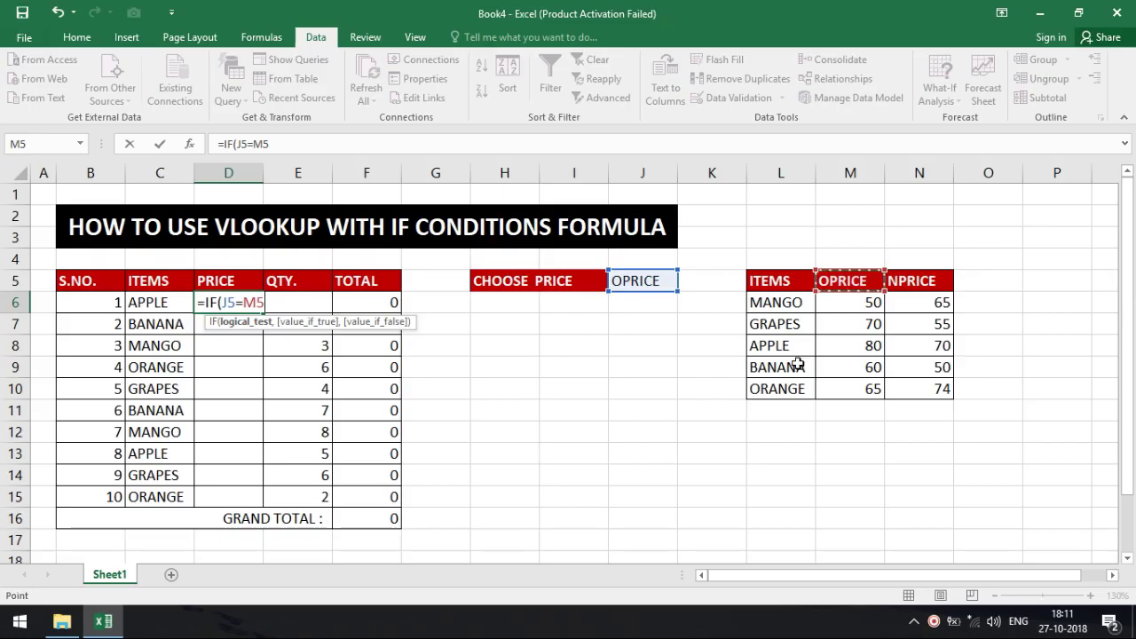
{"action": "type", "text": ","}
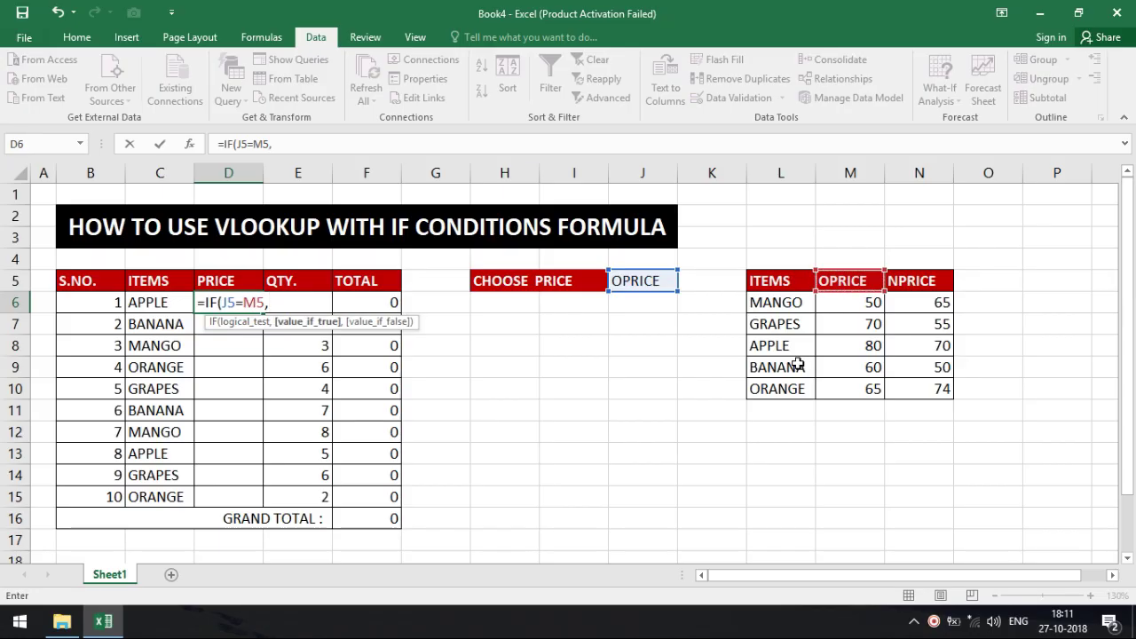
Add VLOOKUP(C6,L5:N10,2,0) as the value if true in the D6 formula
{"action": "type", "text": "VLO"}
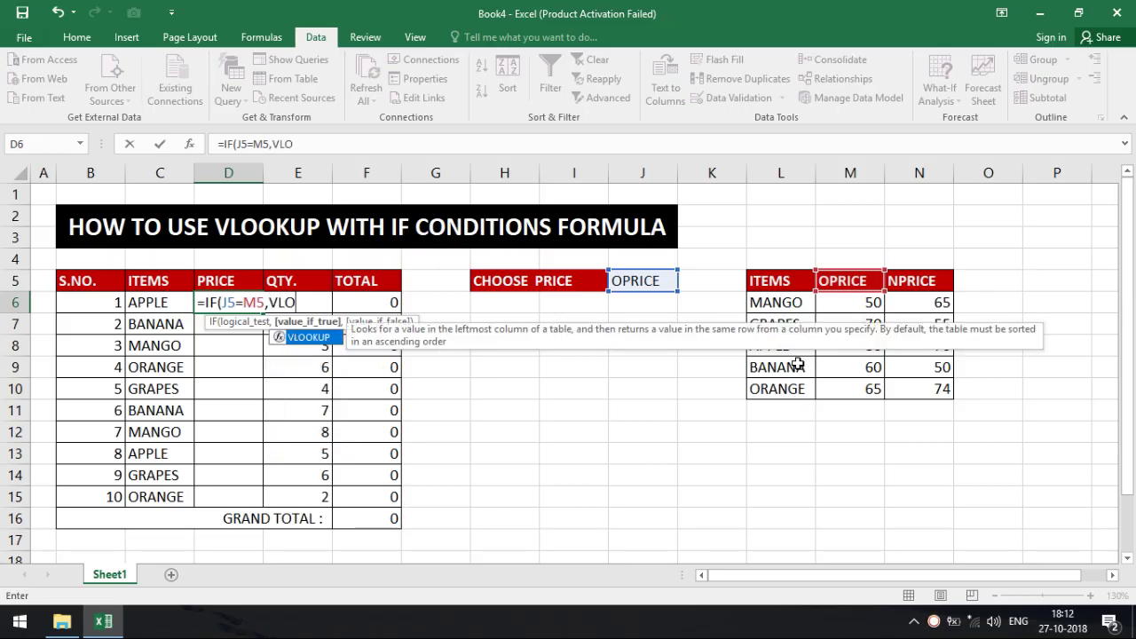
{"action": "type", "text": "OKUP"}
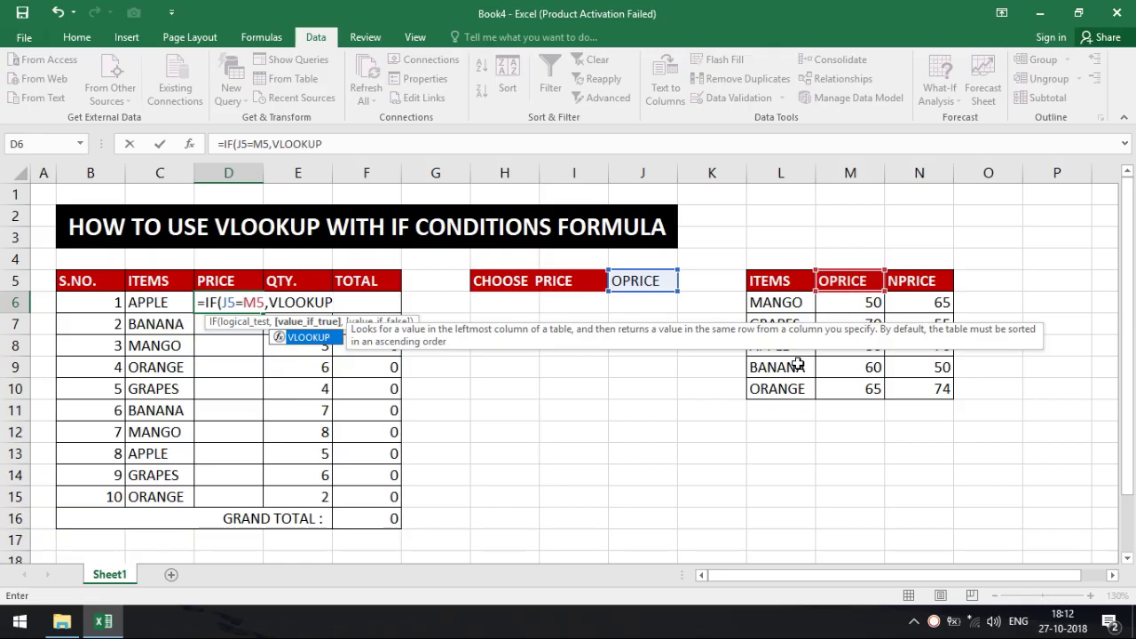
{"action": "type", "text": "("}
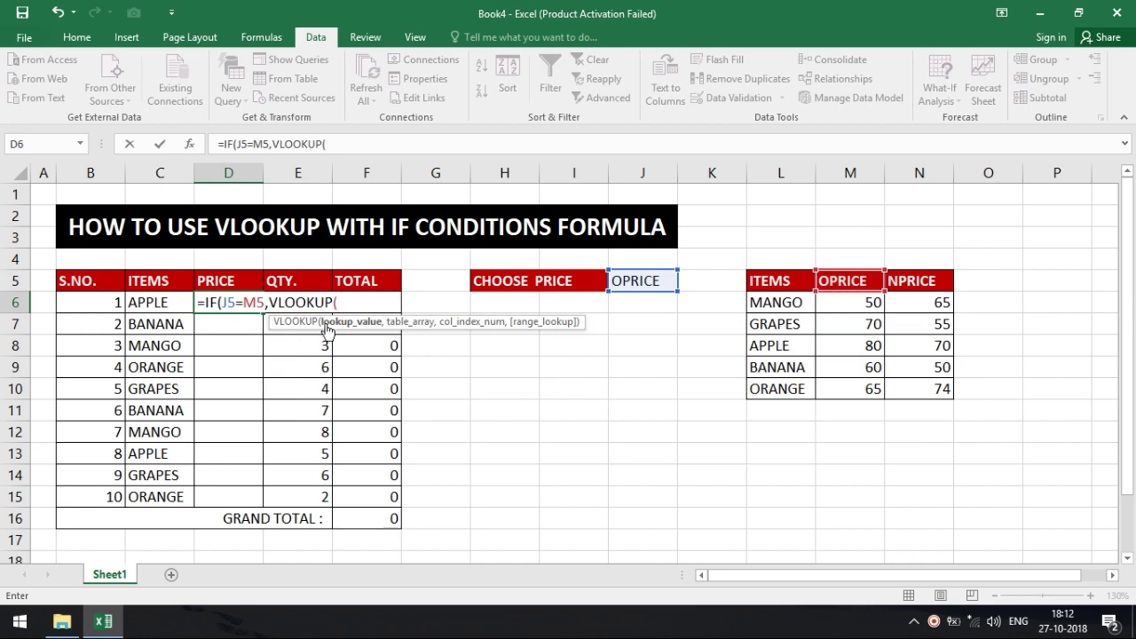
{"action": "left_click", "coordinate": [145, 302]}
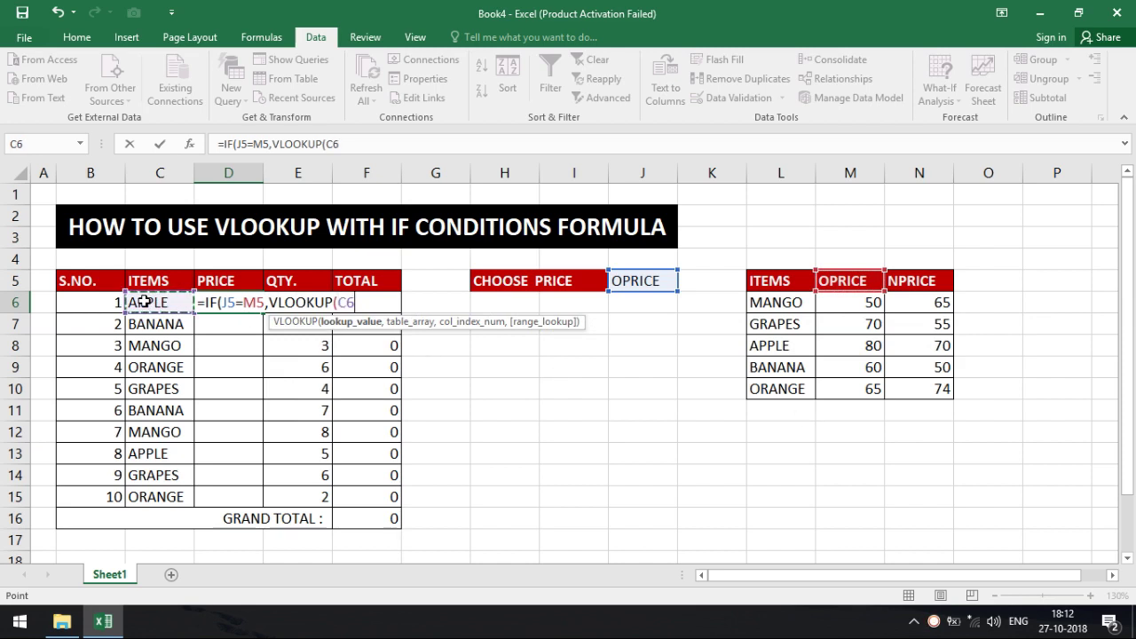
{"action": "type", "text": ","}
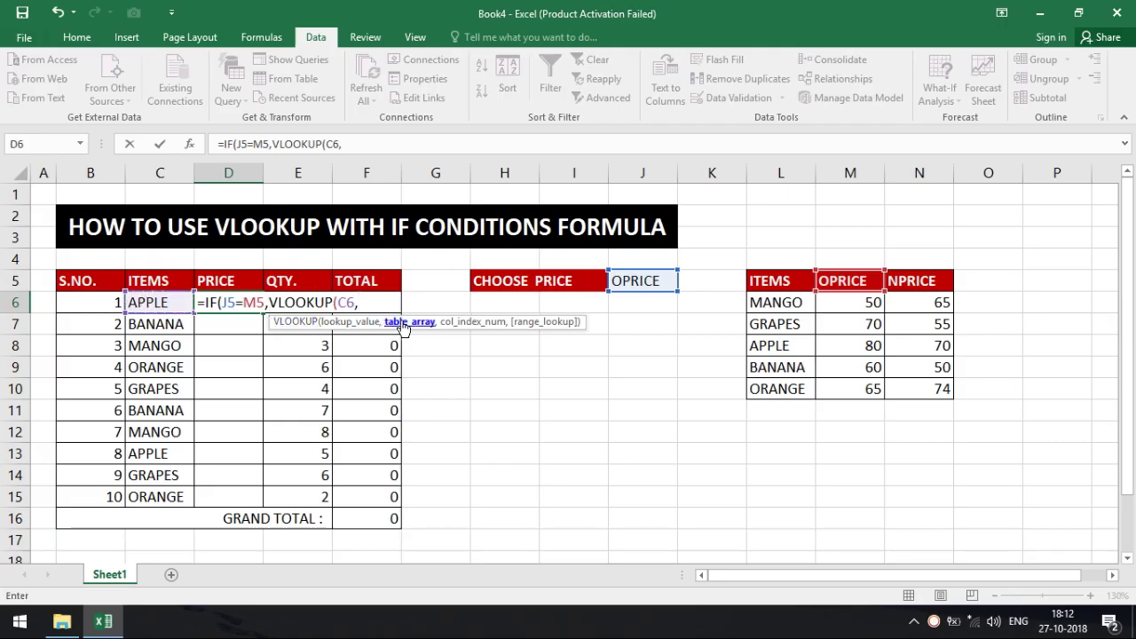
{"action": "left_click", "coordinate": [932, 391]}
{"action": "left_click_drag", "start_coordinate": [855, 337], "coordinate": [795, 281]}
{"action": "type", "text": ","}
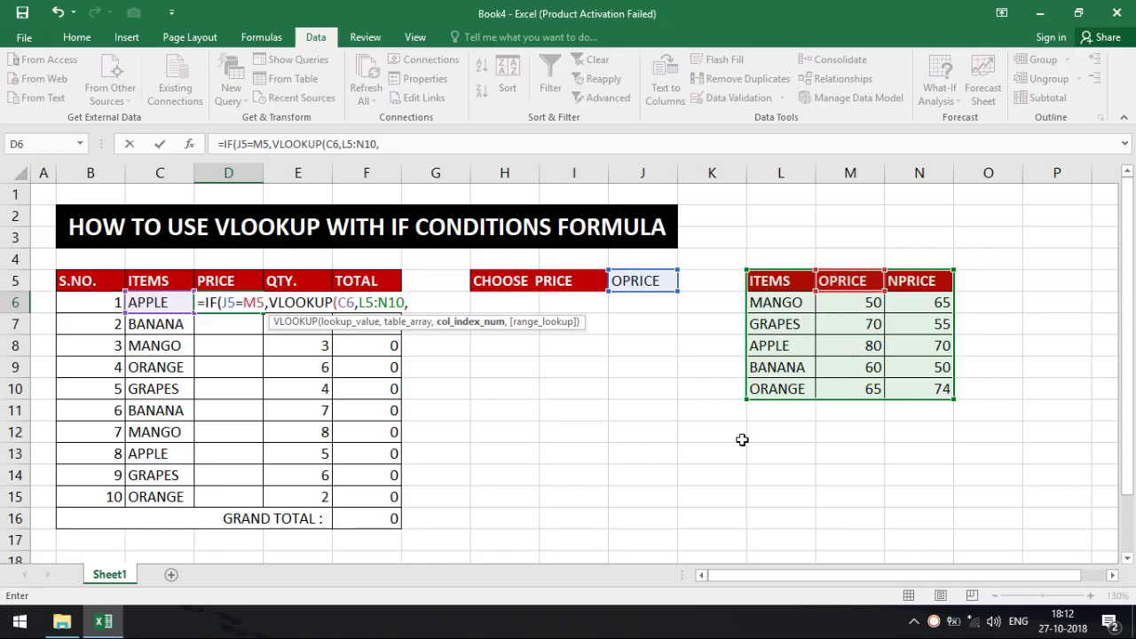
{"action": "type", "text": "2,"}
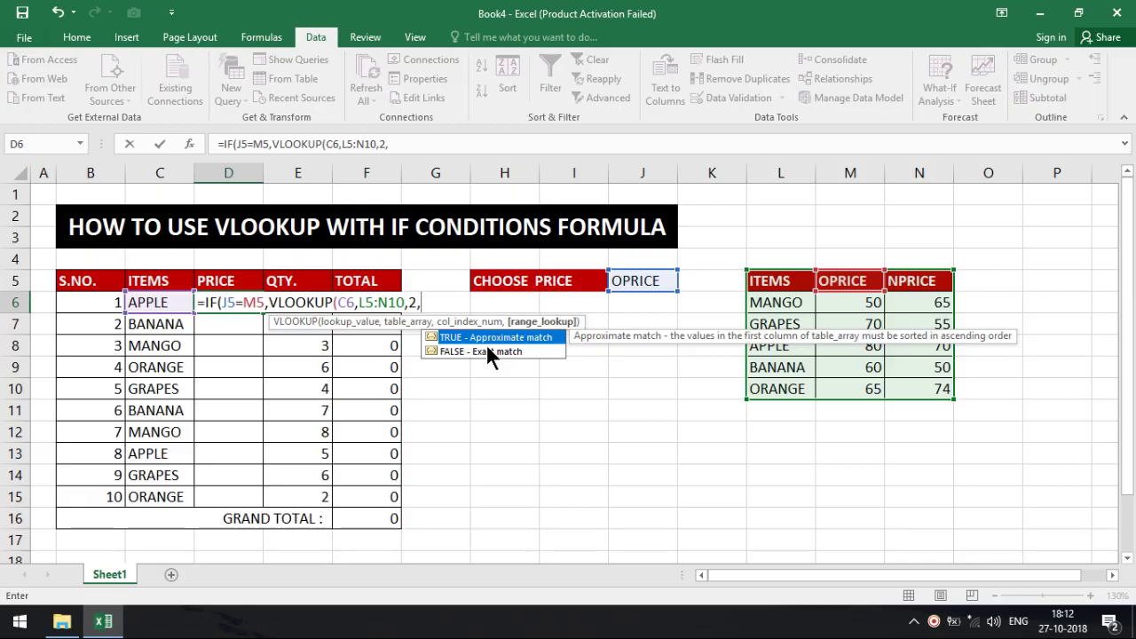
{"action": "type", "text": "0)"}
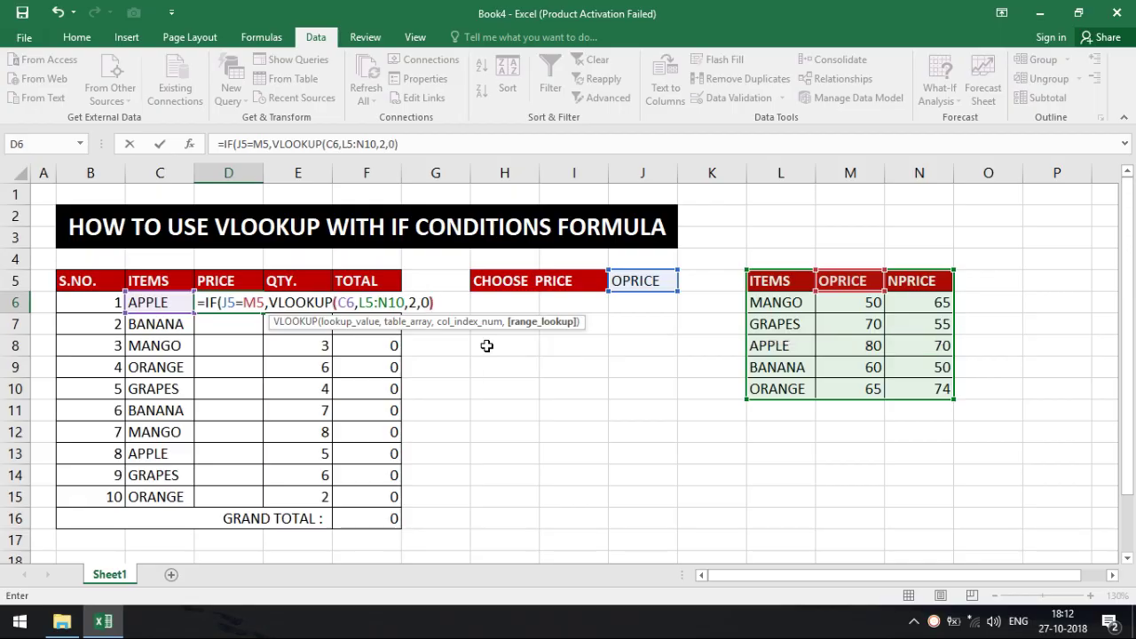
Add VLOOKUP(C6,L5:N10,3,0) as the value if false in the D6 formula and close the IF function
{"action": "type", "text": ","}
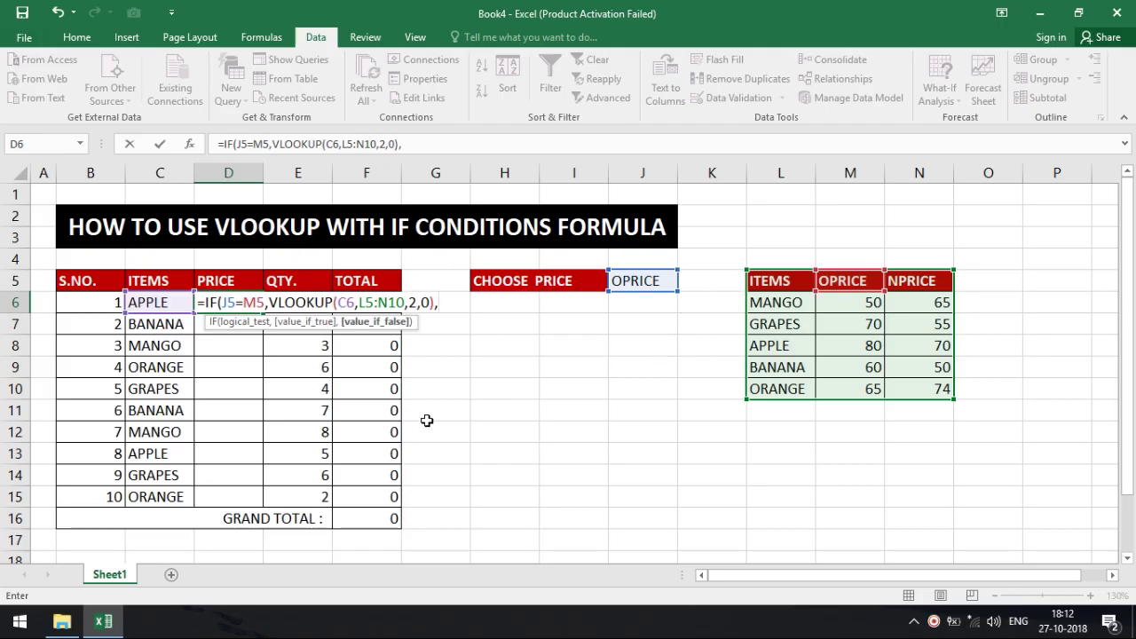
{"action": "type", "text": "VLOOKUP"}
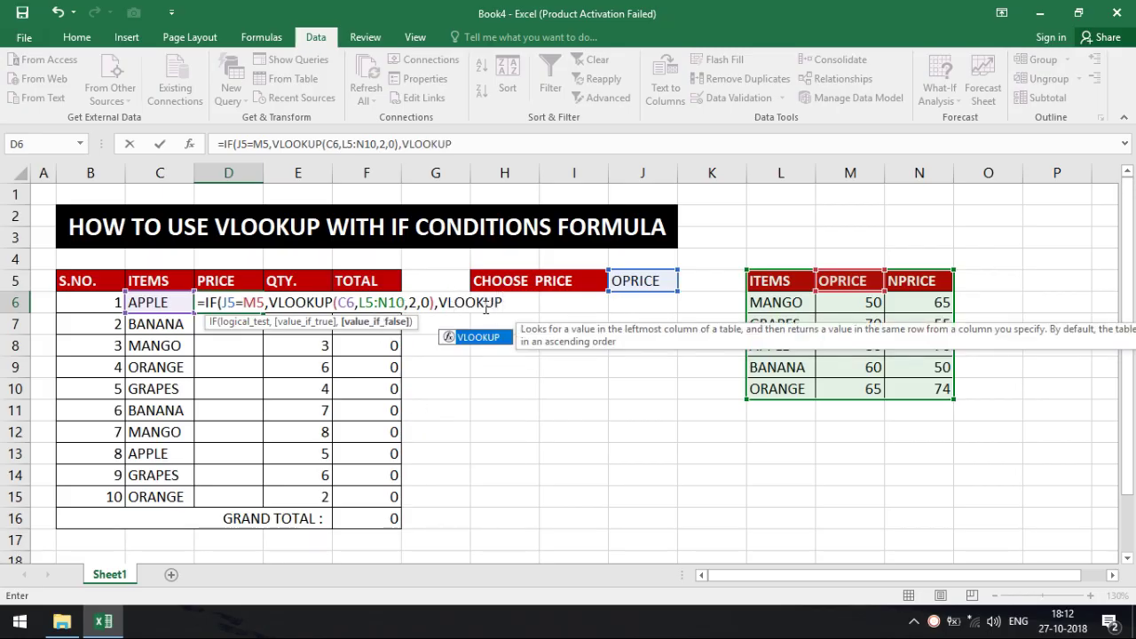
{"action": "type", "text": "("}
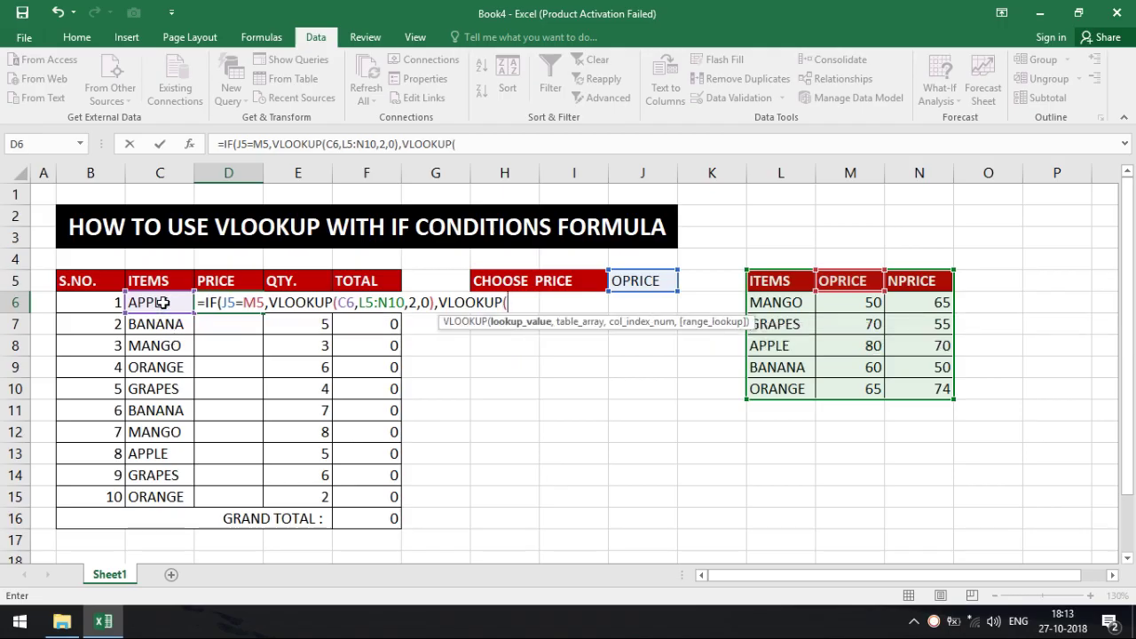
{"action": "left_click", "coordinate": [163, 303]}
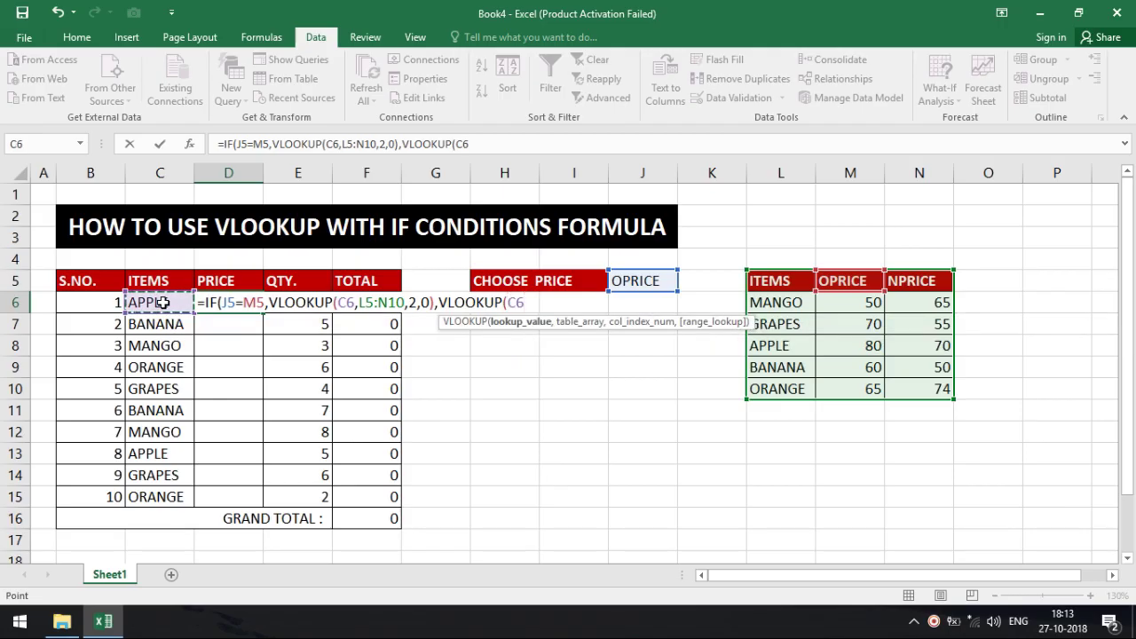
{"action": "type", "text": ","}
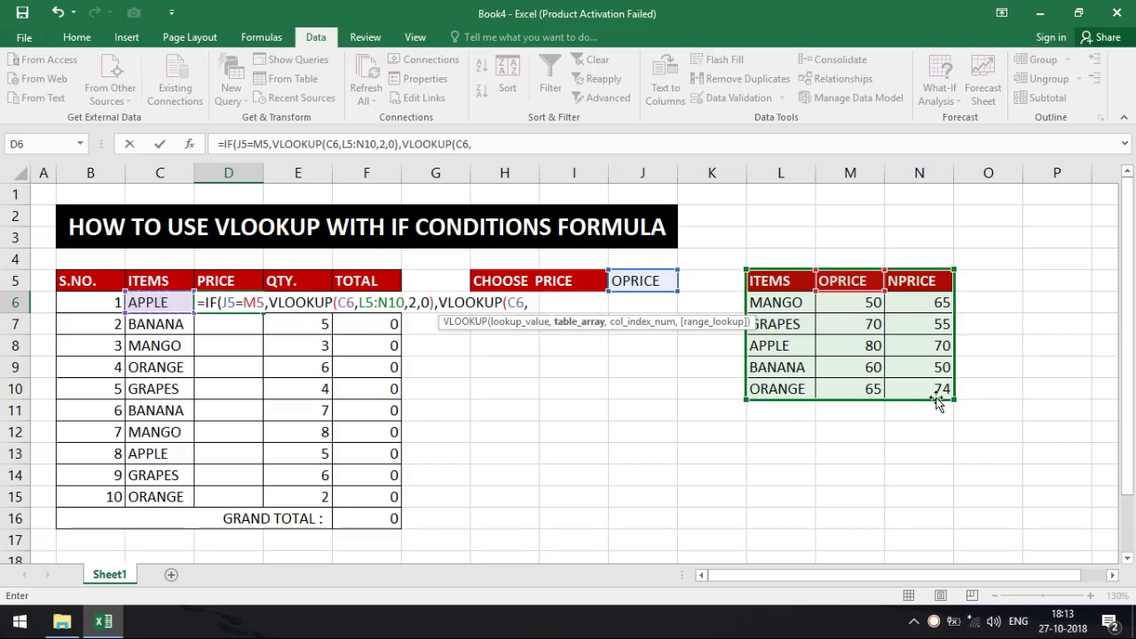
{"action": "left_click_drag", "start_coordinate": [940, 387], "coordinate": [782, 281]}
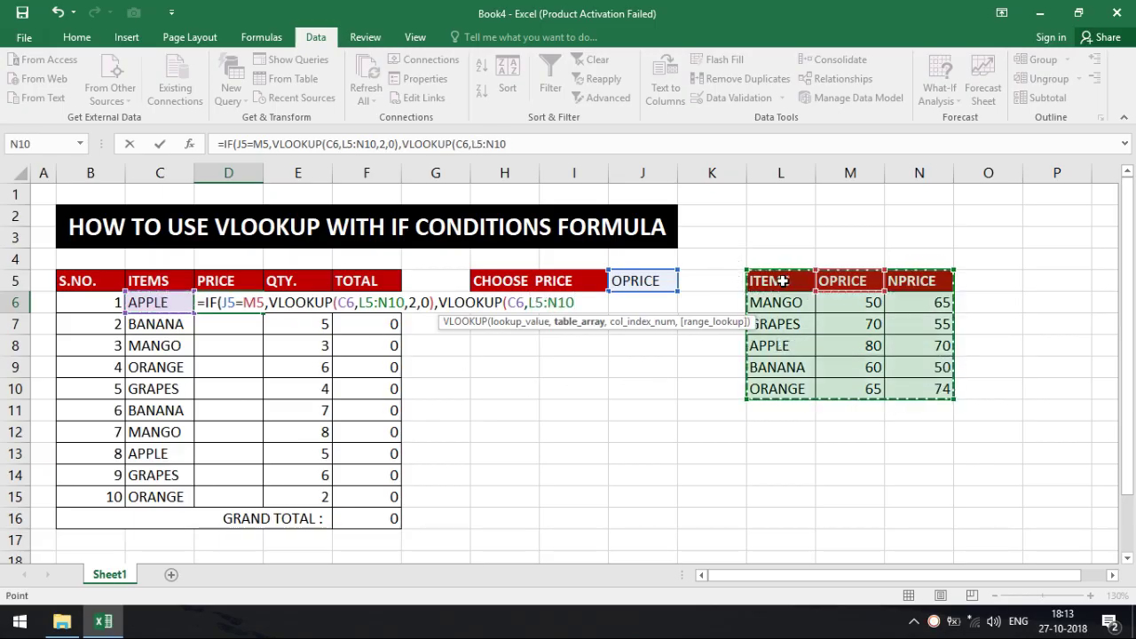
{"action": "type", "text": ",3"}
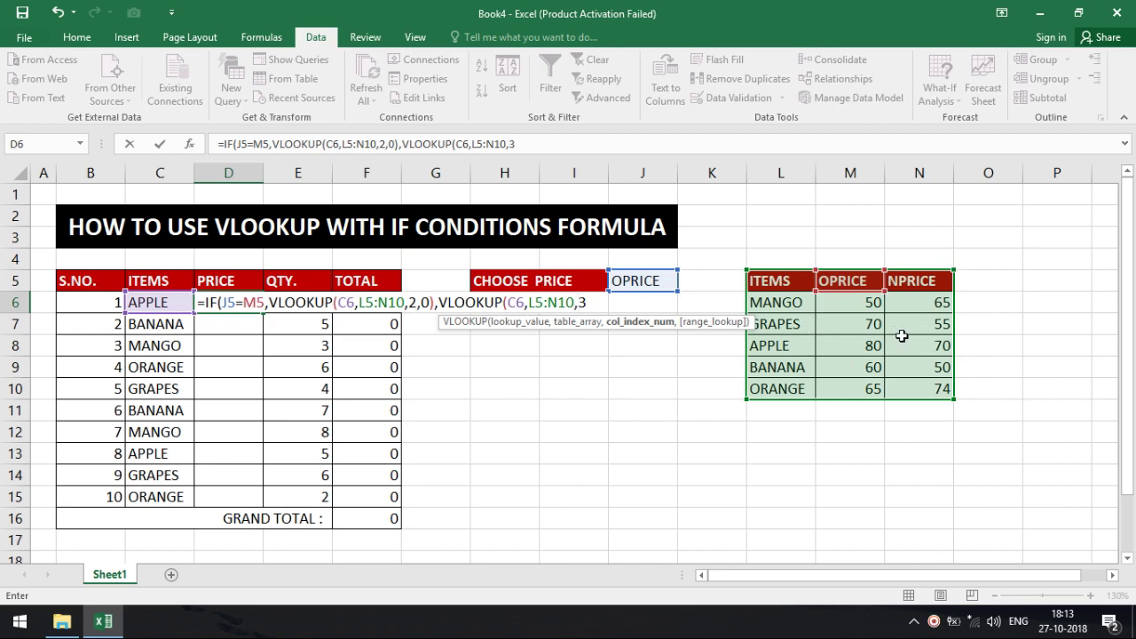
{"action": "type", "text": ","}
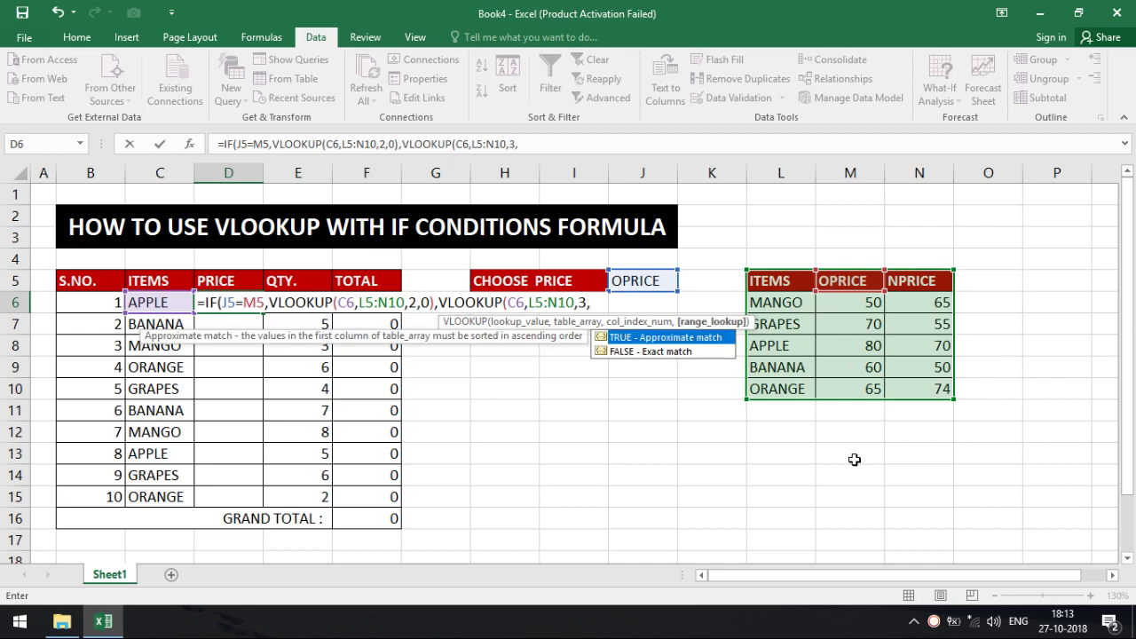
{"action": "type", "text": "0"}
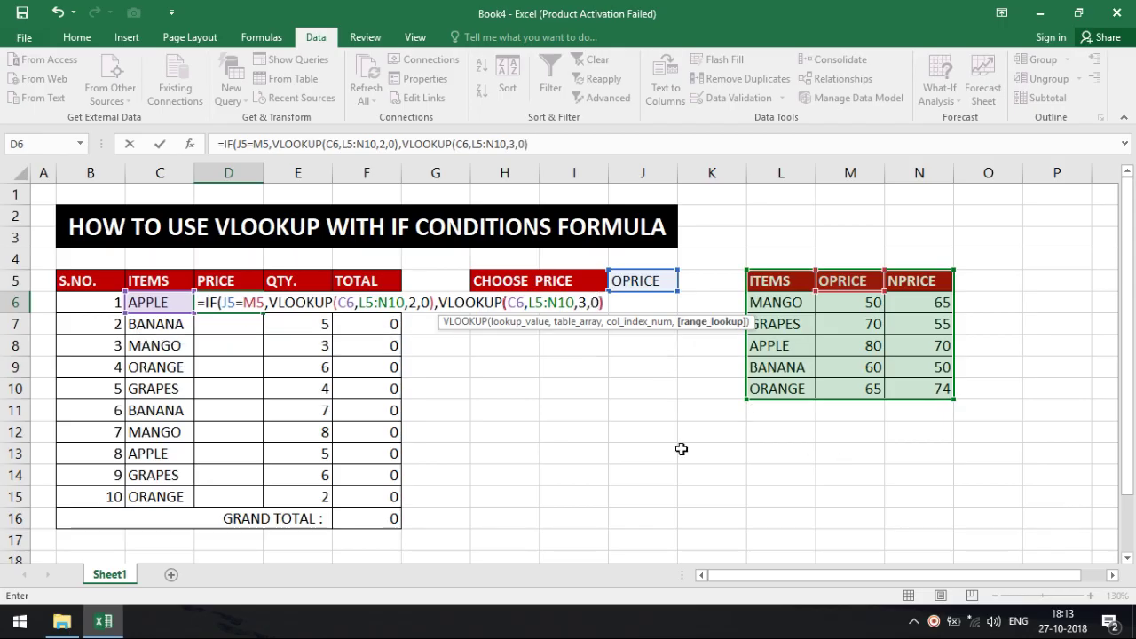
{"action": "type", "text": ")"}
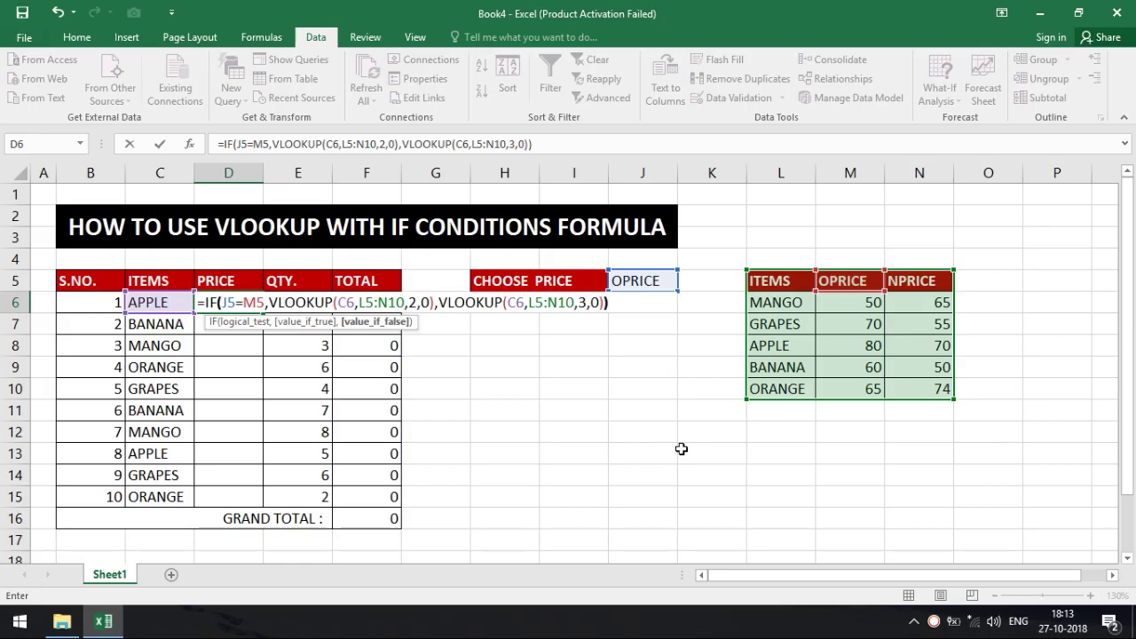
Close and enter the IF formula with both VLOOKUPs in PRICE cell D6, then reselect that cell
{"action": "type", "text": ")"}
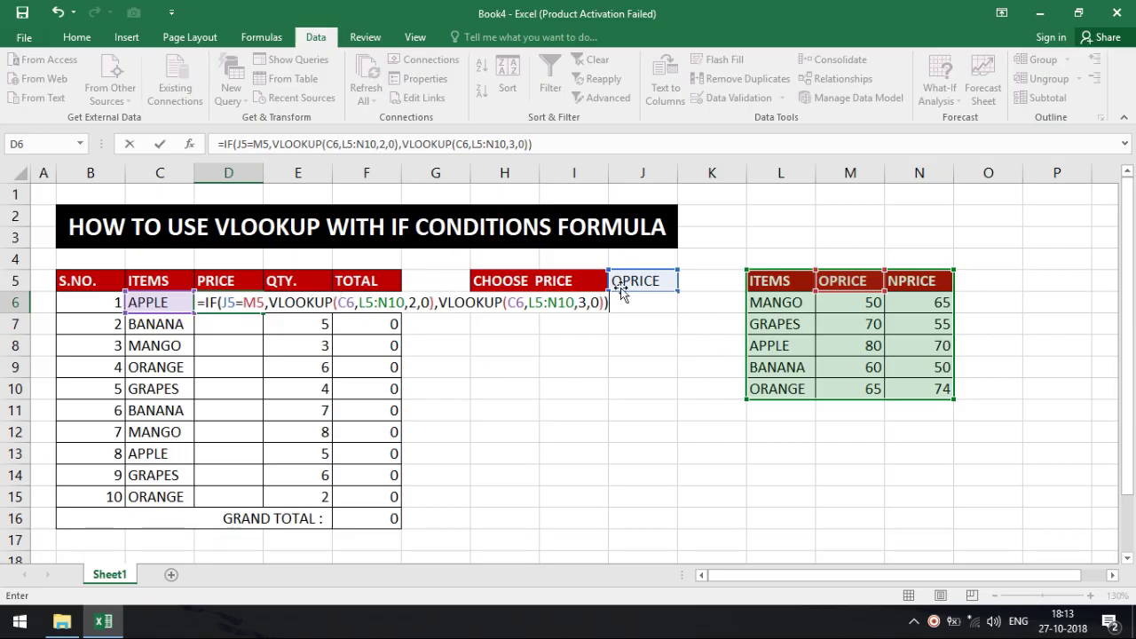
{"action": "key", "text": "Return"}
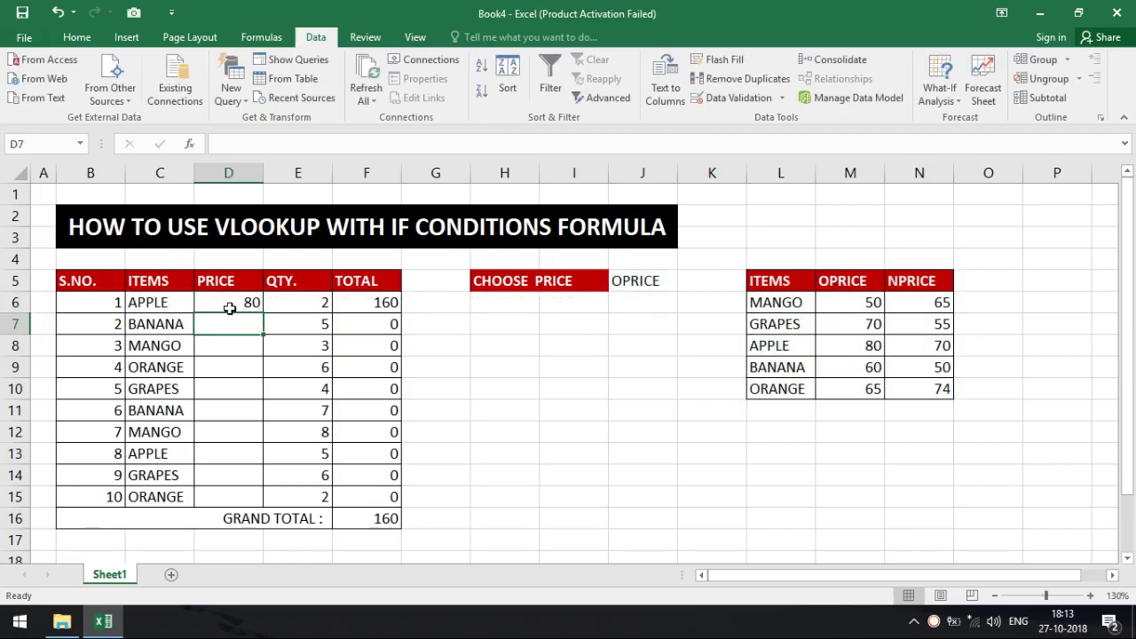
{"action": "left_click", "coordinate": [228, 303]}
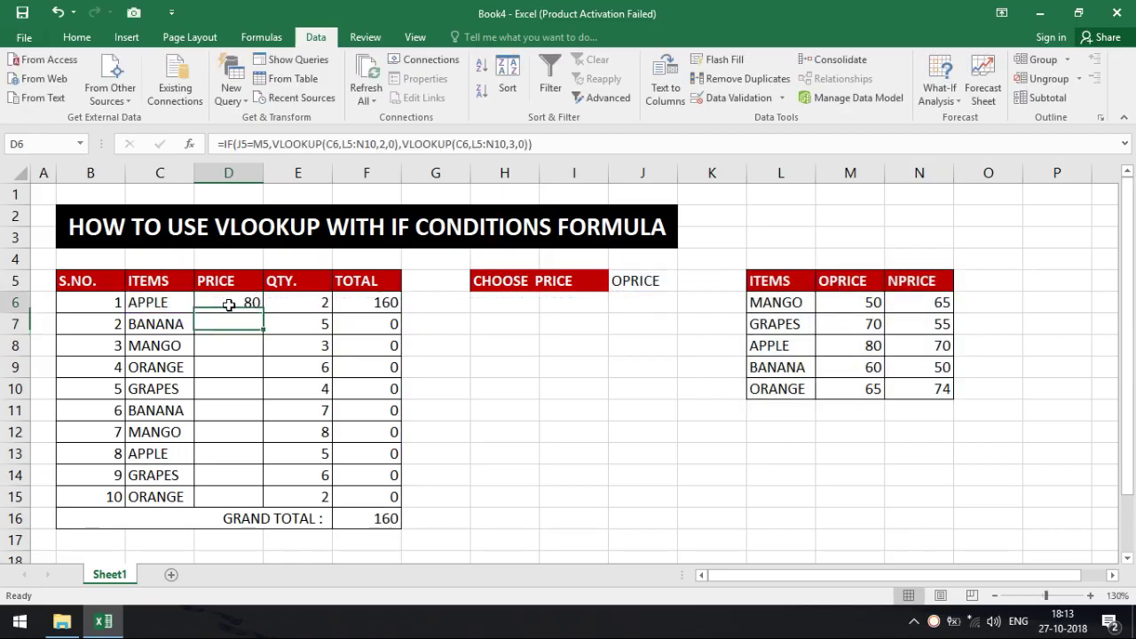
Test the D6 formula by switching the price chooser in J5 to NPRICE and back to OPRICE
{"action": "left_click", "coordinate": [626, 282]}
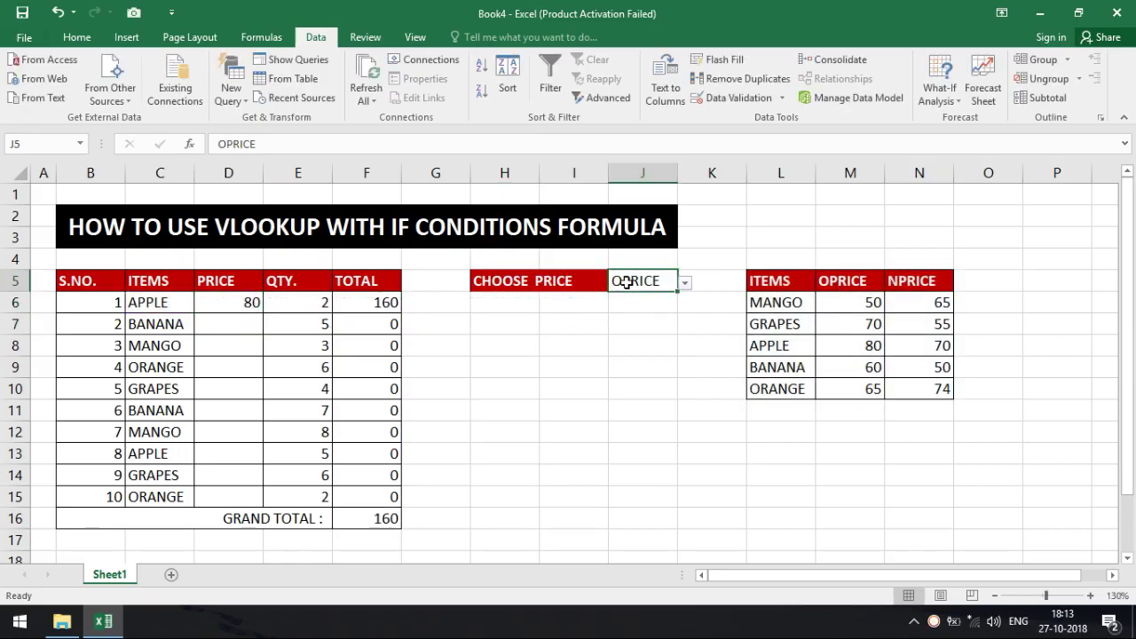
{"action": "left_click", "coordinate": [684, 282]}
{"action": "left_click", "coordinate": [670, 312]}
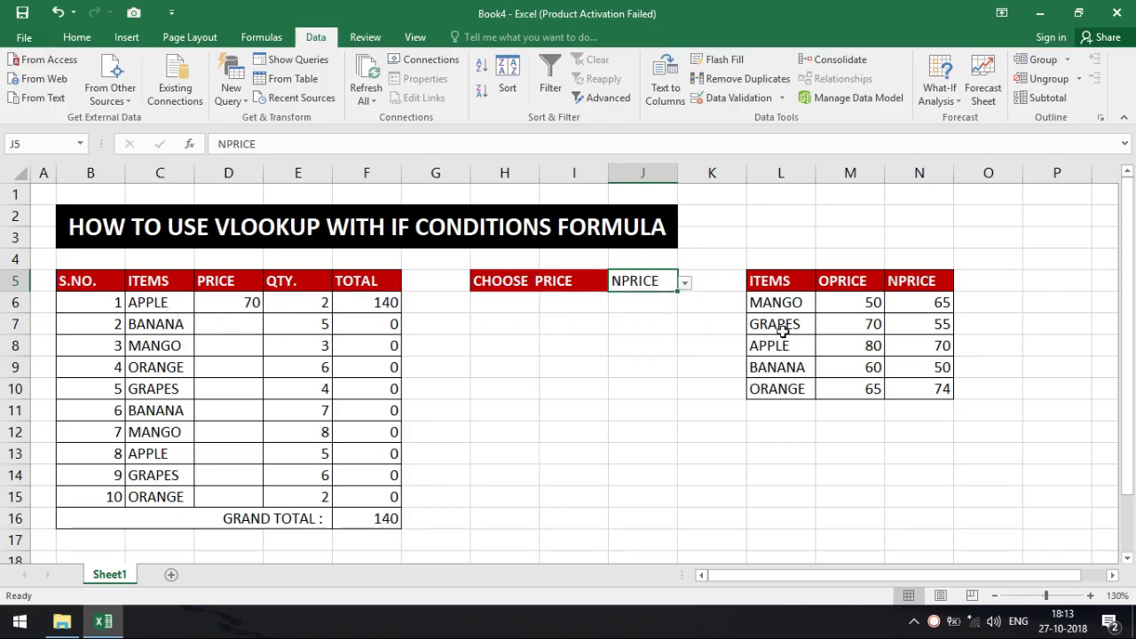
{"action": "left_click", "coordinate": [684, 282]}
{"action": "left_click", "coordinate": [670, 296]}
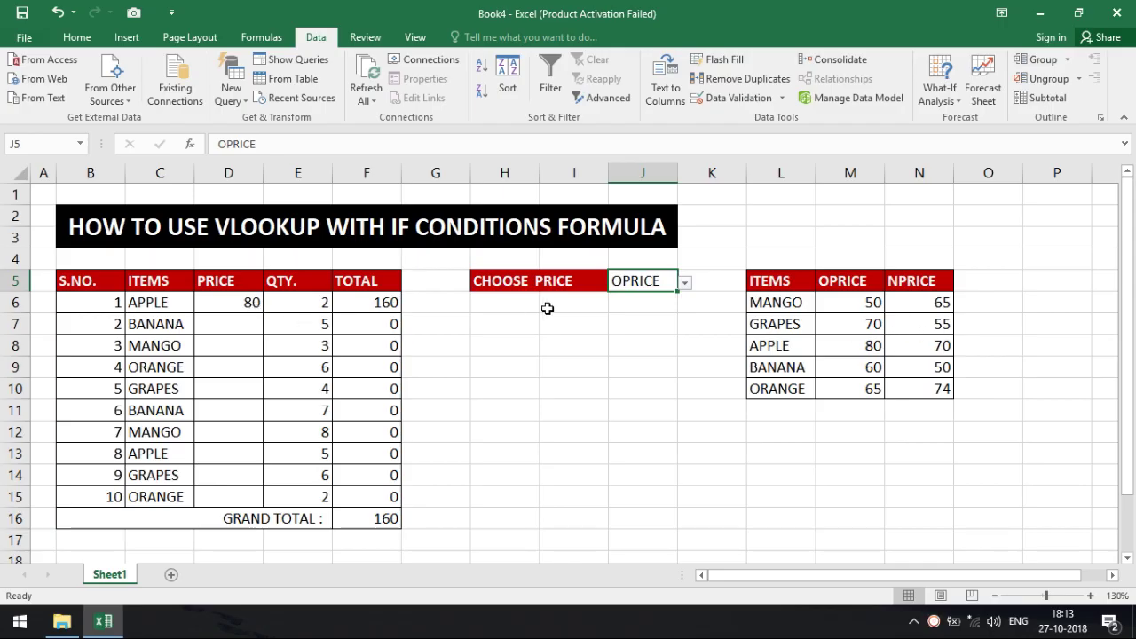
Clear the IF and VLOOKUP formula from PRICE cell D6
{"action": "left_click", "coordinate": [255, 302]}
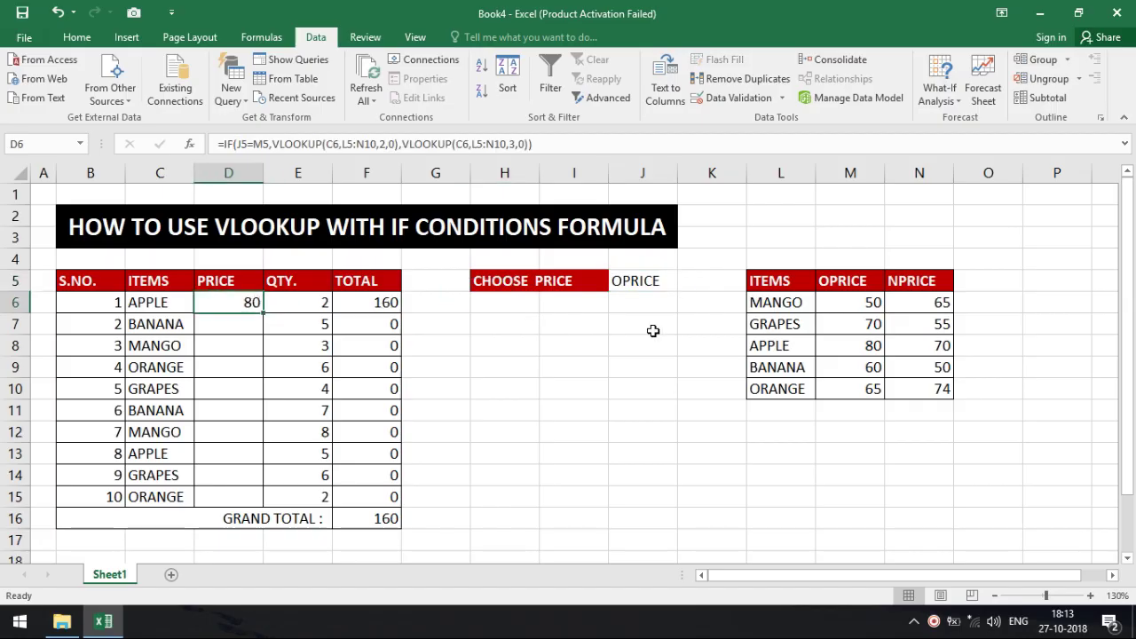
{"action": "key", "text": "Delete"}
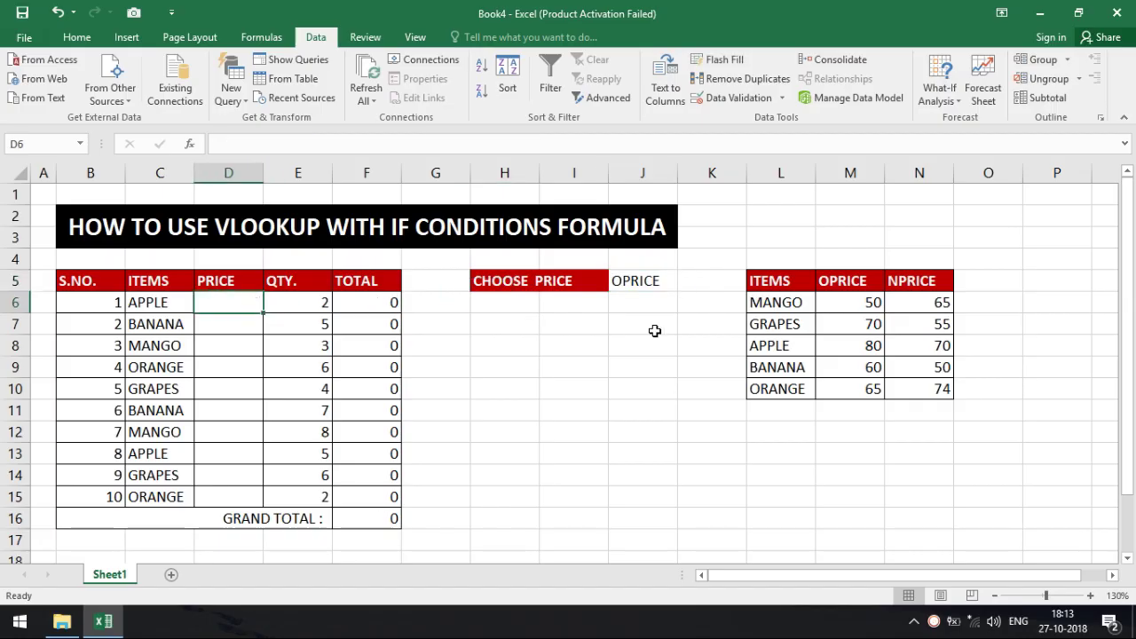
{"action": "left_click", "coordinate": [571, 388]}
Start a new IF formula in PRICE cell D6 with J5=M5 as the logical test
{"action": "left_click", "coordinate": [247, 303]}
{"action": "type", "text": "="}
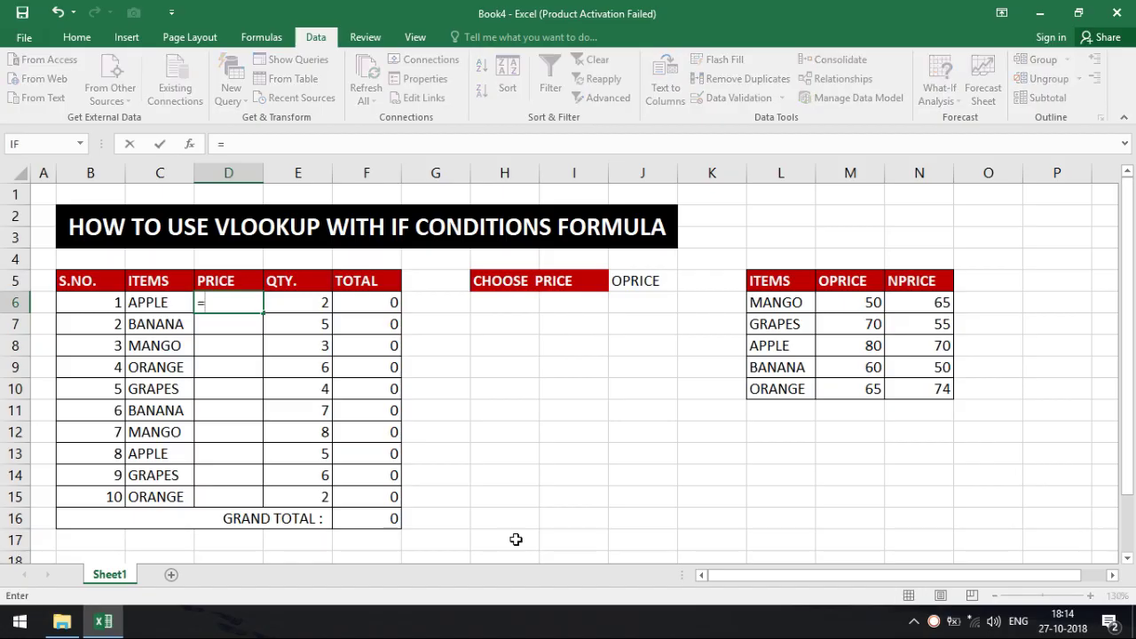
{"action": "type", "text": "IF"}
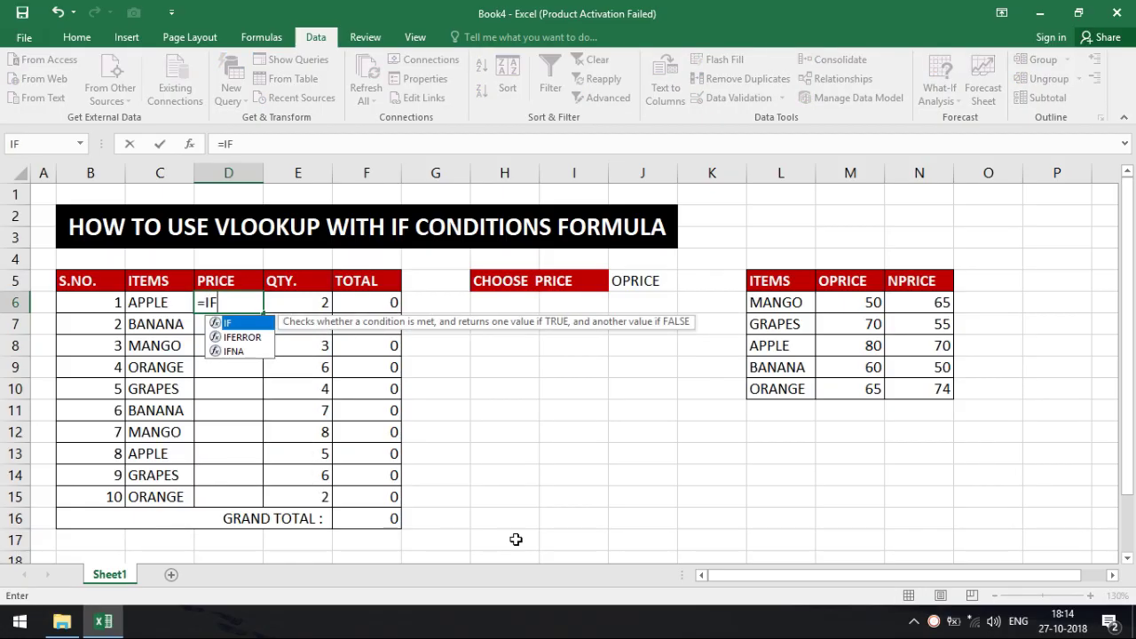
{"action": "type", "text": "("}
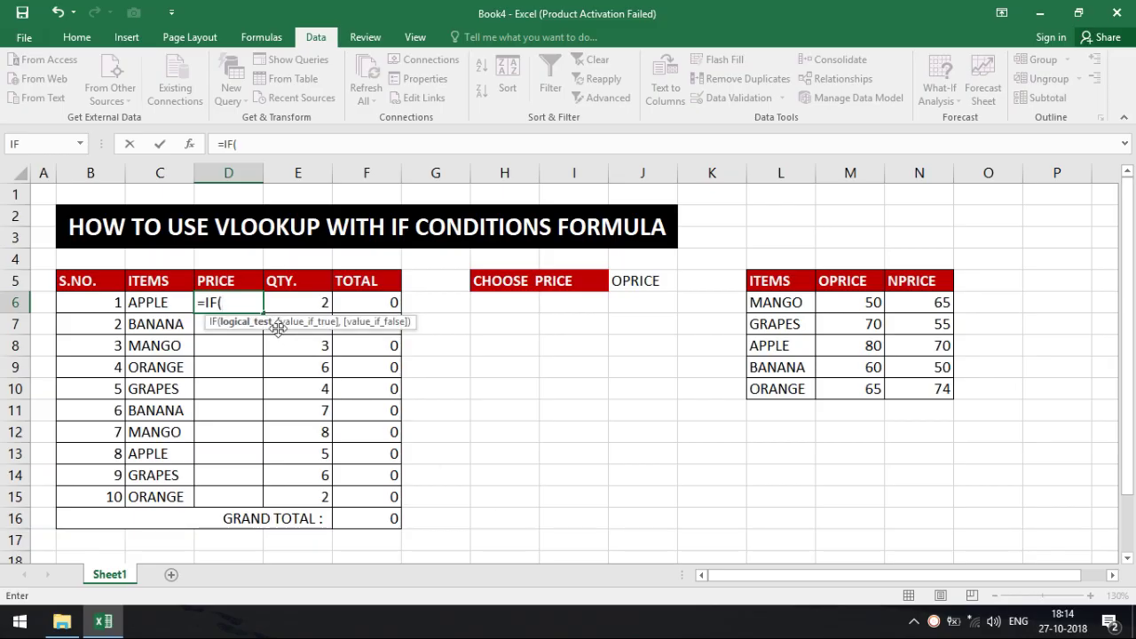
{"action": "left_click", "coordinate": [652, 281]}
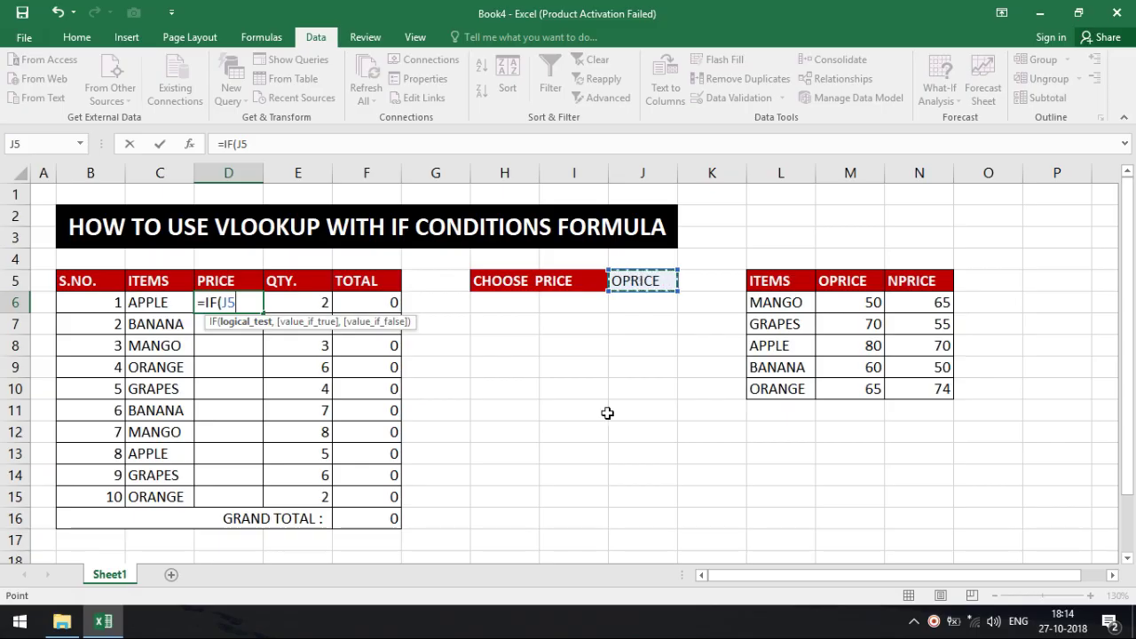
{"action": "type", "text": "="}
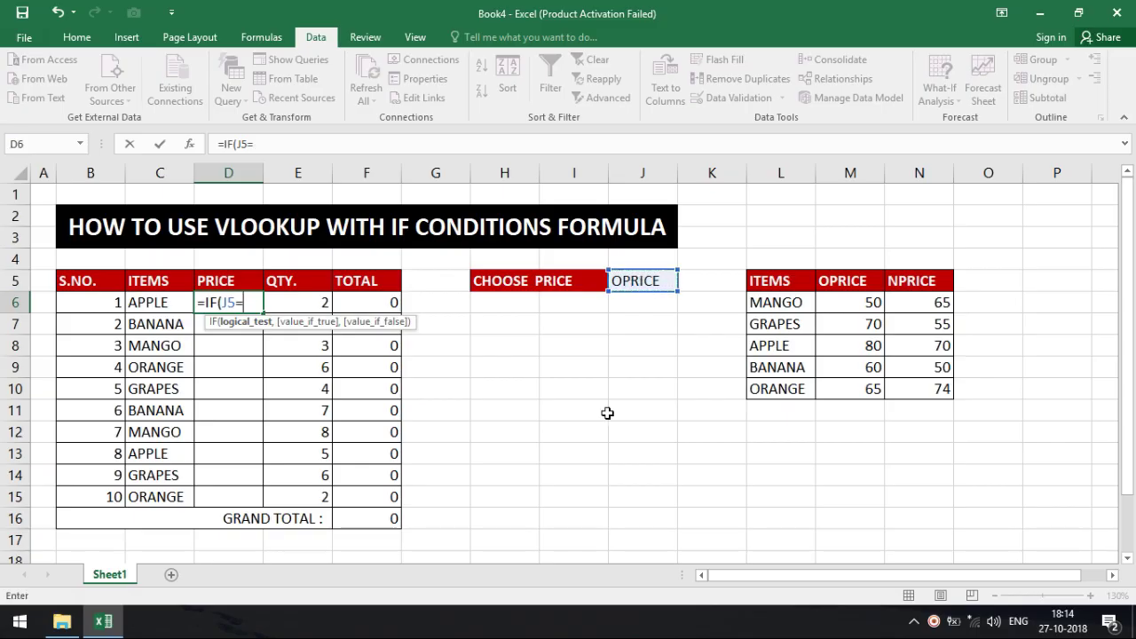
{"action": "left_click", "coordinate": [827, 282]}
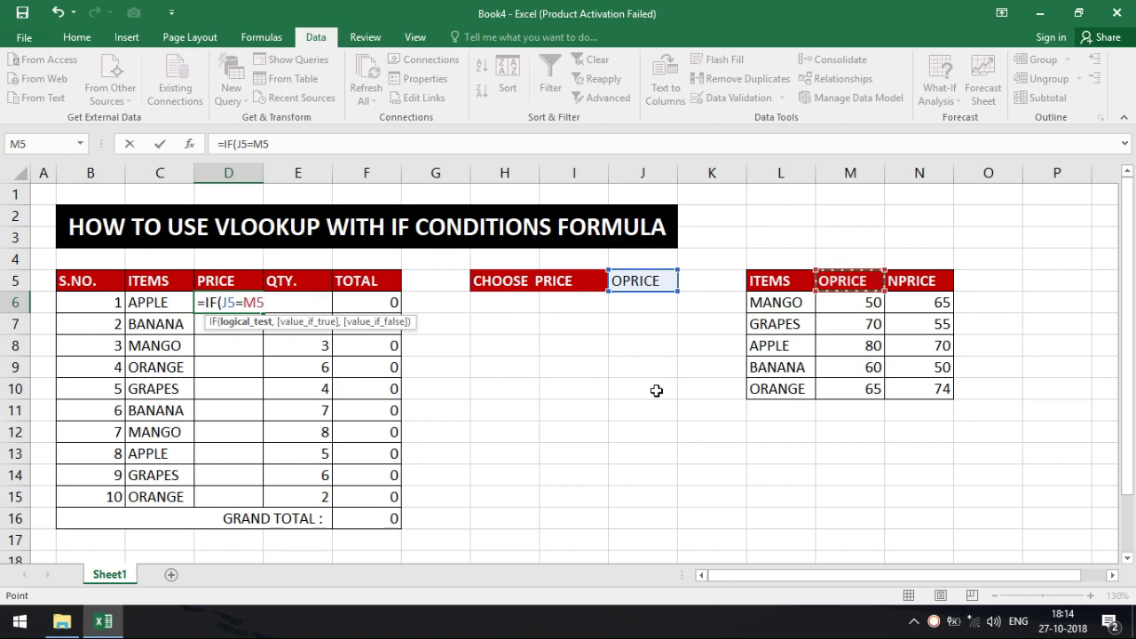
{"action": "type", "text": ","}
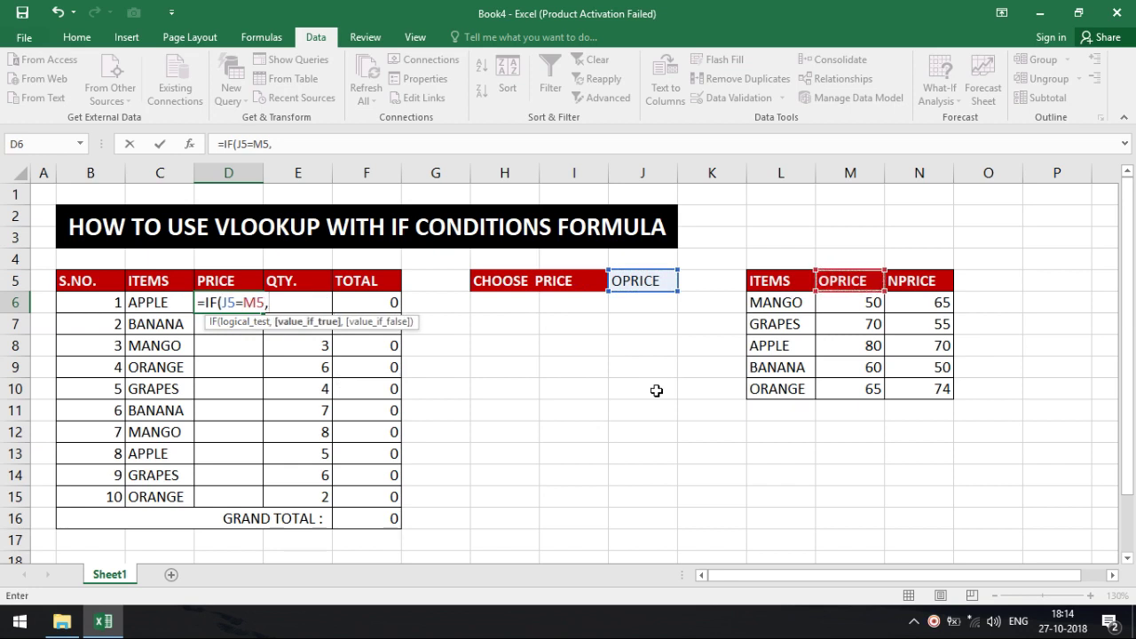
Add VLOOKUP(C6,L5:N10,2,0) as the value if true in the new D6 formula
{"action": "type", "text": "VLO"}
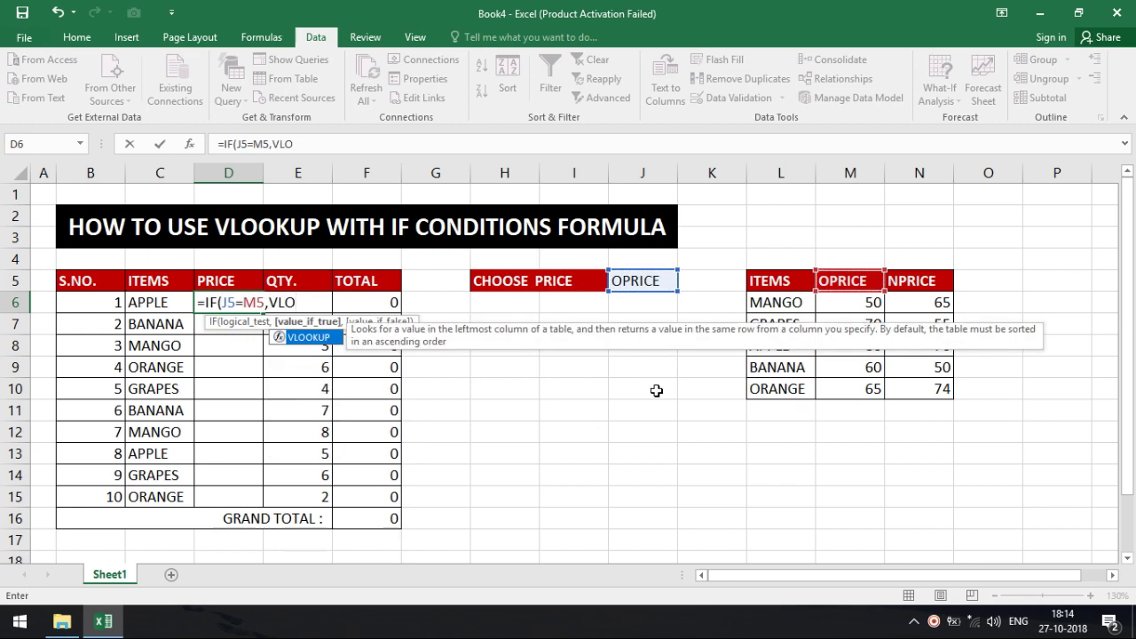
{"action": "type", "text": "OKUP("}
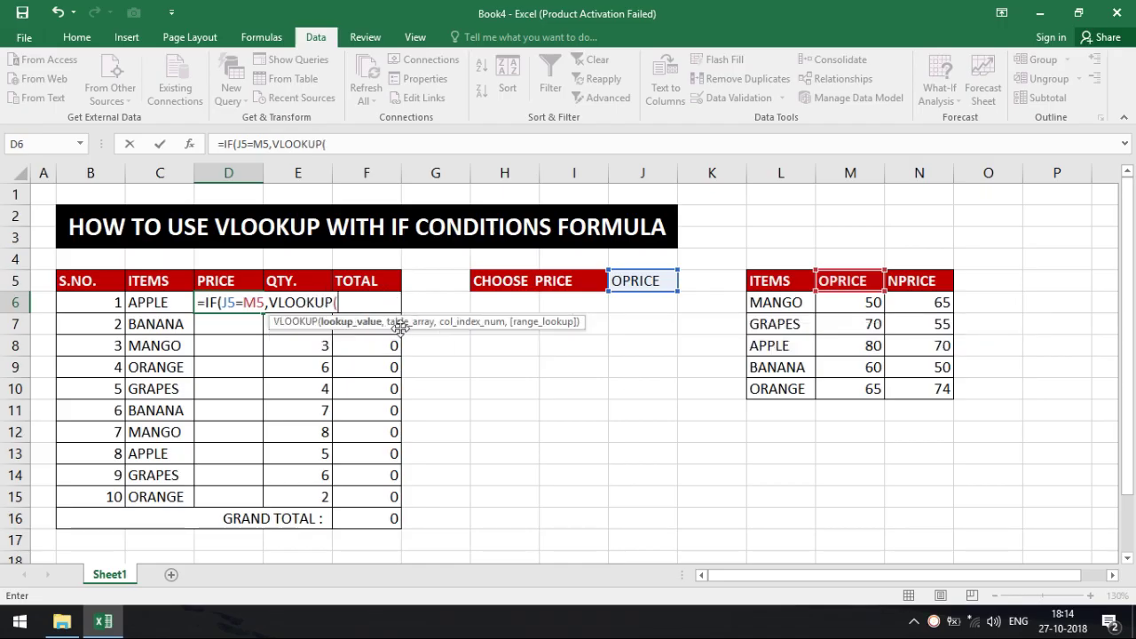
{"action": "left_click", "coordinate": [154, 302]}
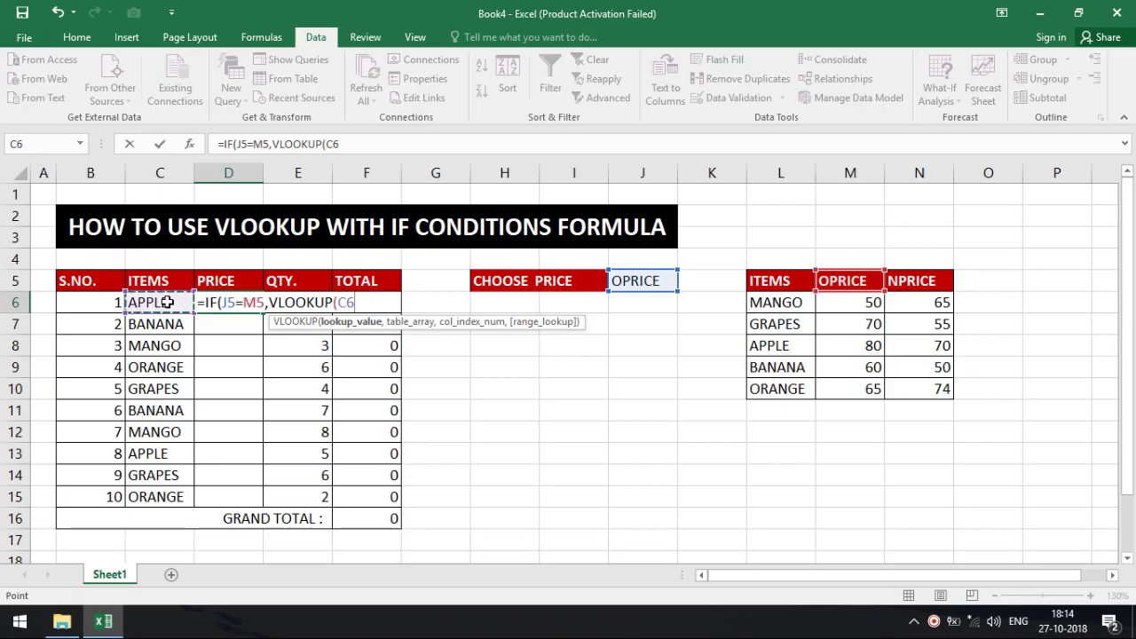
{"action": "type", "text": ","}
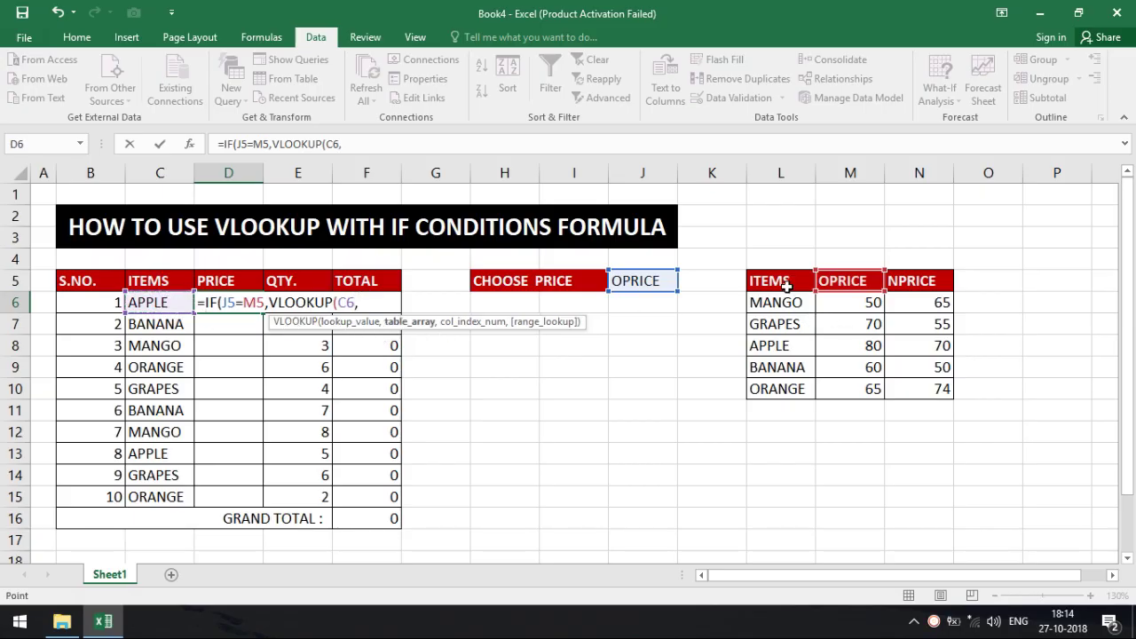
{"action": "left_click_drag", "start_coordinate": [786, 286], "coordinate": [921, 388]}
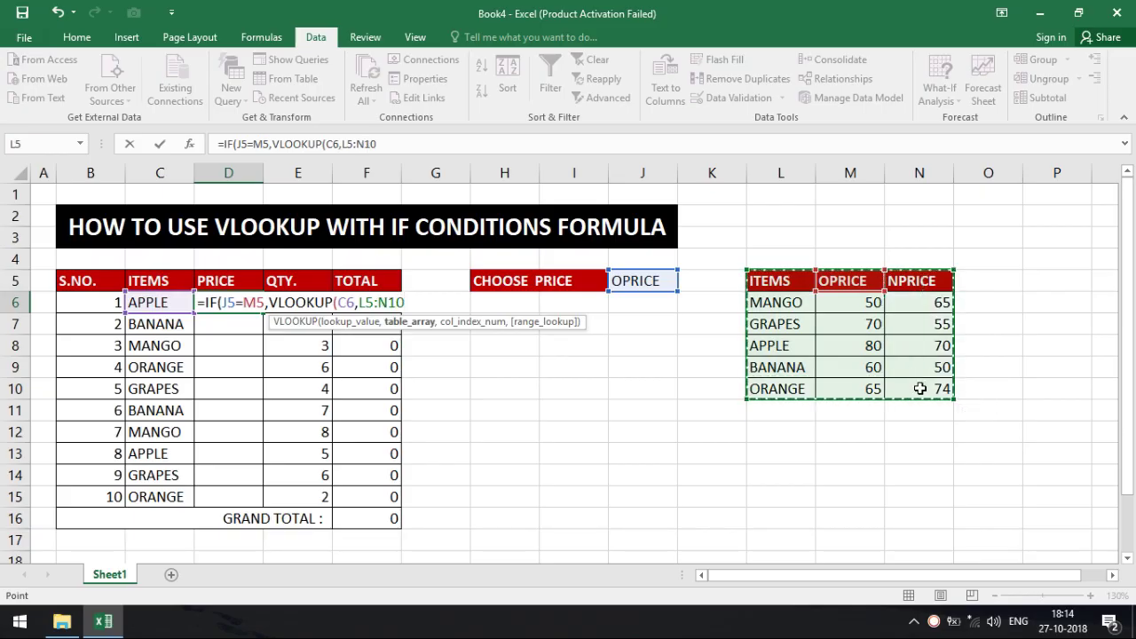
{"action": "type", "text": ",2"}
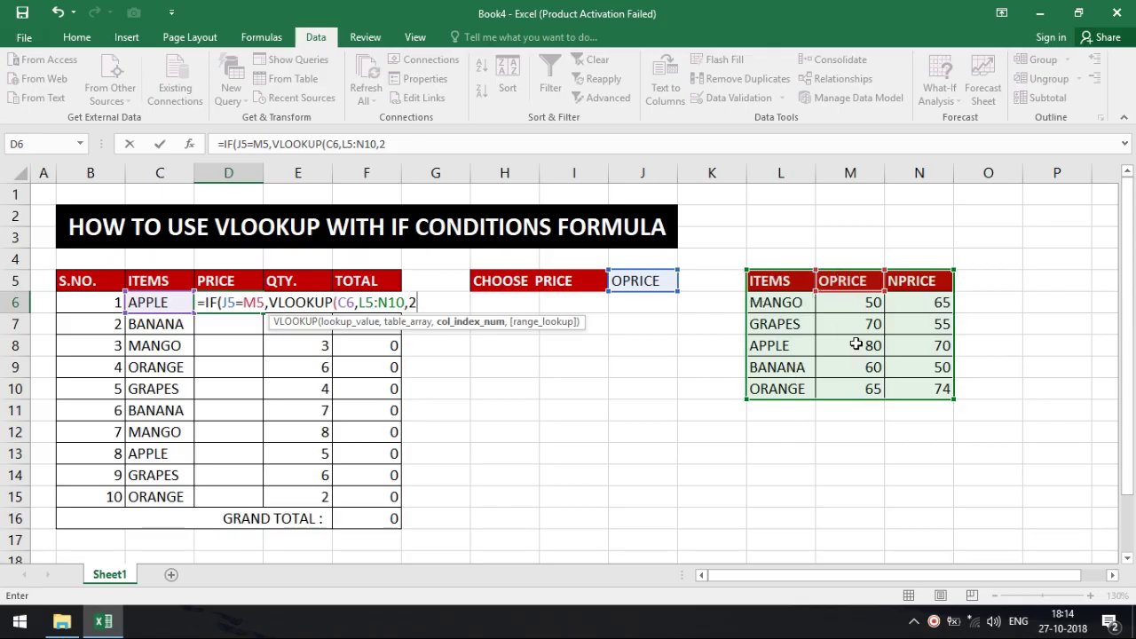
{"action": "type", "text": ","}
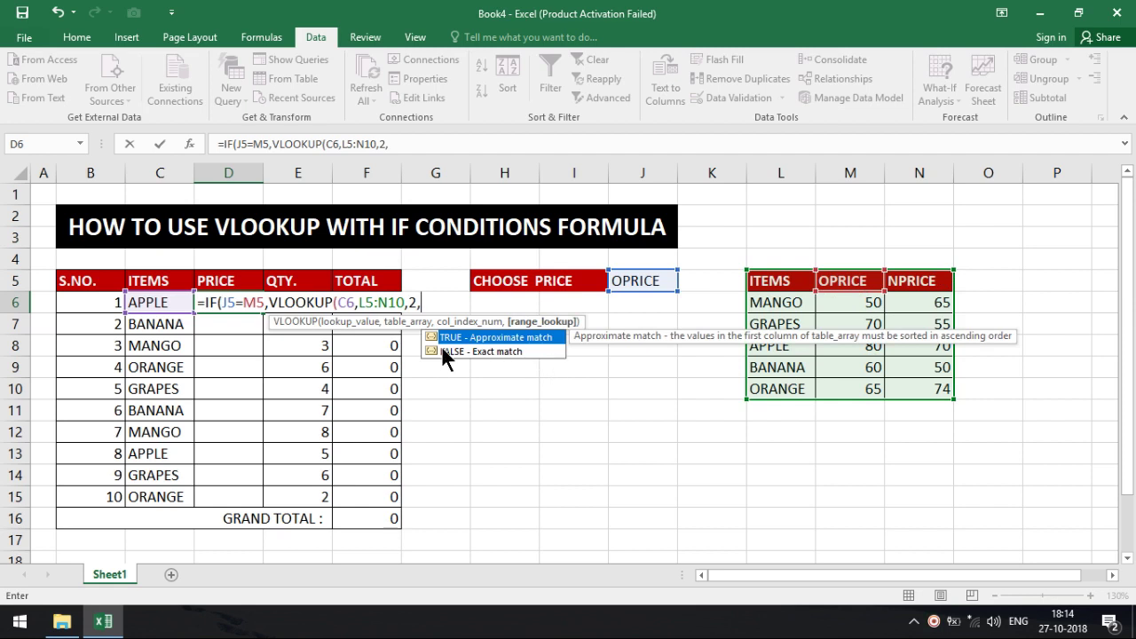
{"action": "type", "text": "0"}
{"action": "type", "text": ")"}
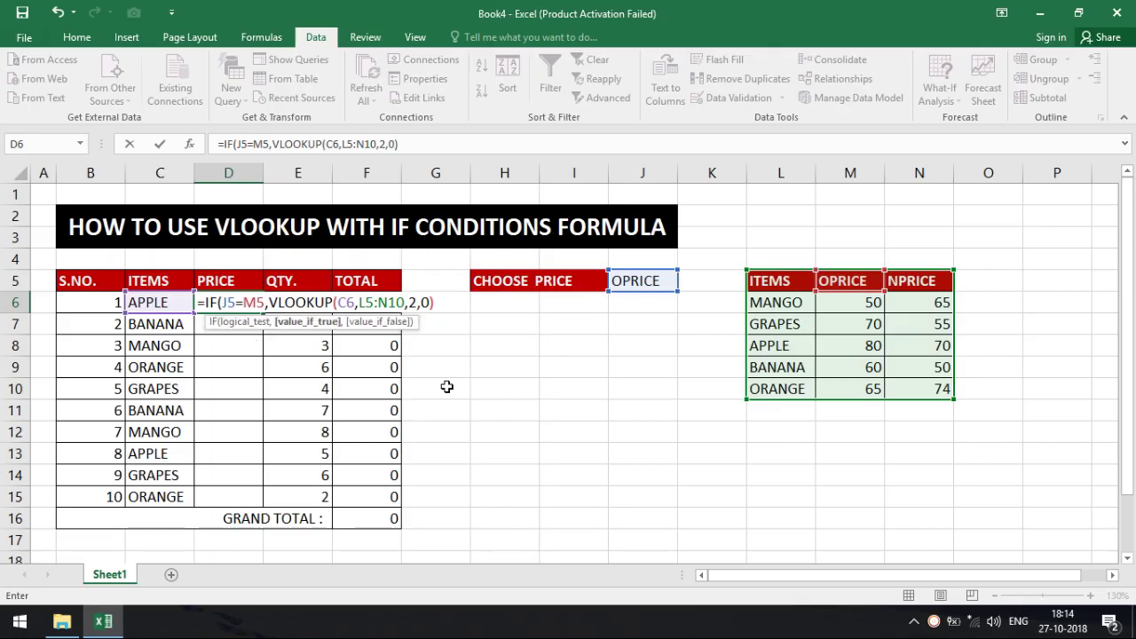
Add VLOOKUP(C6,L5:N10,3,0) as the value if false, close the IF function and enter the formula in D6
{"action": "type", "text": ",VLOOKUP"}
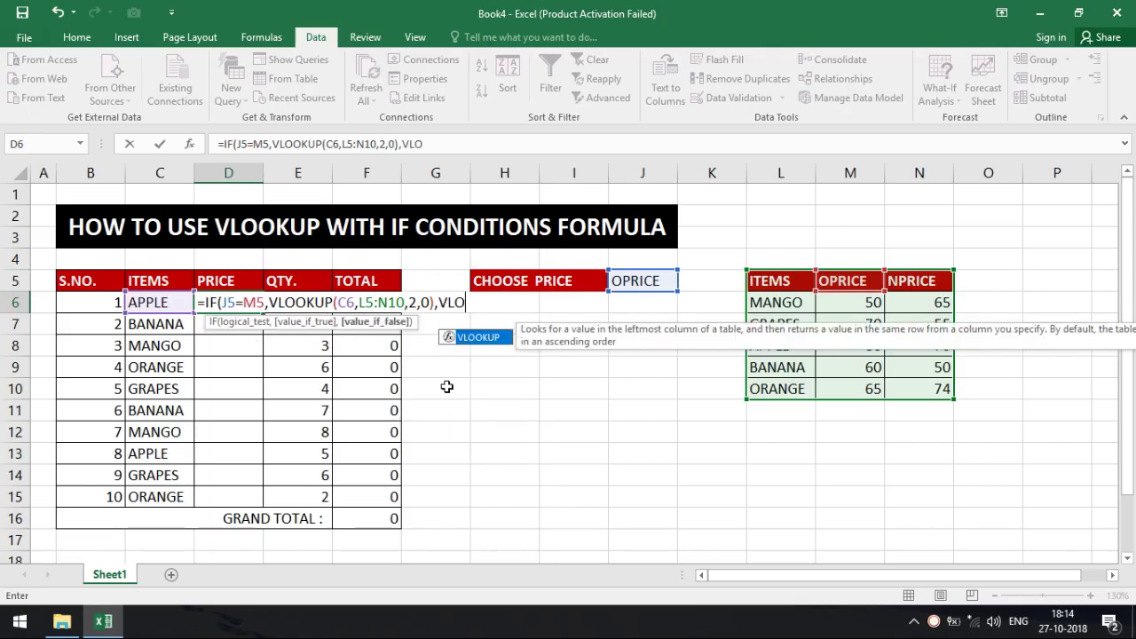
{"action": "type", "text": "("}
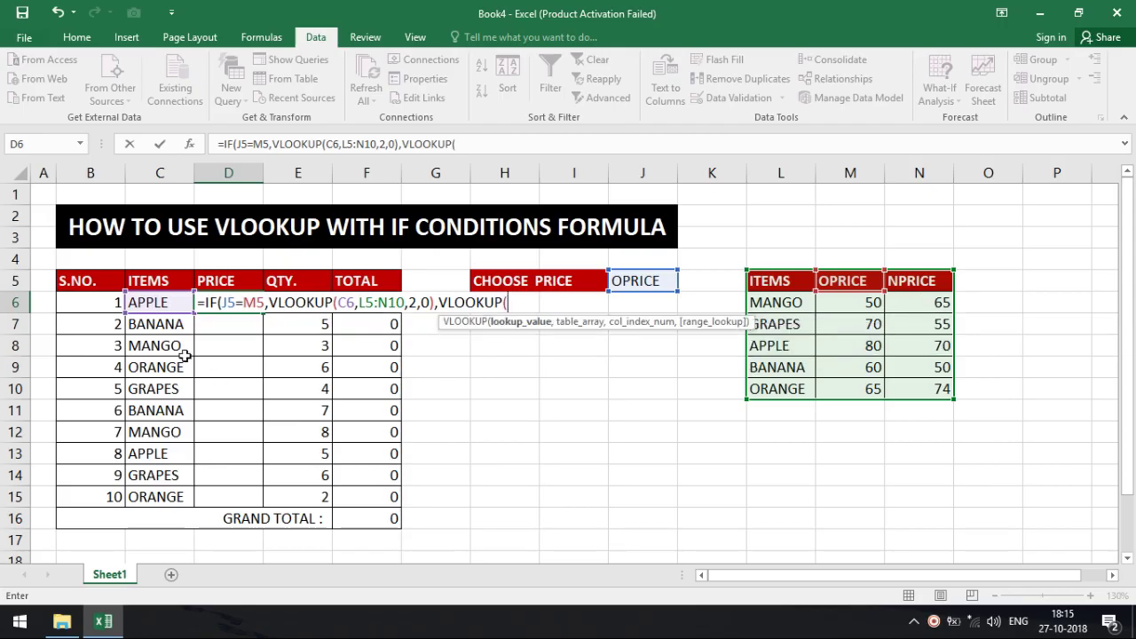
{"action": "left_click", "coordinate": [147, 303]}
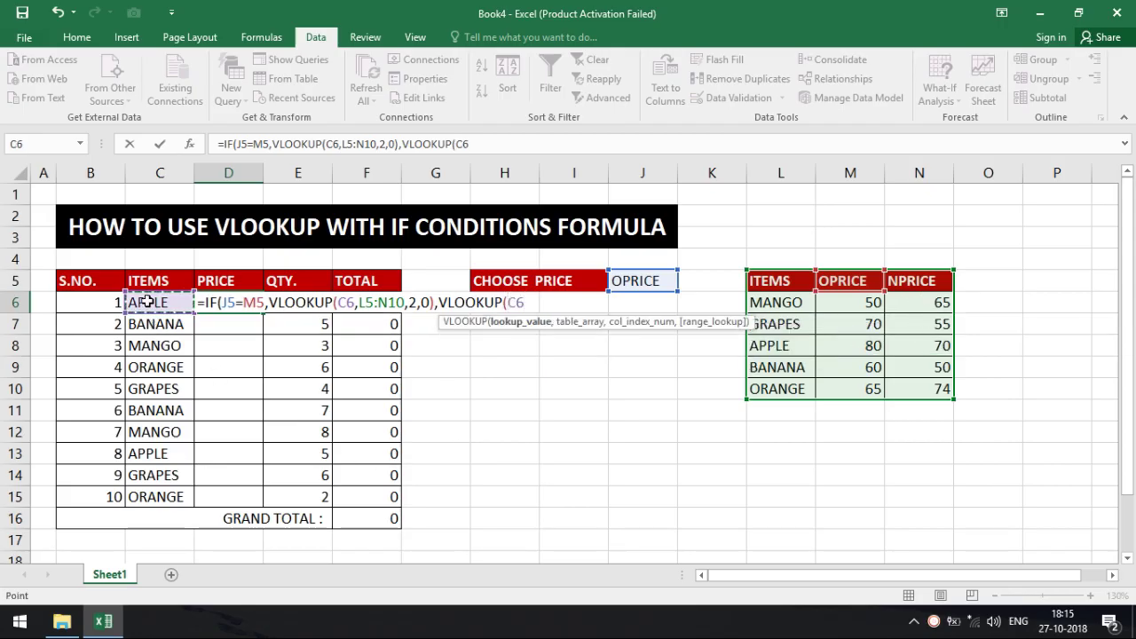
{"action": "type", "text": ","}
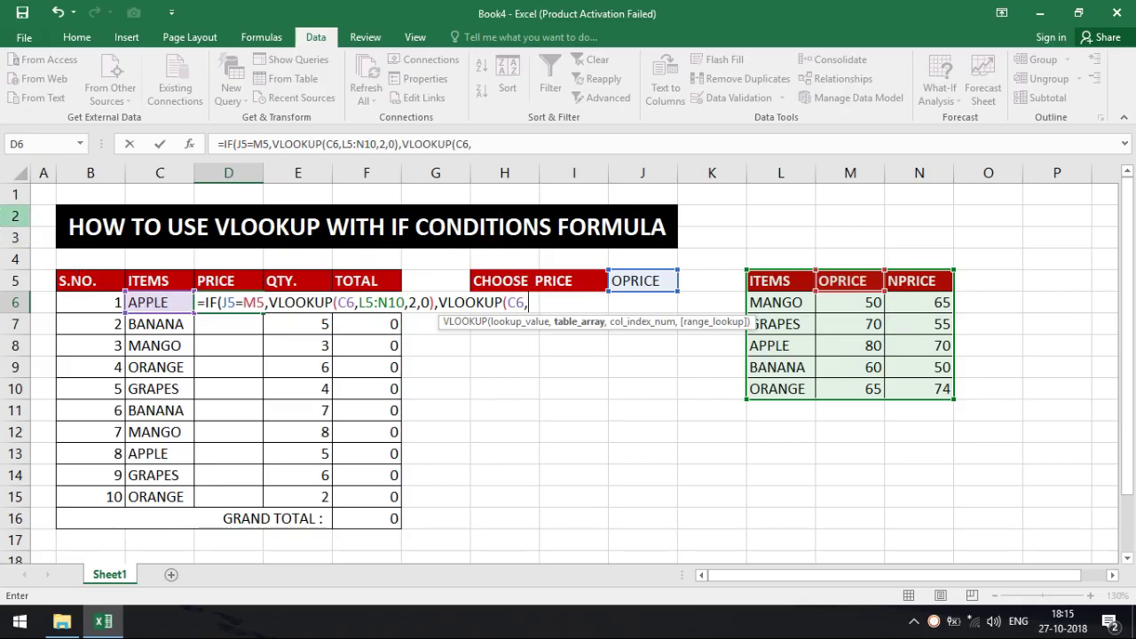
{"action": "left_click_drag", "start_coordinate": [776, 281], "coordinate": [928, 388]}
{"action": "type", "text": ","}
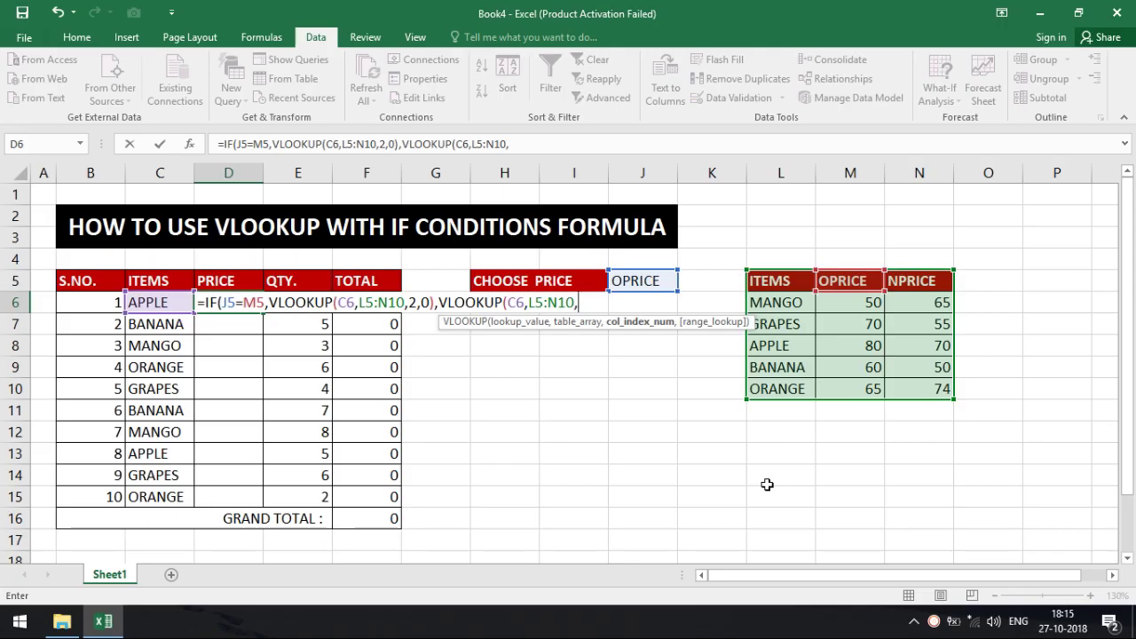
{"action": "type", "text": "3,"}
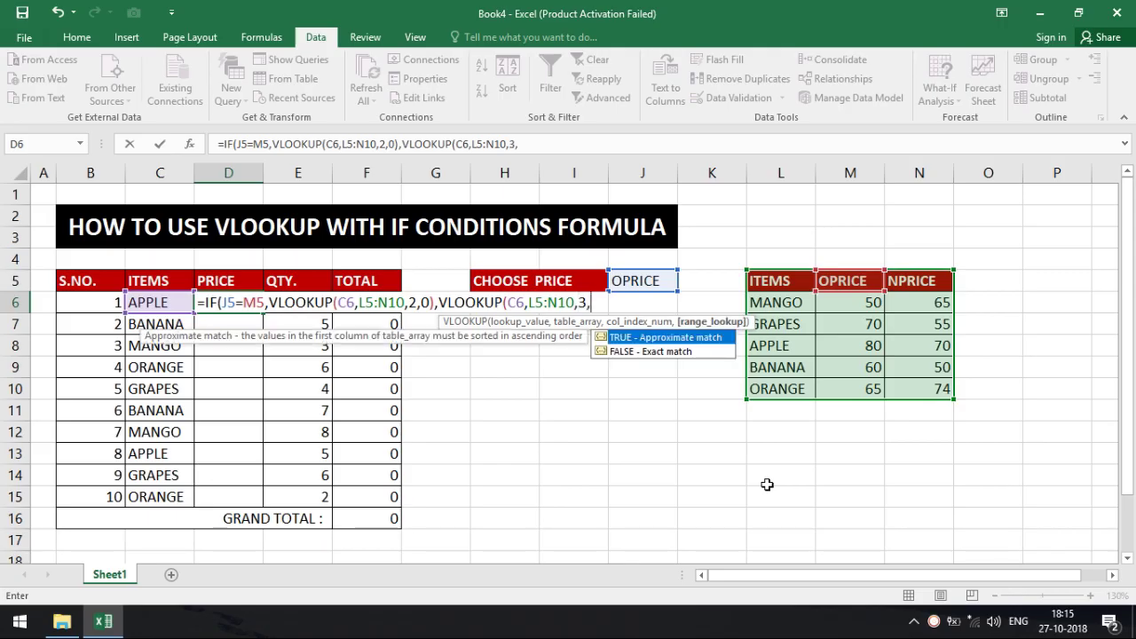
{"action": "type", "text": "0))"}
{"action": "key", "text": "Return"}
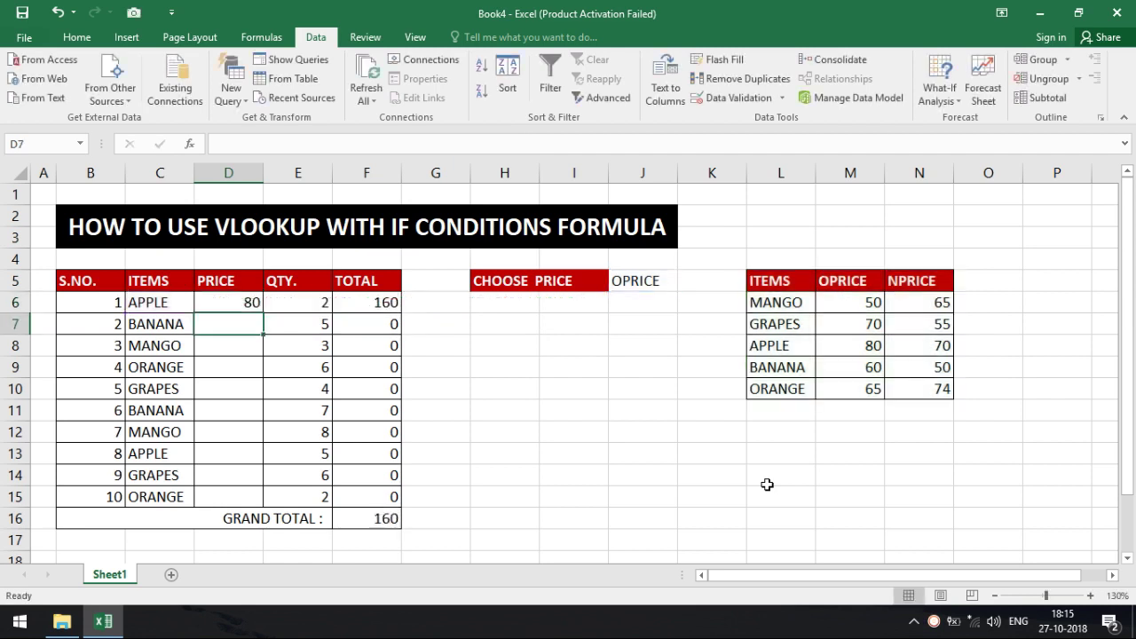
Make the logical test references in the D6 formula absolute, as $J$5=$M$5
{"action": "left_click", "coordinate": [253, 304]}
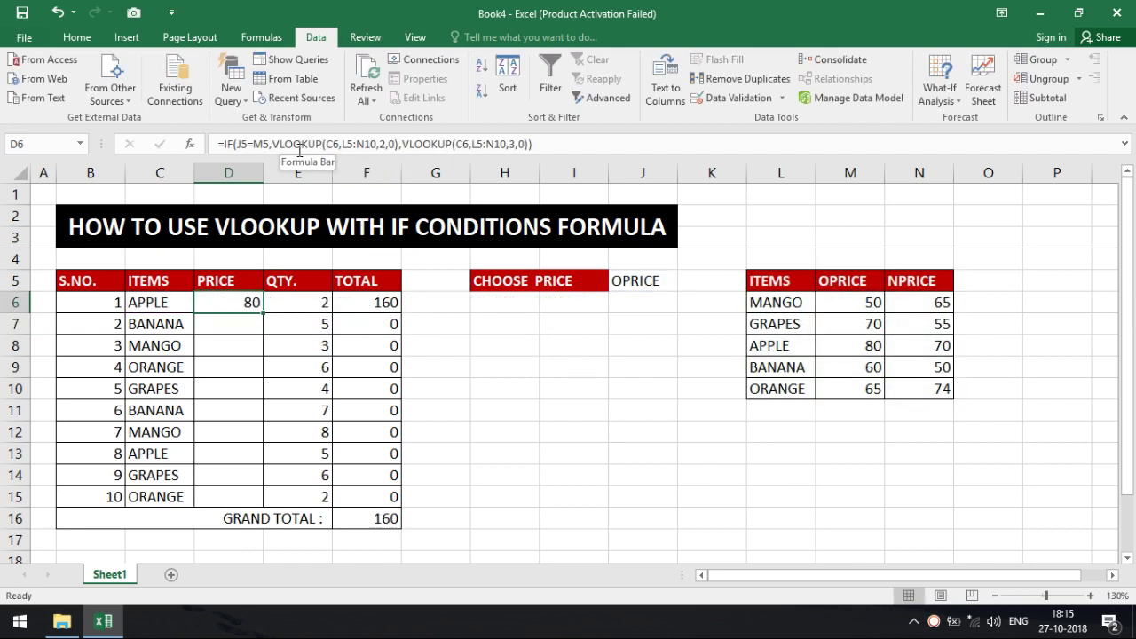
{"action": "double_click", "coordinate": [261, 144]}
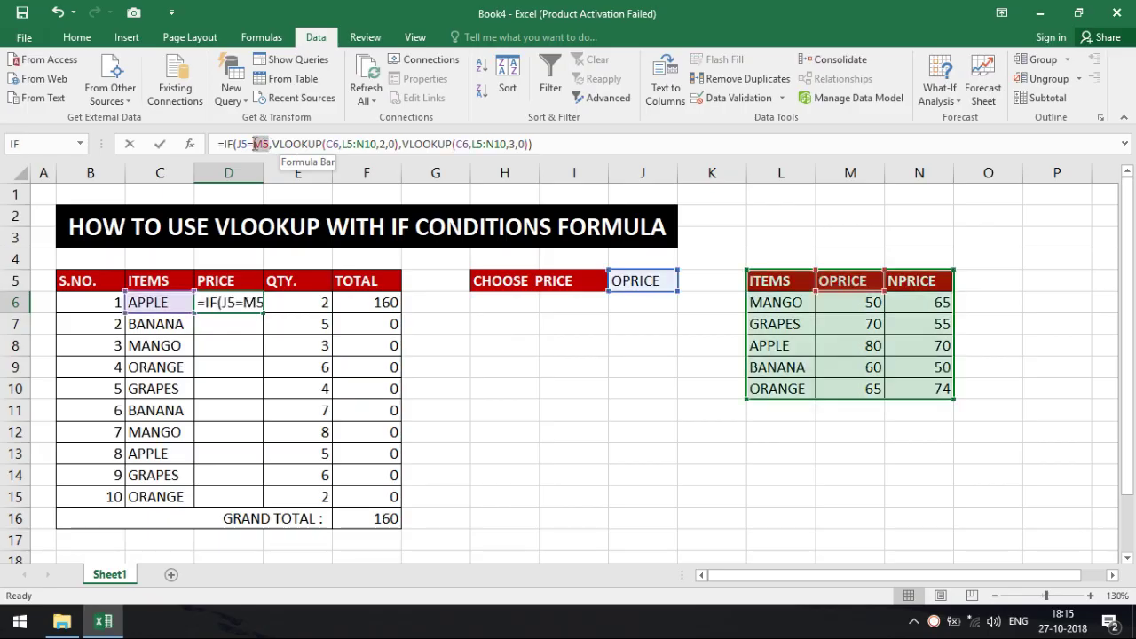
{"action": "left_click_drag", "start_coordinate": [240, 144], "coordinate": [237, 144]}
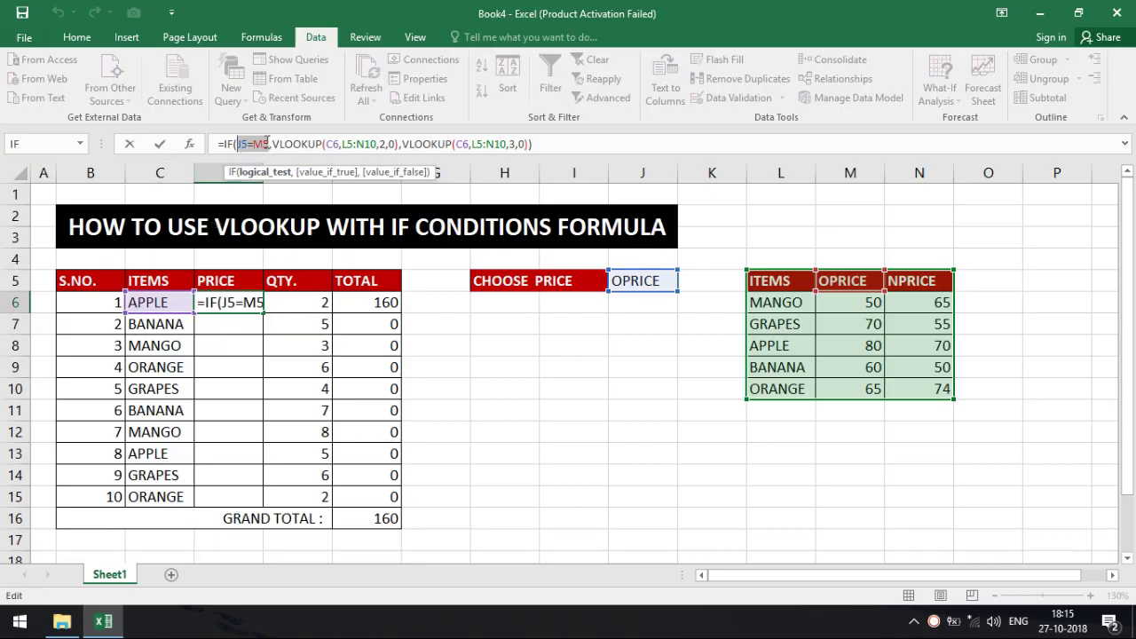
{"action": "left_click", "coordinate": [267, 143]}
{"action": "left_click_drag", "start_coordinate": [269, 143], "coordinate": [237, 143]}
{"action": "key", "text": "F4"}
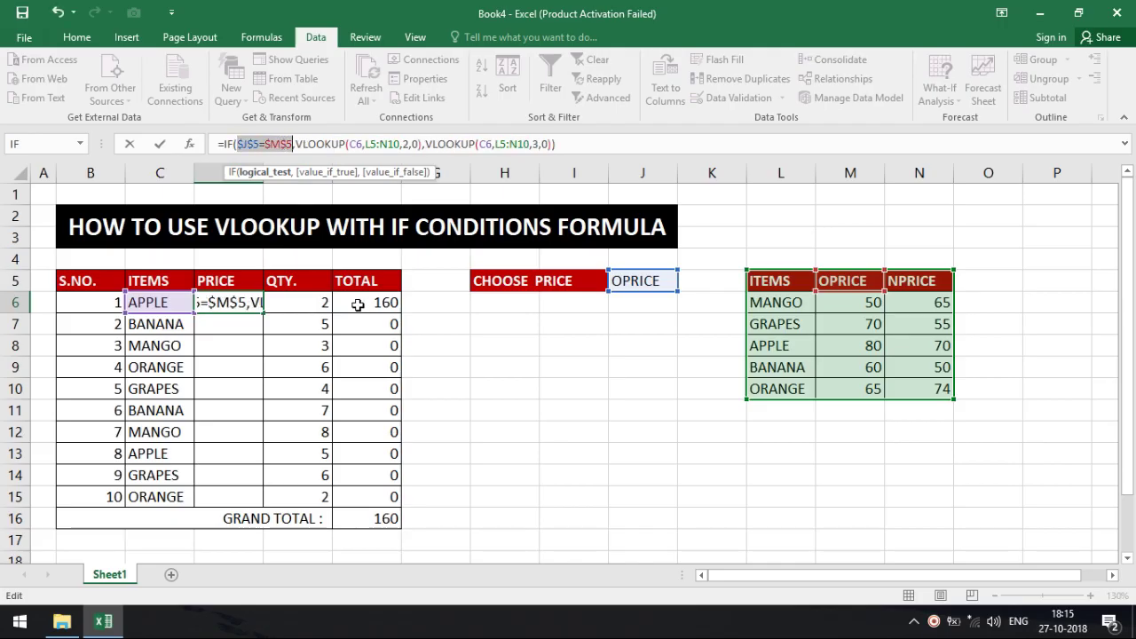
{"action": "left_click", "coordinate": [275, 143]}
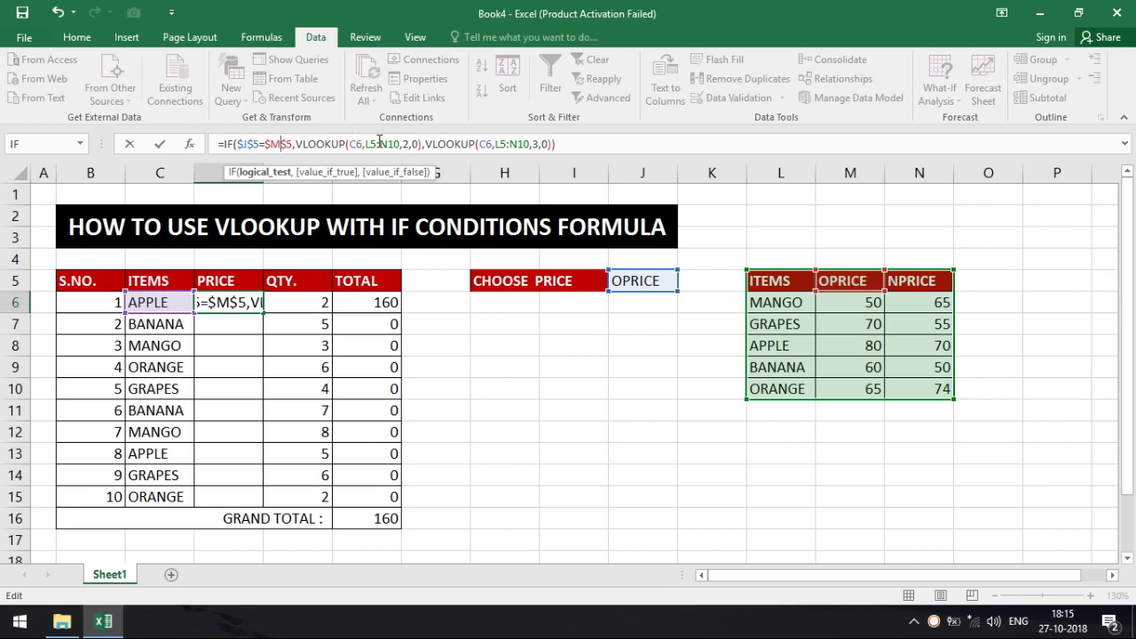
Make both VLOOKUP table ranges in the D6 formula absolute, as $L$5:$N$10, and enter the formula
{"action": "left_click_drag", "start_coordinate": [366, 143], "coordinate": [401, 143]}
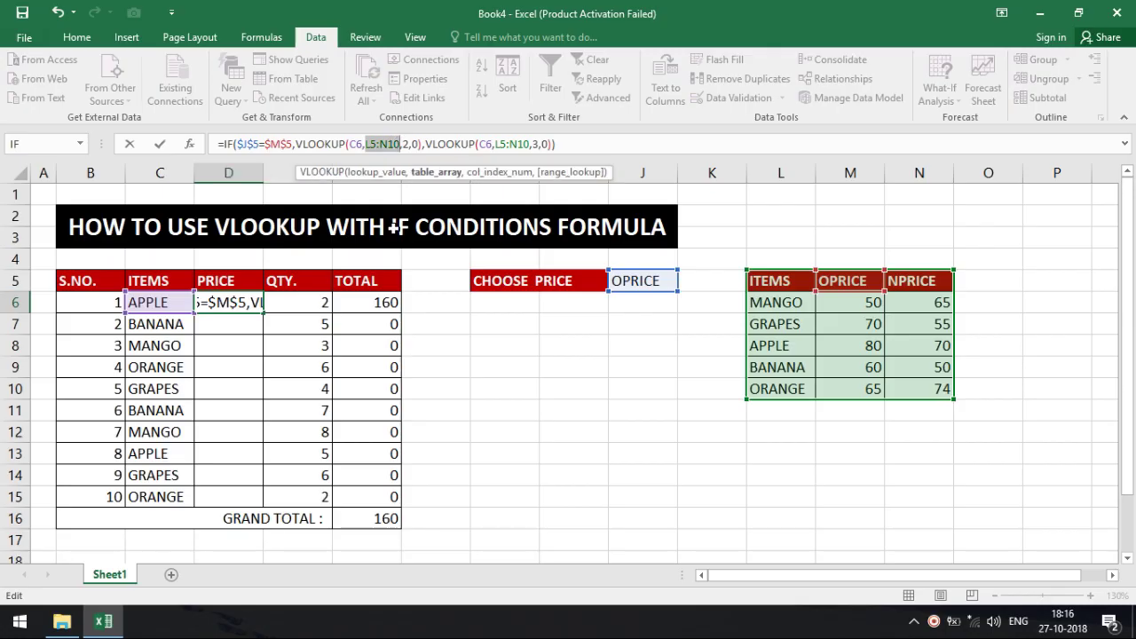
{"action": "key", "text": "F4"}
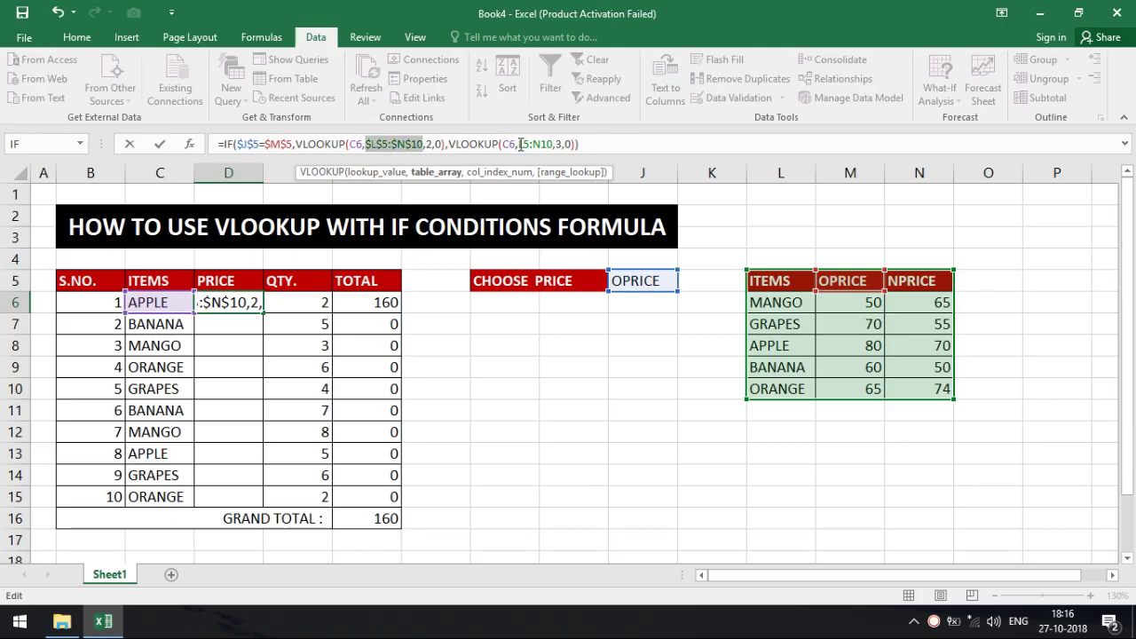
{"action": "left_click_drag", "start_coordinate": [519, 144], "coordinate": [551, 144]}
{"action": "key", "text": "F4"}
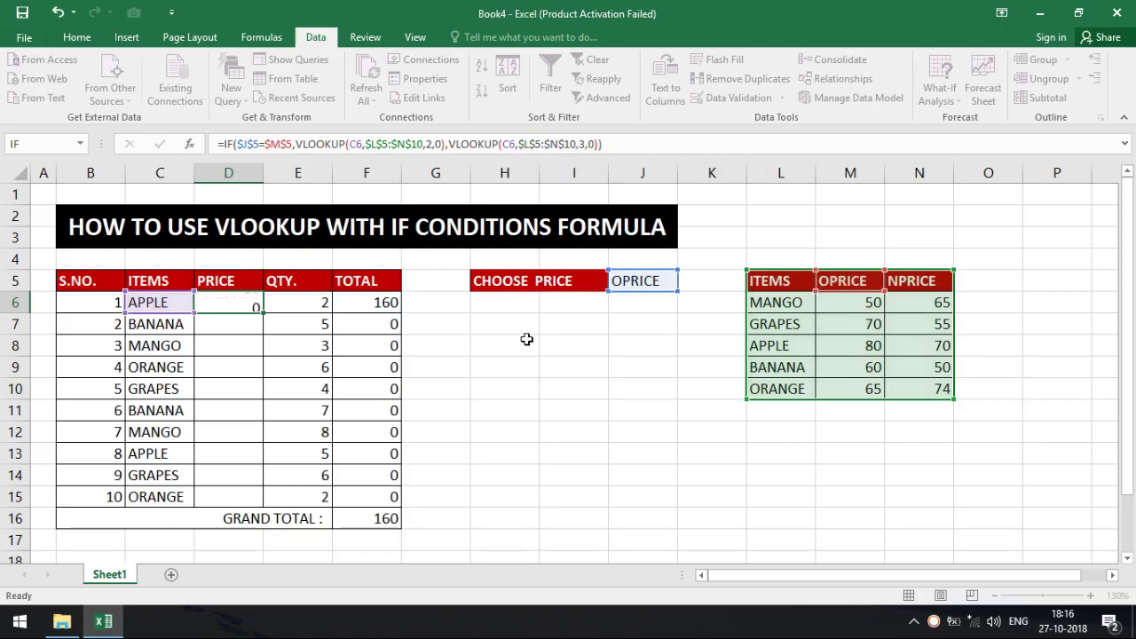
{"action": "key", "text": "Return"}
Fill the D6 price formula down the PRICE column through D15
{"action": "left_click", "coordinate": [240, 302]}
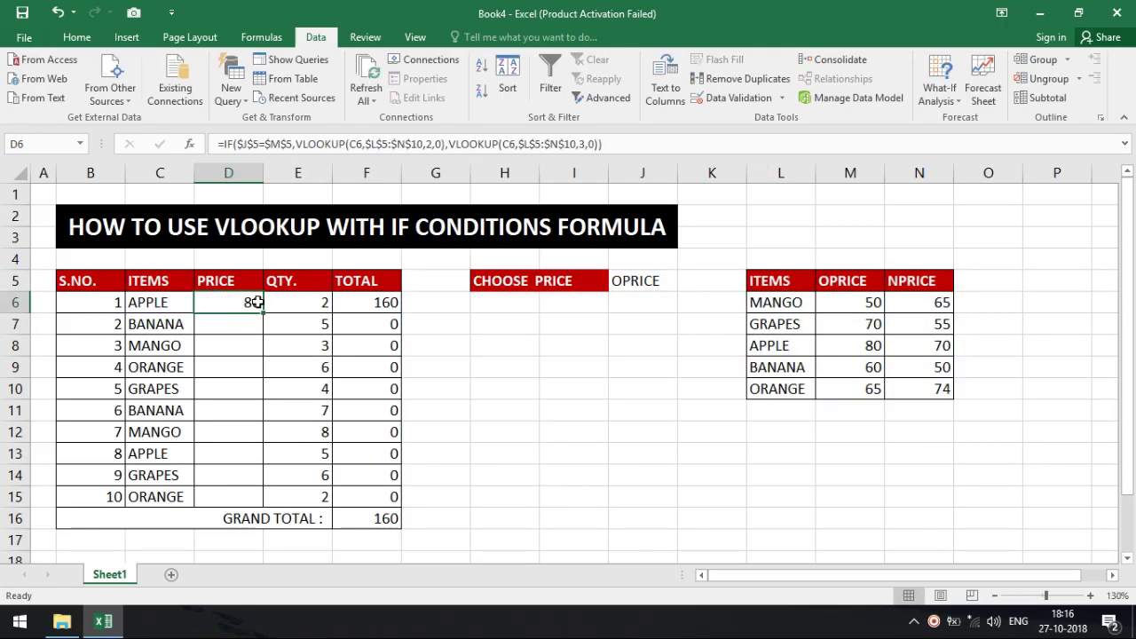
{"action": "left_click_drag", "start_coordinate": [264, 313], "coordinate": [255, 504]}
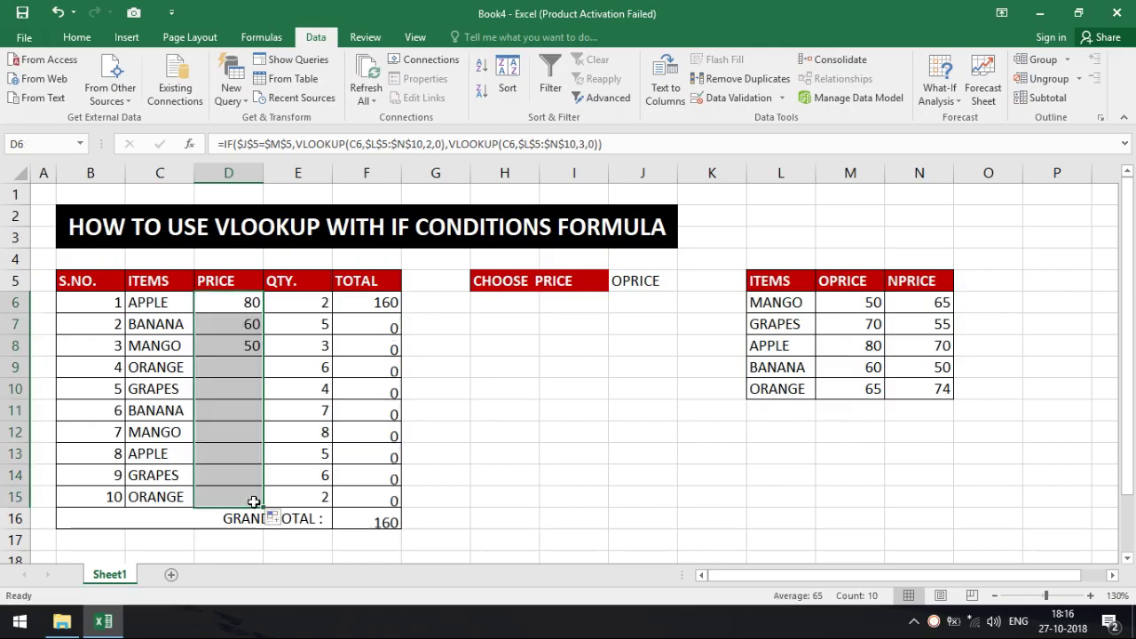
{"action": "left_click", "coordinate": [646, 341]}
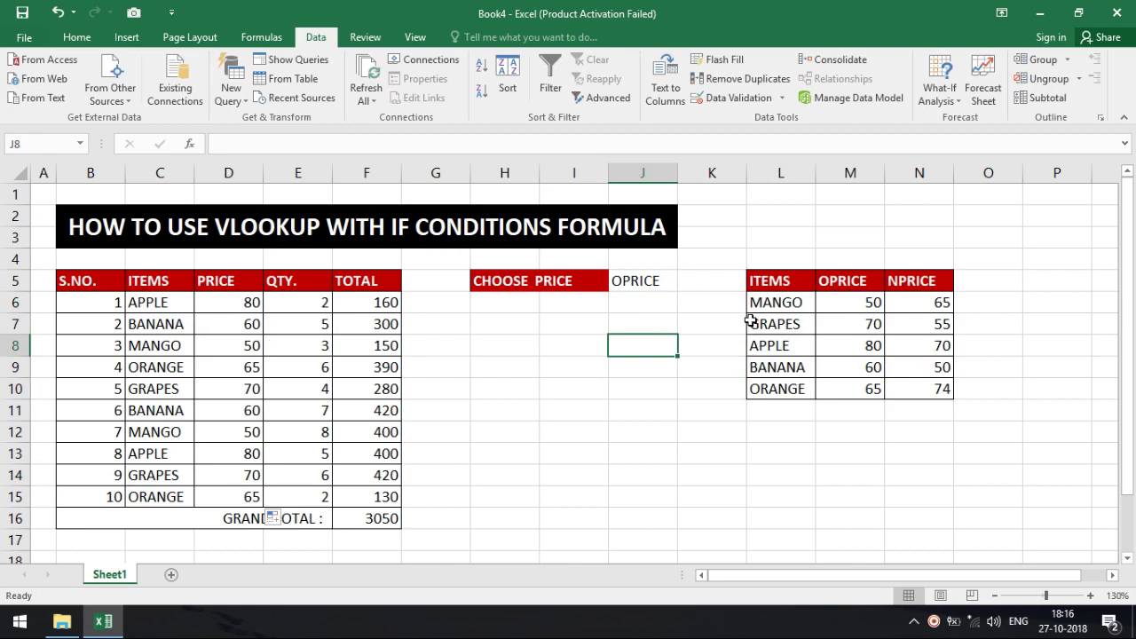
Switch the price chooser in J5 to NPRICE to test the price formulas
{"action": "left_click", "coordinate": [635, 284]}
{"action": "left_click", "coordinate": [685, 282]}
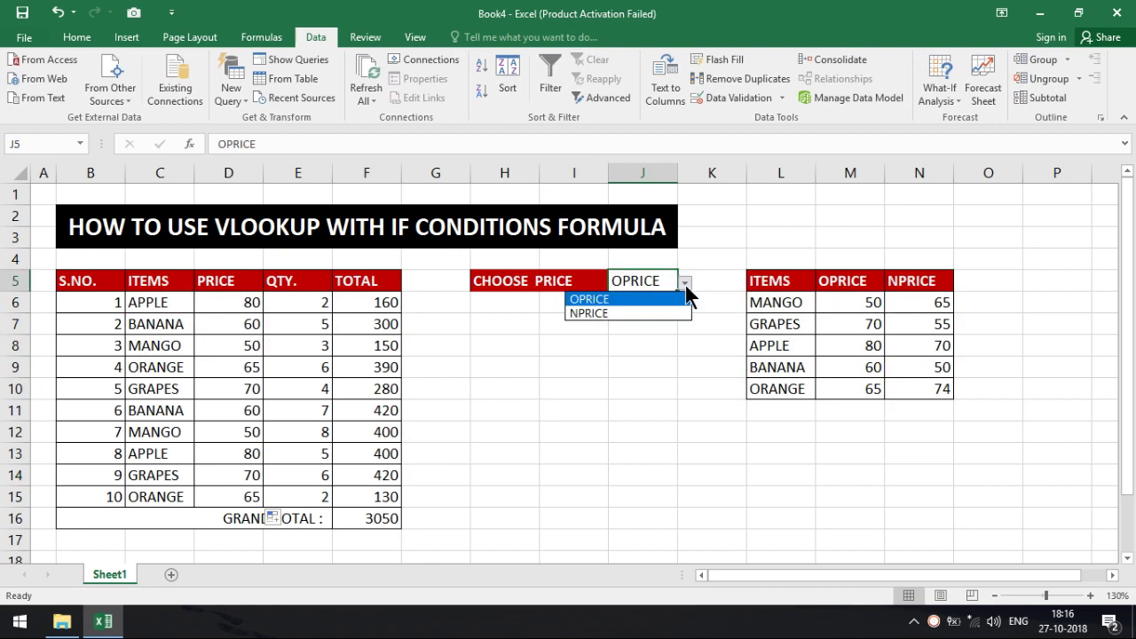
{"action": "left_click", "coordinate": [679, 312]}
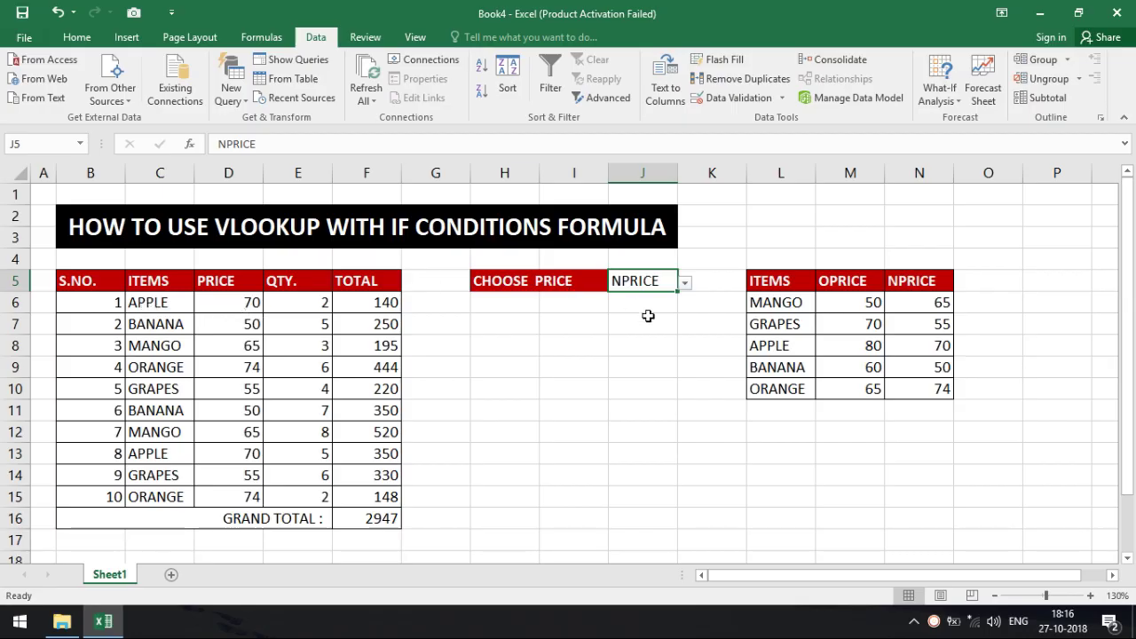
Set the price chooser in J5 back to OPRICE and compare BANANA's price in D7 with the list price in M9
{"action": "left_click", "coordinate": [685, 282]}
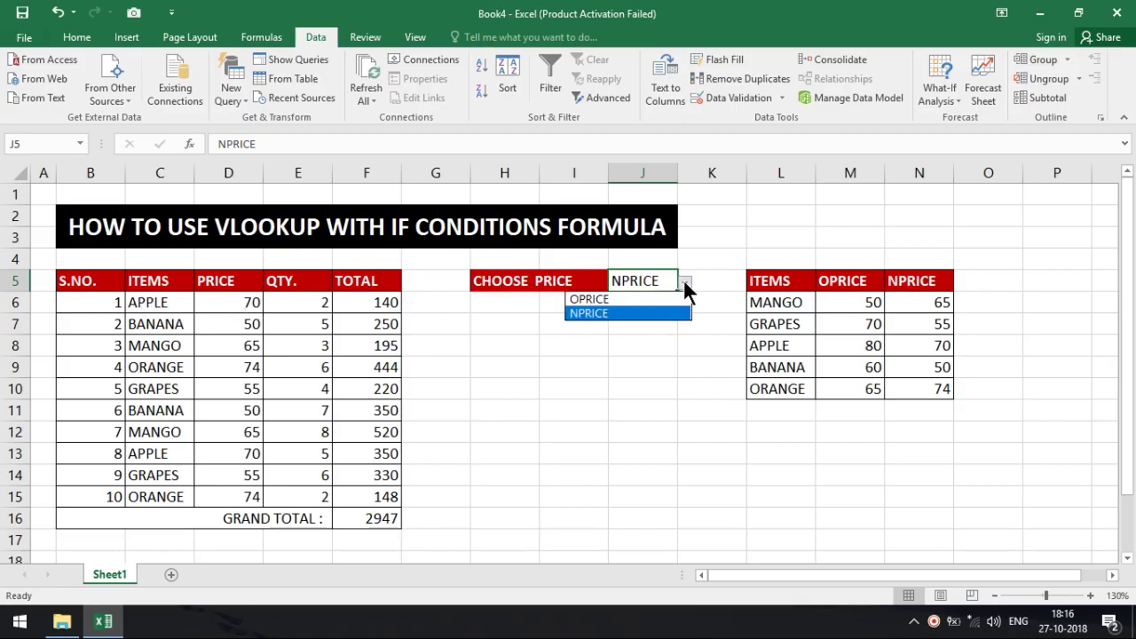
{"action": "left_click", "coordinate": [674, 295]}
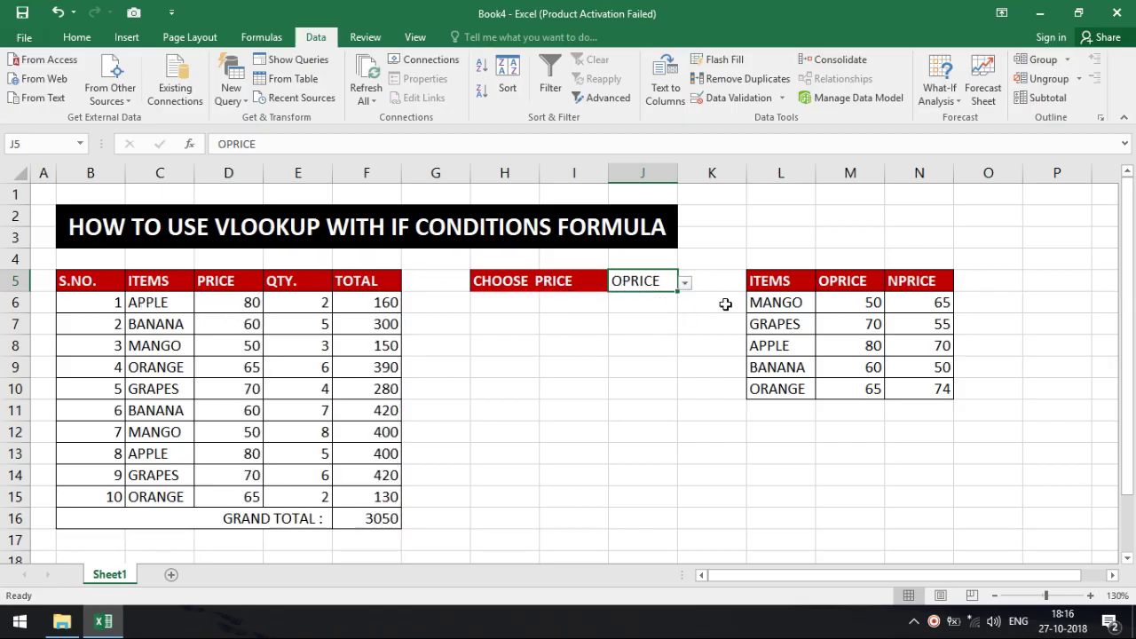
{"action": "left_click", "coordinate": [231, 326]}
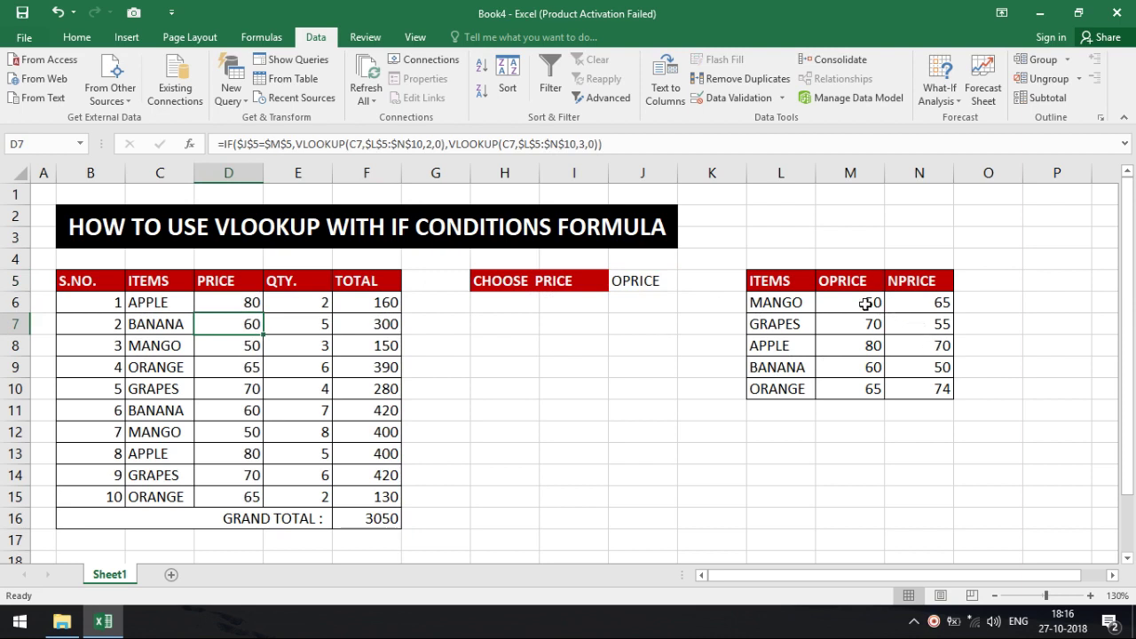
{"action": "left_click", "coordinate": [877, 369]}
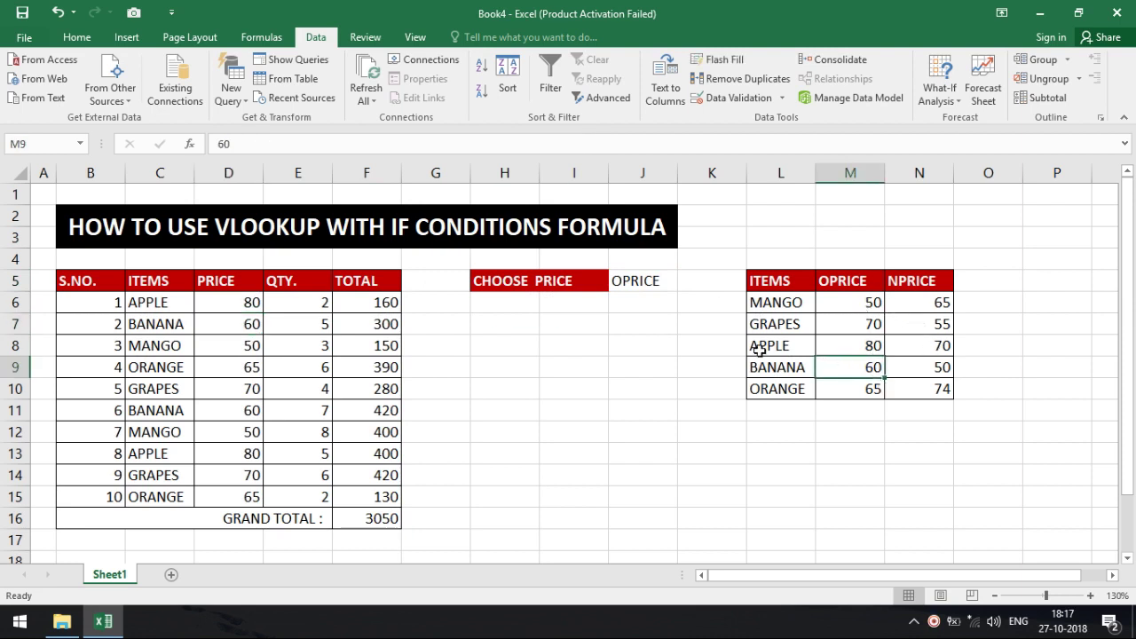
Choose NPRICE in the price chooser cell J5 and check BANANA's price in D7
{"action": "left_click", "coordinate": [663, 281]}
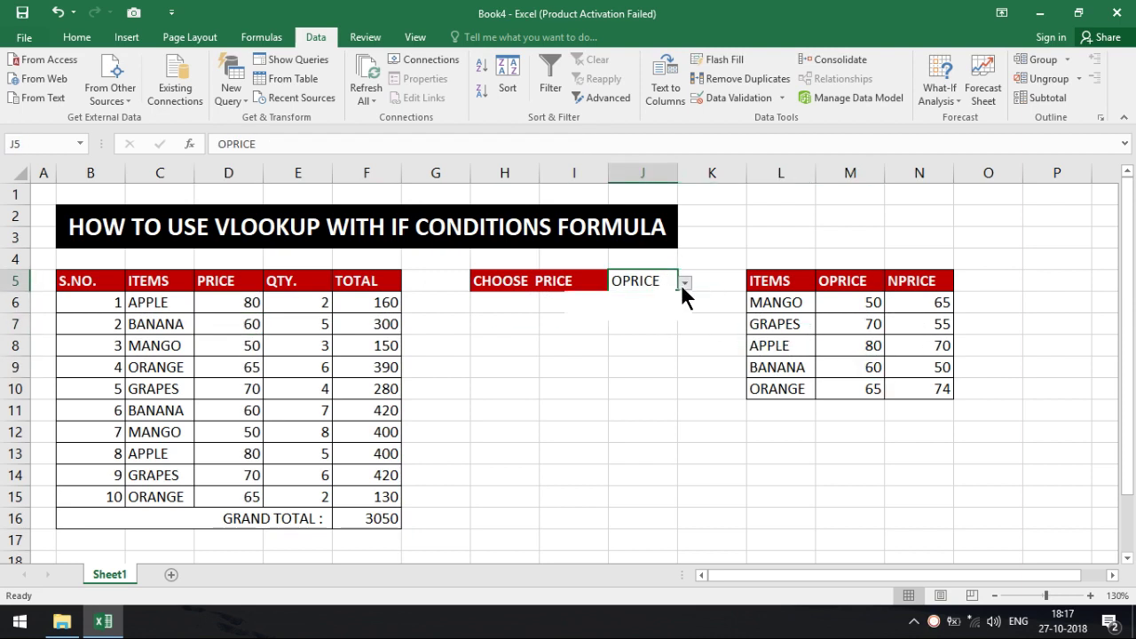
{"action": "left_click", "coordinate": [683, 284]}
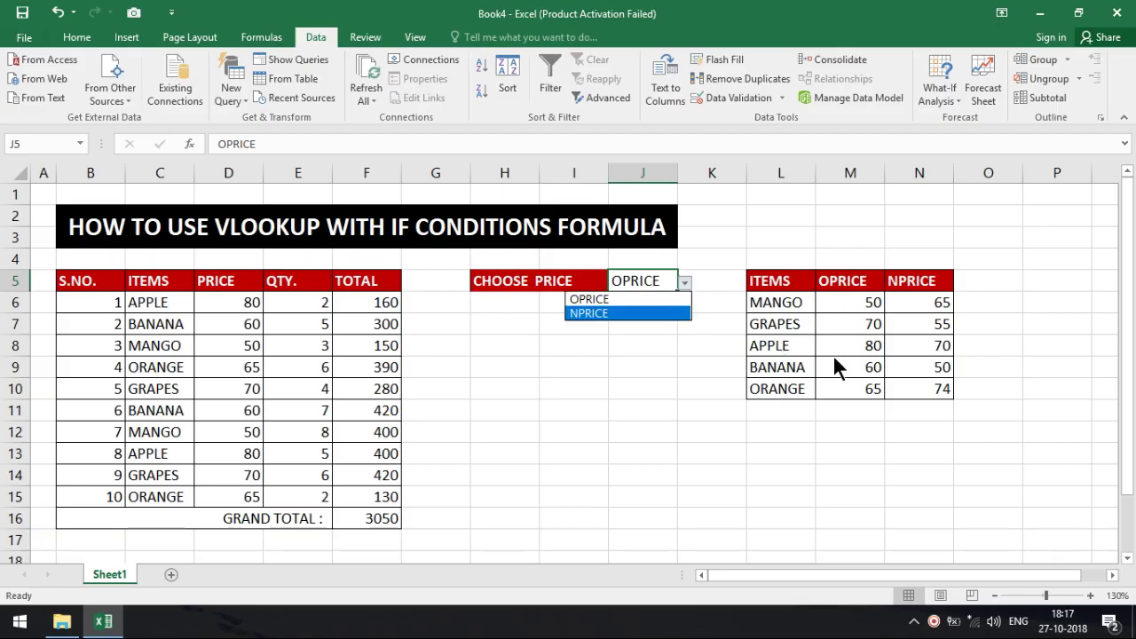
{"action": "left_click", "coordinate": [639, 312]}
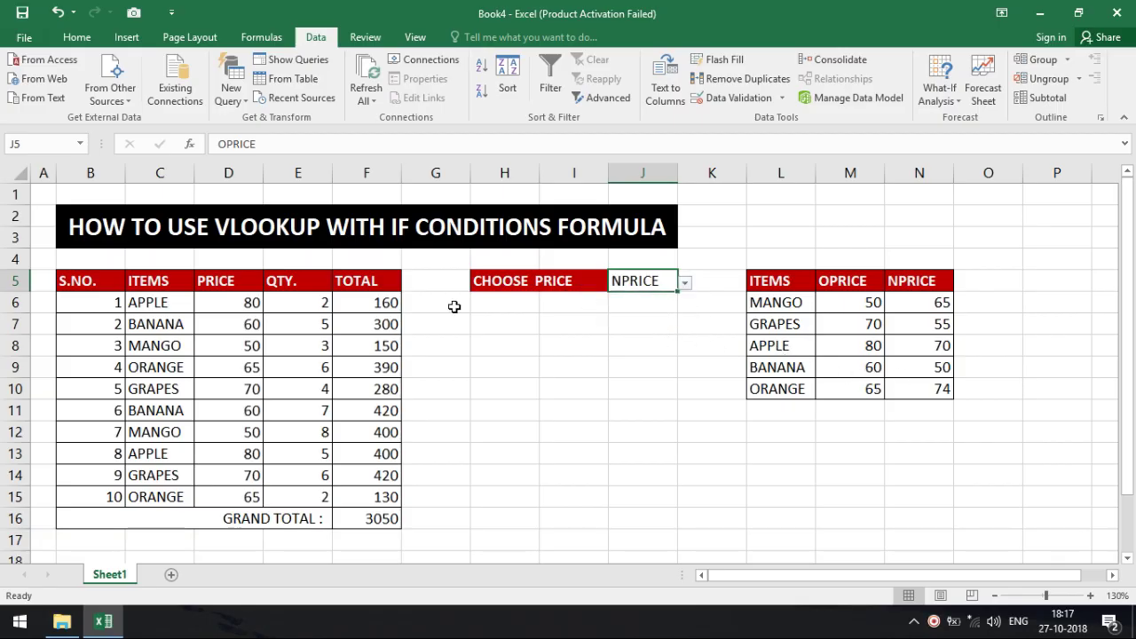
{"action": "left_click", "coordinate": [254, 323]}
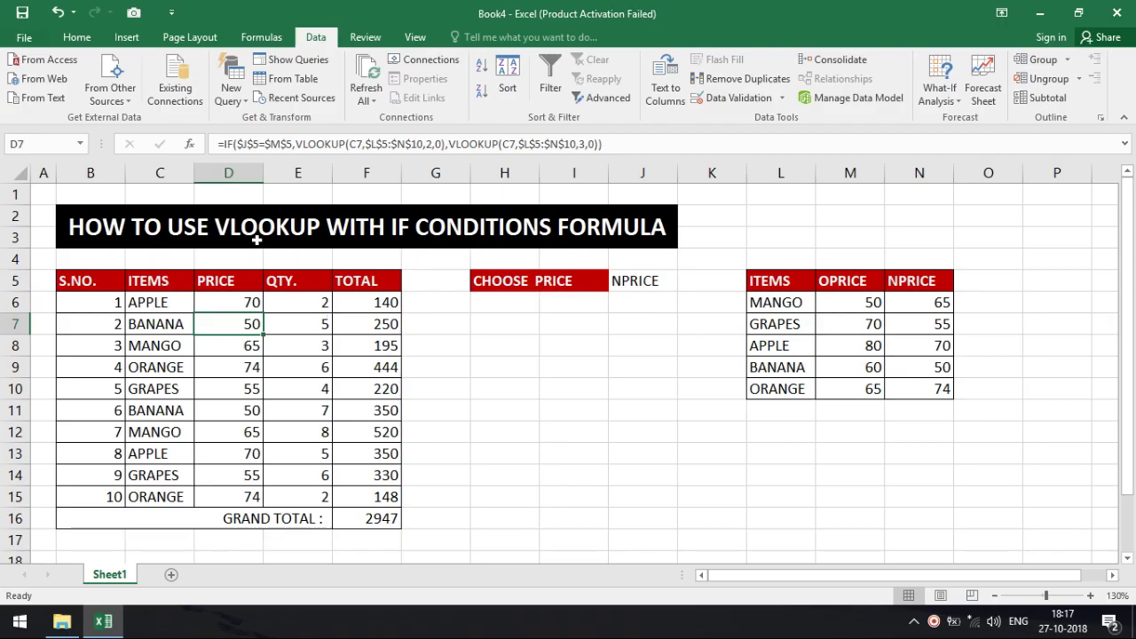
{"action": "left_click", "coordinate": [520, 410]}
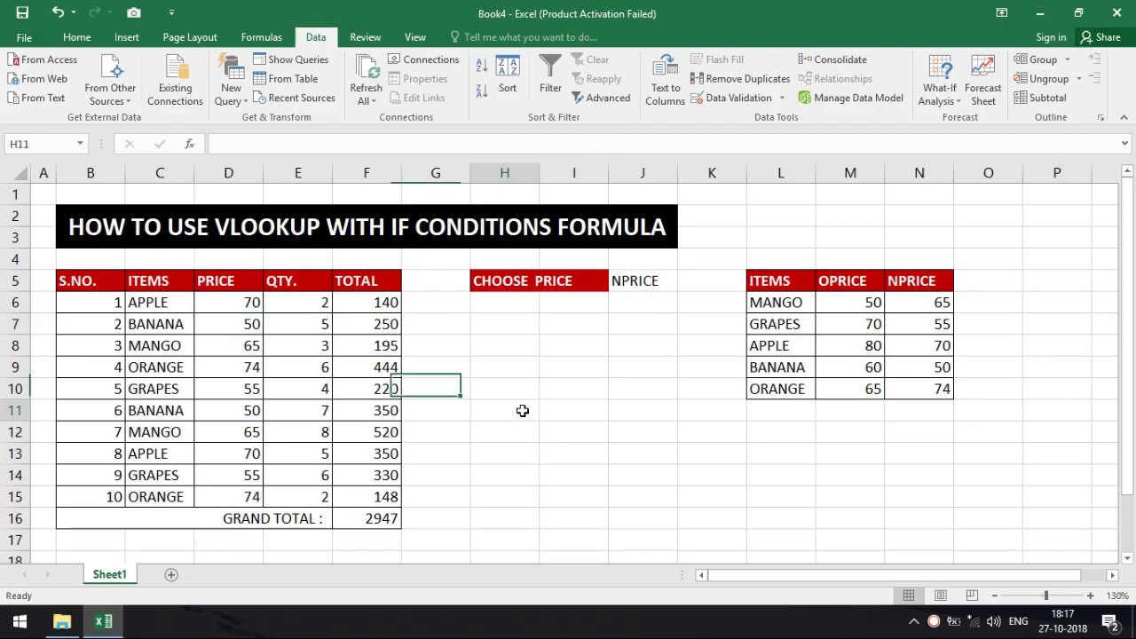
Add a border around the price chooser cell J5
{"action": "left_click", "coordinate": [658, 283]}
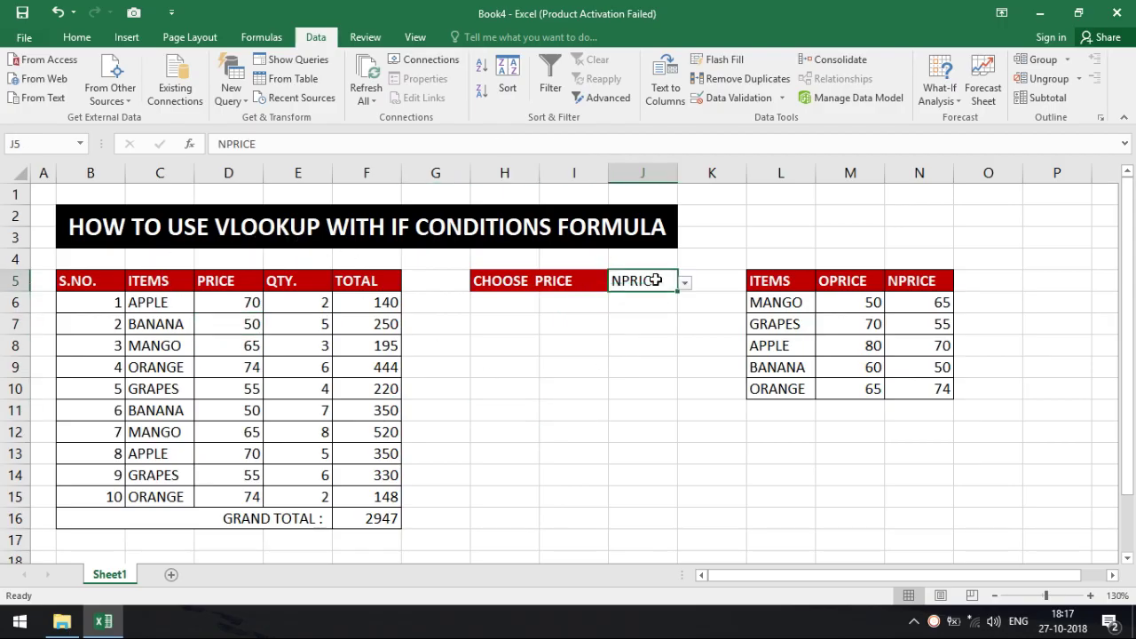
{"action": "left_click", "coordinate": [78, 37]}
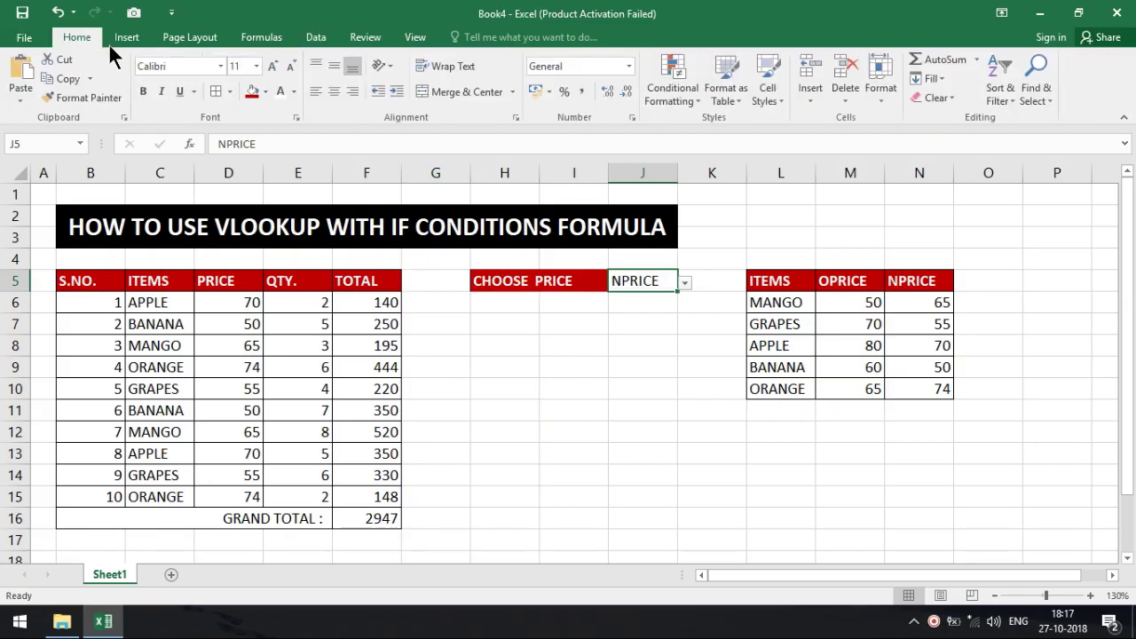
{"action": "left_click", "coordinate": [515, 368]}
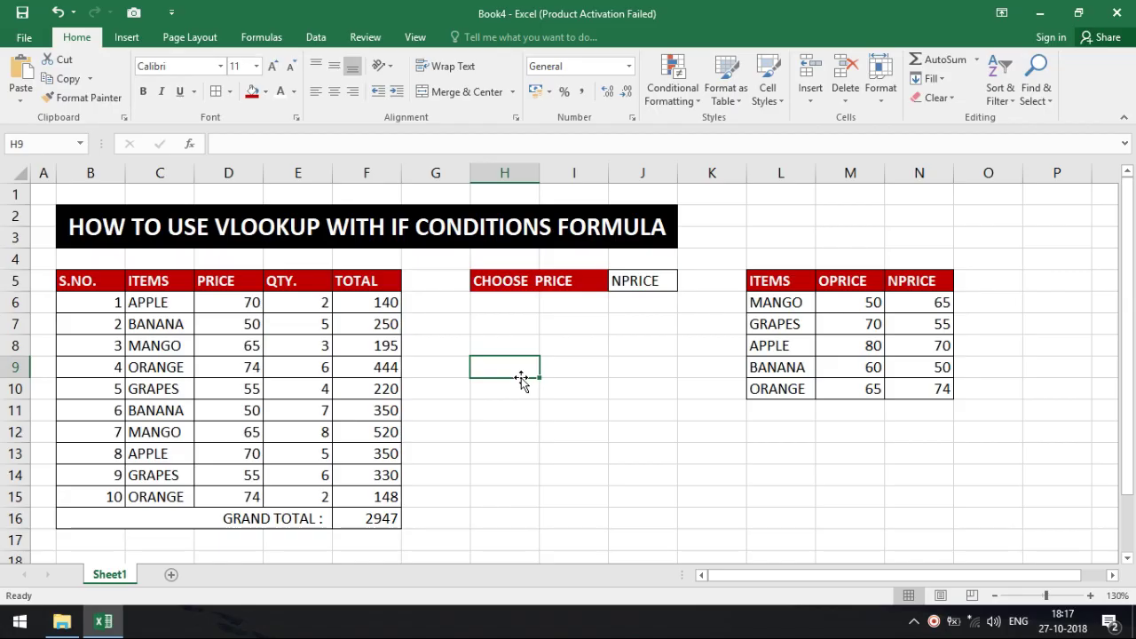
Center the contents of the item table range B5:F15 horizontally
{"action": "left_click_drag", "start_coordinate": [85, 282], "coordinate": [361, 493]}
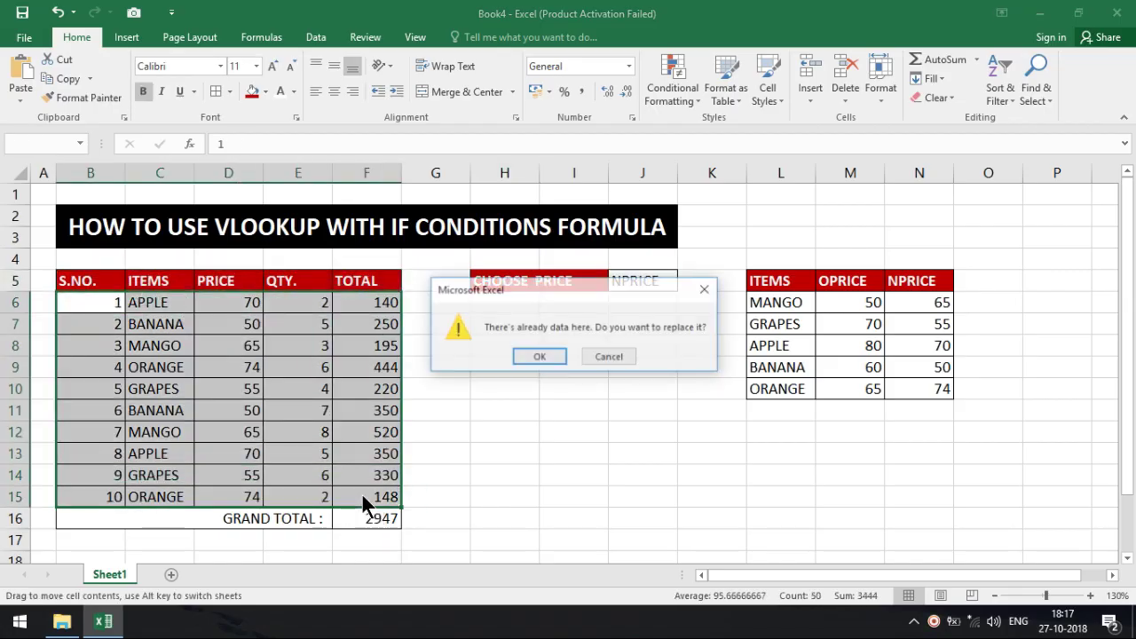
{"action": "left_click", "coordinate": [609, 357]}
{"action": "left_click_drag", "start_coordinate": [382, 496], "coordinate": [71, 281]}
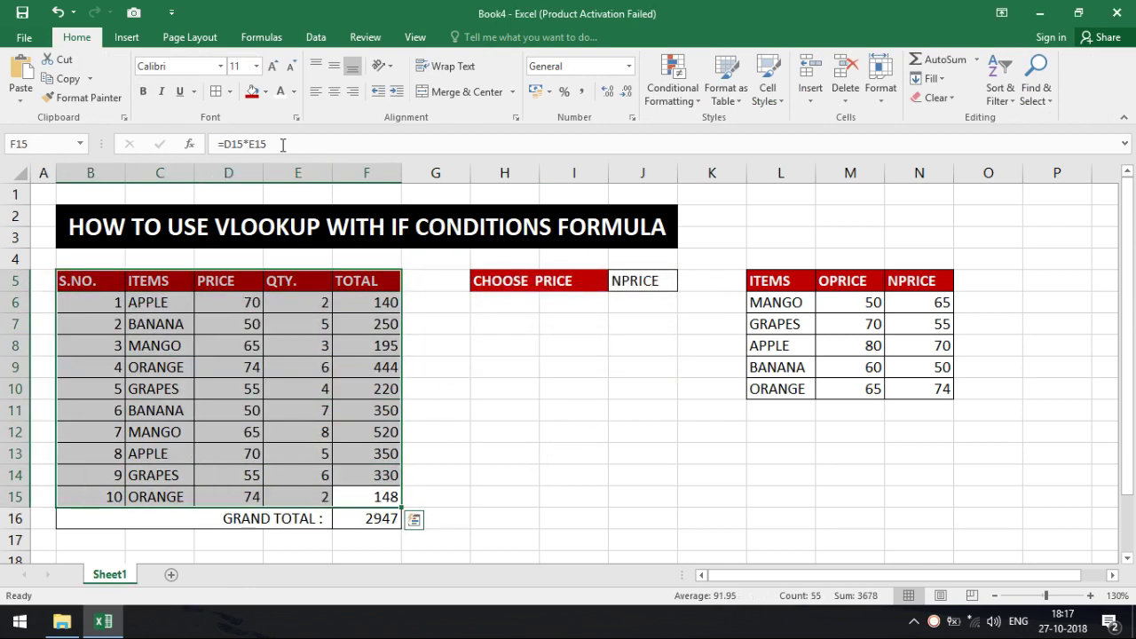
{"action": "left_click", "coordinate": [336, 90]}
{"action": "left_click", "coordinate": [504, 410]}
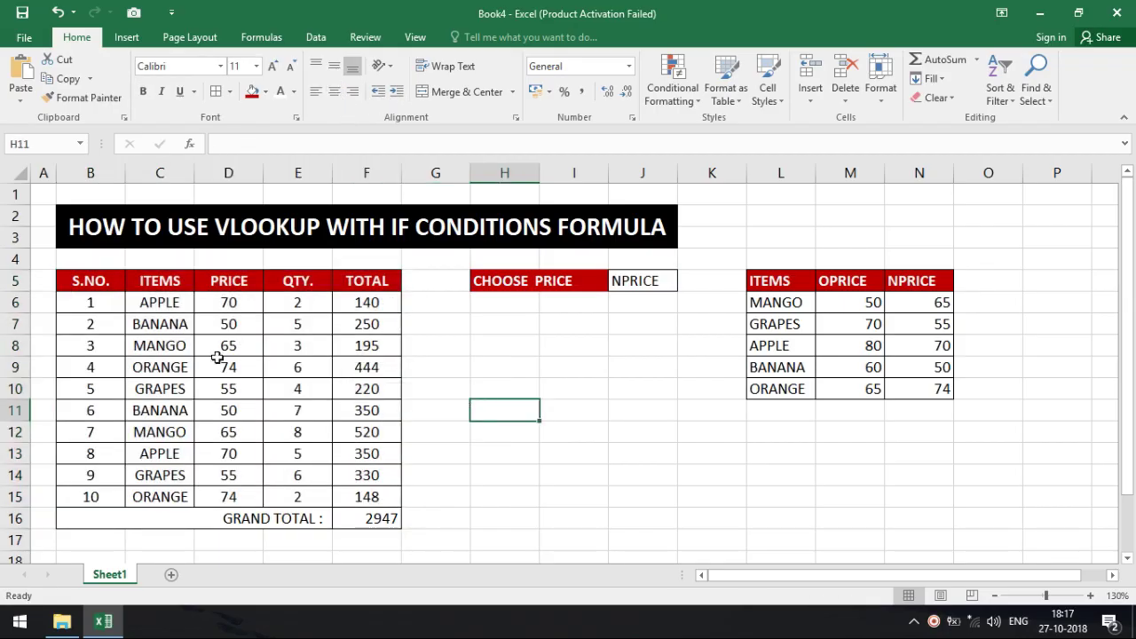